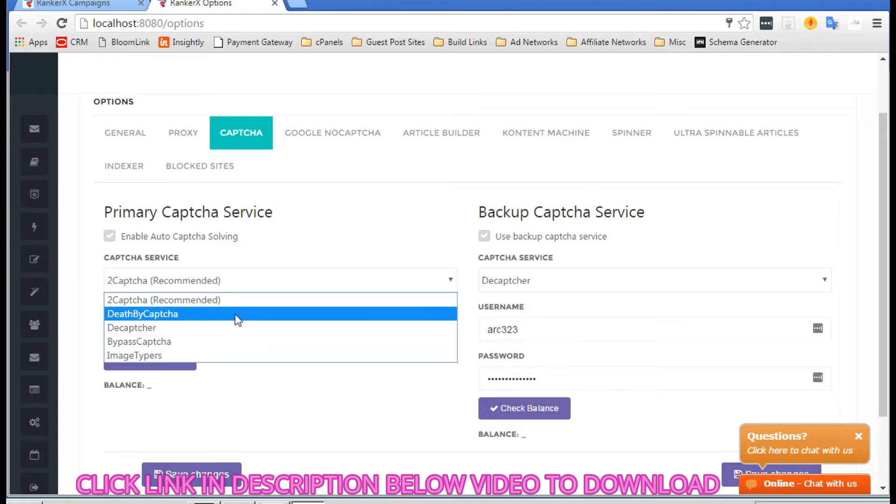
# Step: Keep 2Captcha as the captcha service and show the Google NoCaptcha service choices
pyautogui.click(206, 301)
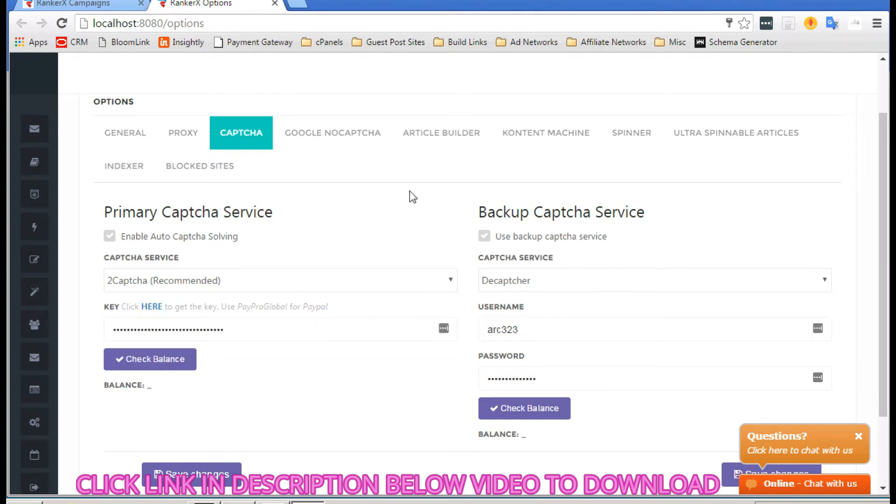
pyautogui.click(338, 132)
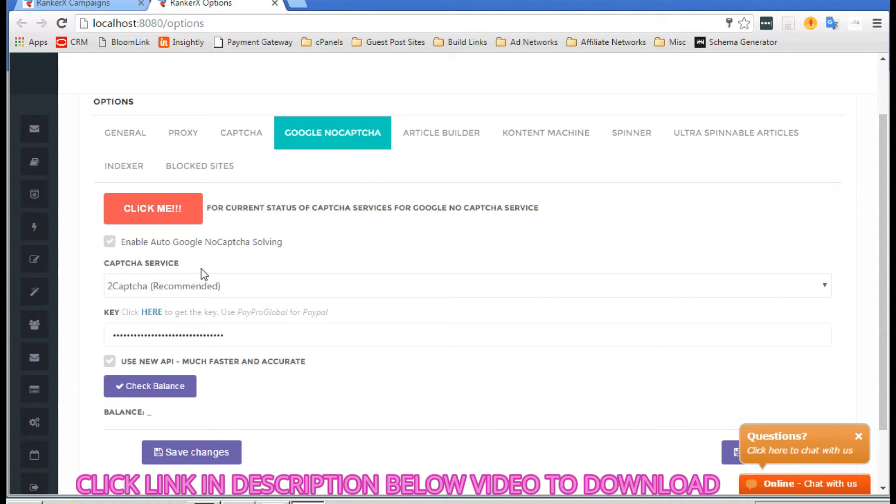
pyautogui.click(275, 292)
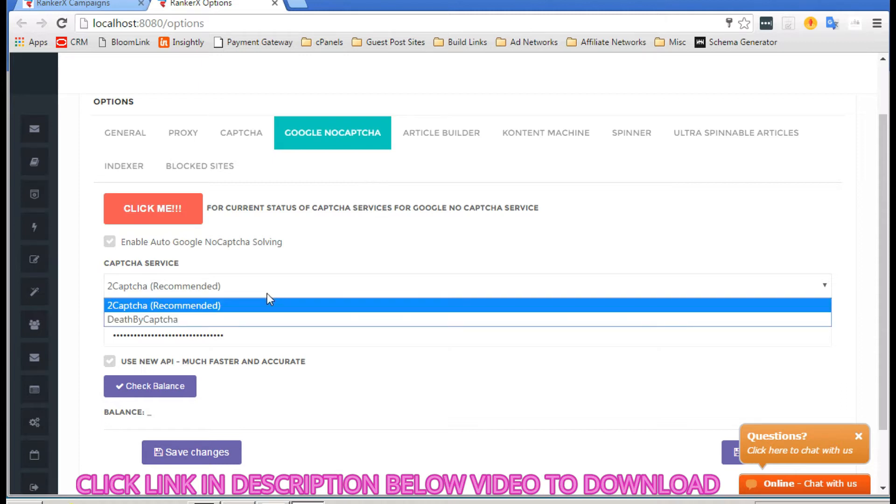
# Step: Keep 2Captcha (Recommended) for NoCaptcha, then view the Article Builder and Kontent Machine settings
pyautogui.click(197, 306)
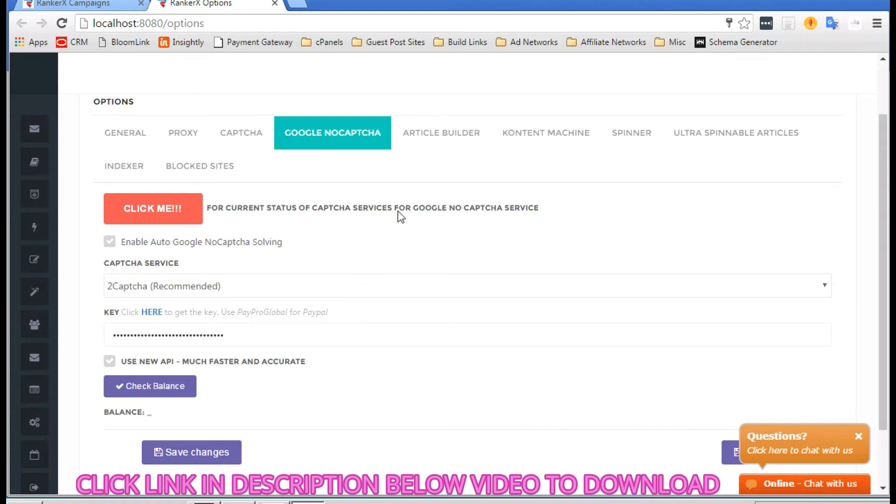
pyautogui.click(433, 137)
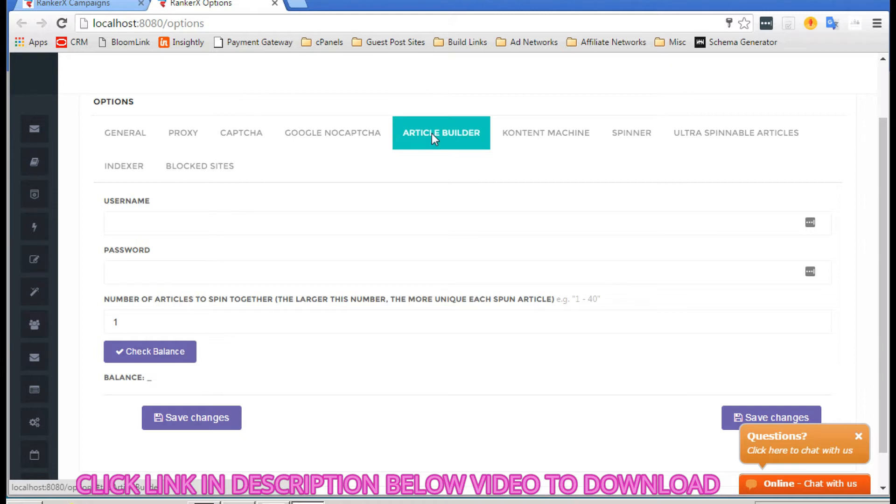
pyautogui.click(545, 135)
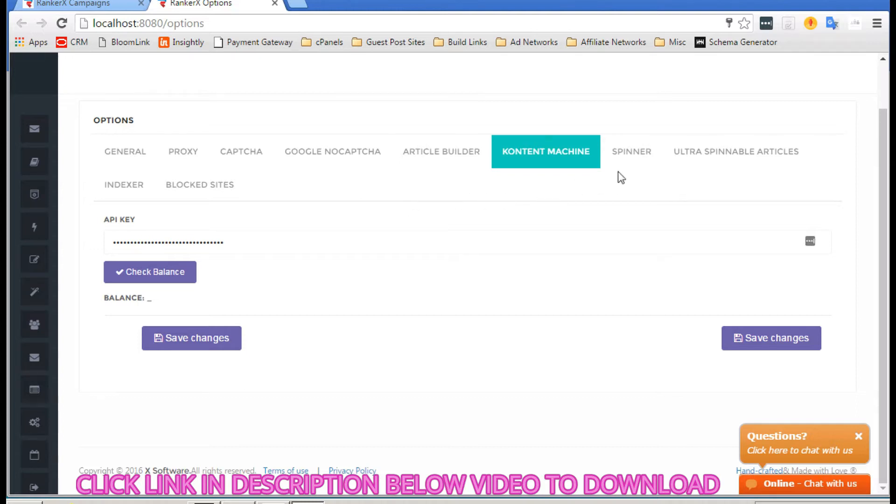
# Step: Check the spinner settings, keeping Built In Spinner, then move to Ultra Spinnable Articles
pyautogui.click(641, 159)
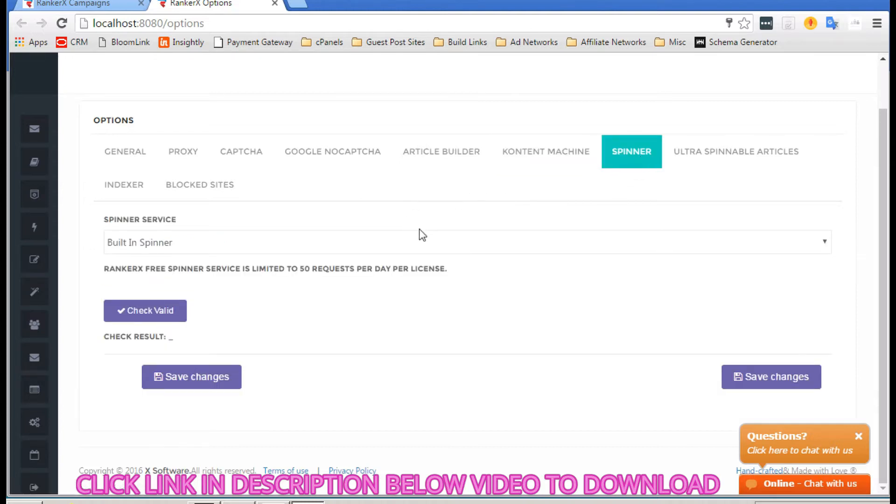
pyautogui.click(390, 243)
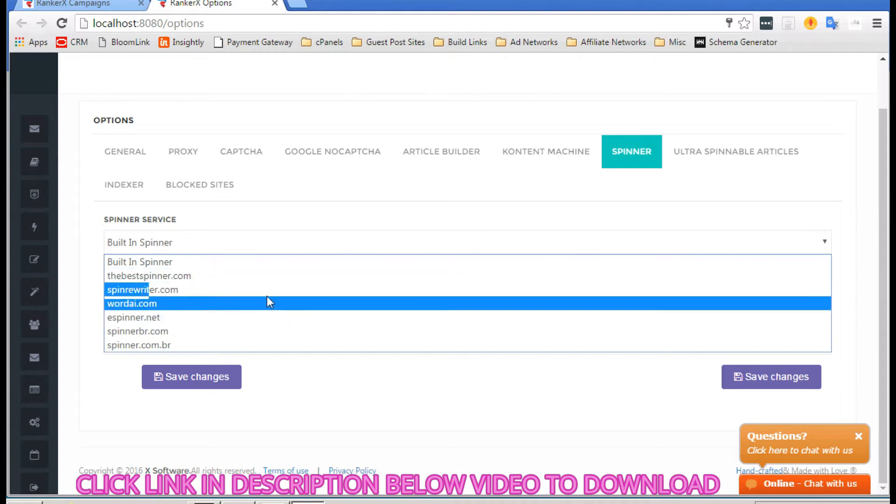
pyautogui.click(320, 211)
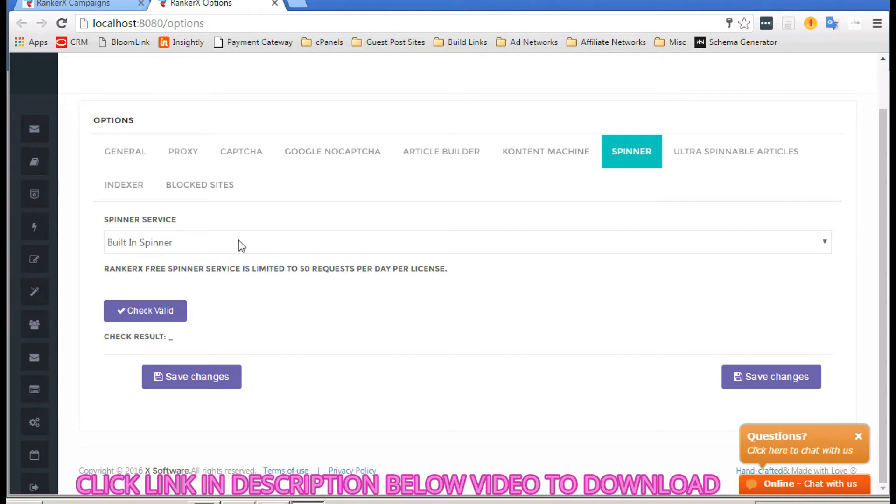
pyautogui.click(724, 159)
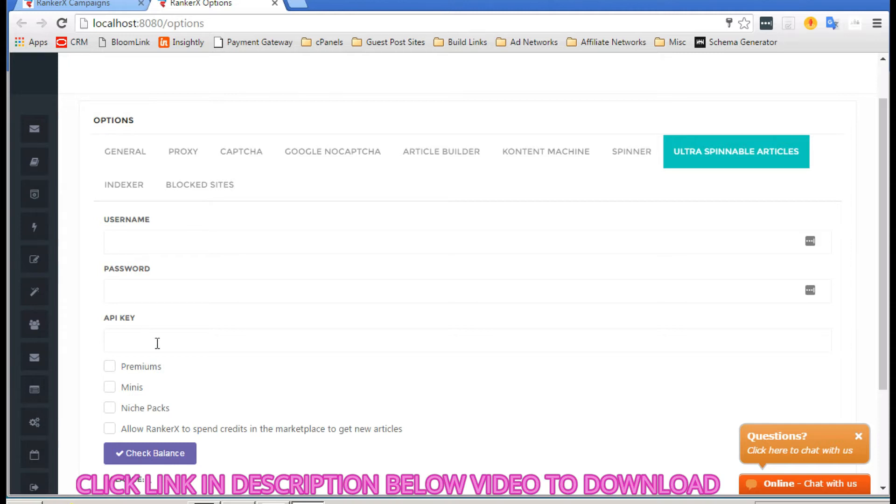
# Step: Look through the Ultra Spinnable Articles options, then switch to the Indexer API key settings
pyautogui.scroll(-1, 226, 369)
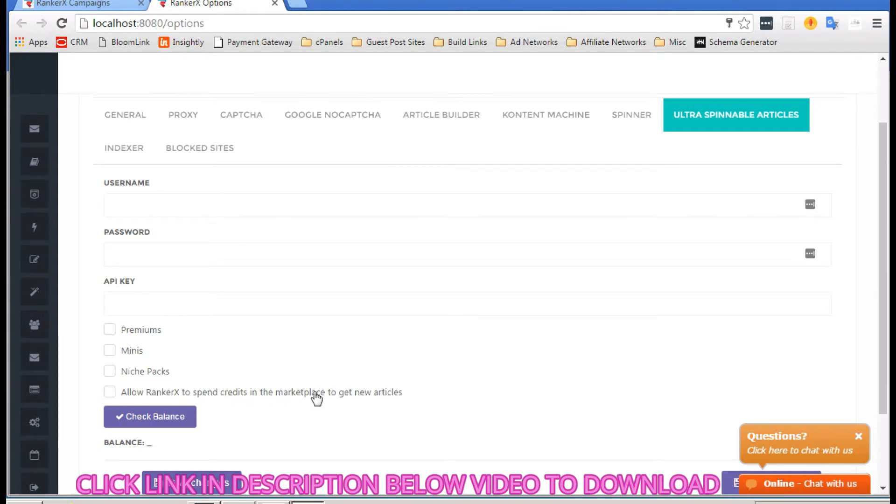
pyautogui.scroll(3, 329, 397)
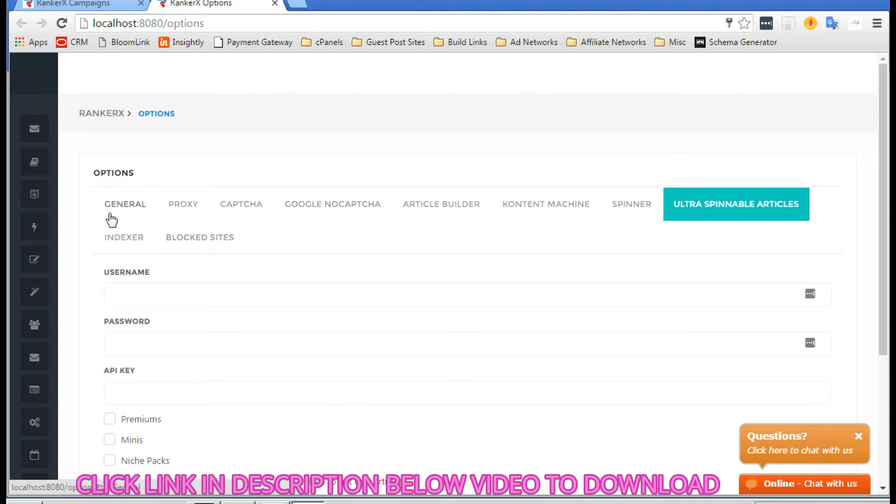
pyautogui.click(110, 241)
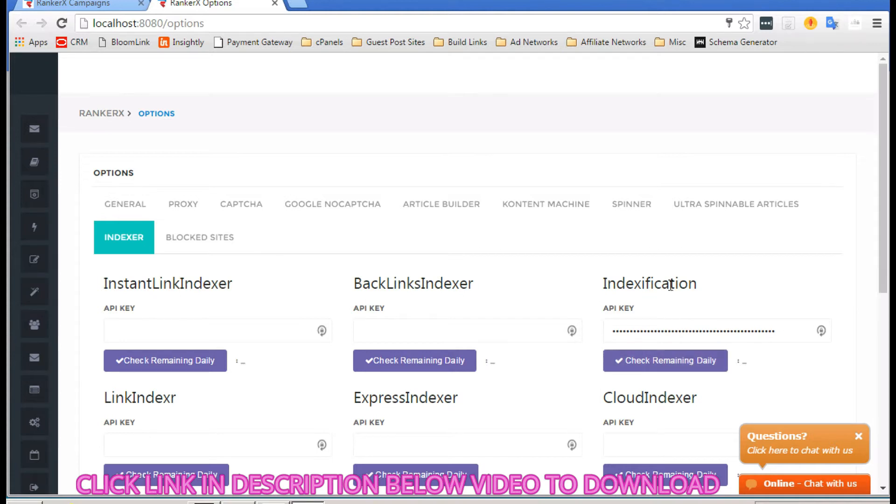
# Step: Review the indexer API key panels, then view the empty Blocked Sites list
pyautogui.scroll(-4, 639, 283)
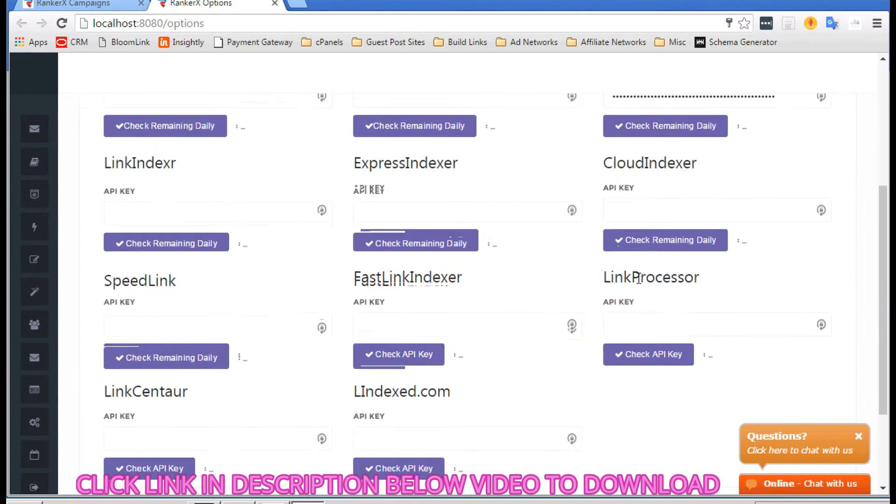
pyautogui.scroll(1, 637, 279)
pyautogui.scroll(-2, 546, 227)
pyautogui.scroll(-1, 545, 225)
pyautogui.scroll(7, 545, 223)
pyautogui.scroll(-2, 544, 225)
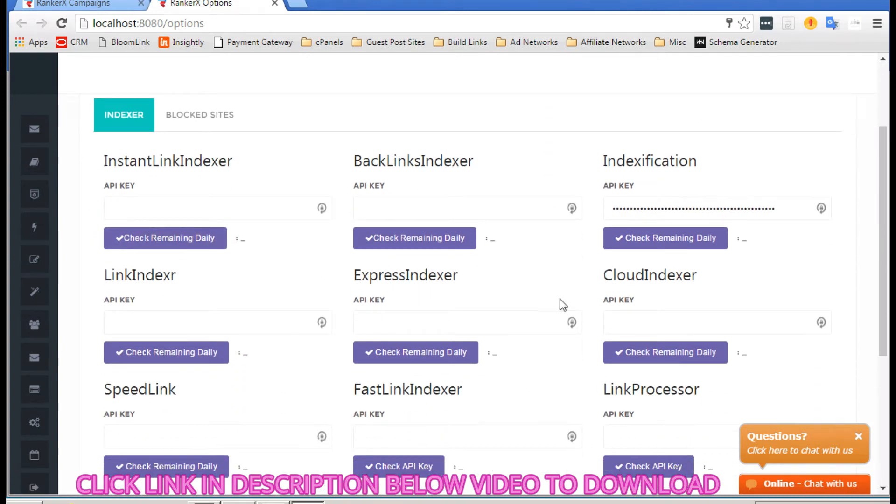
pyautogui.scroll(3, 480, 266)
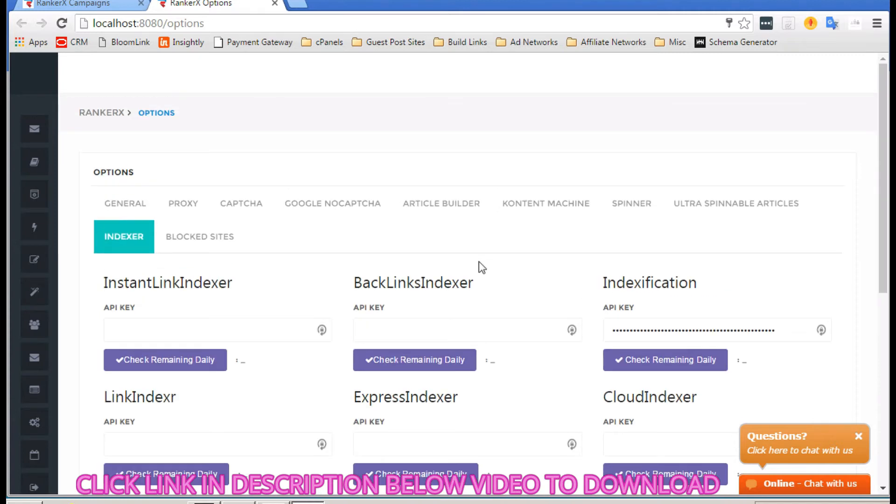
pyautogui.click(217, 247)
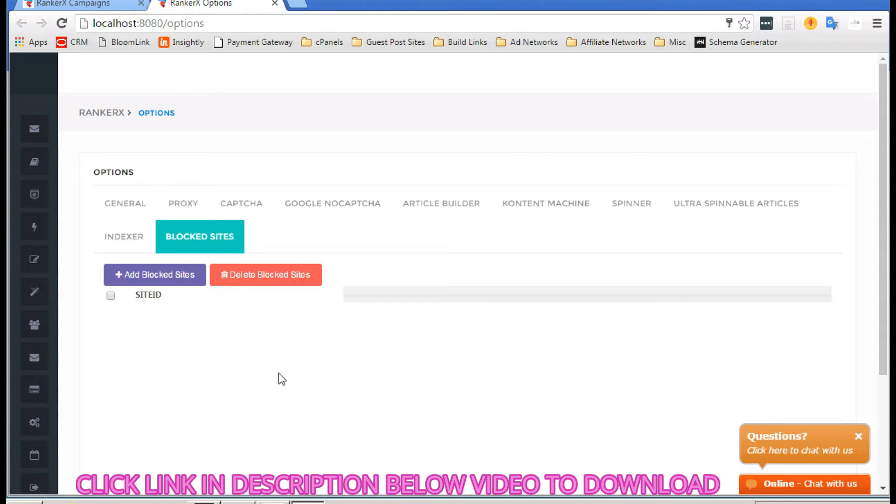
# Step: Go to the empty Campaigns list from the sidebar and begin a new campaign
pyautogui.scroll(-1, 446, 270)
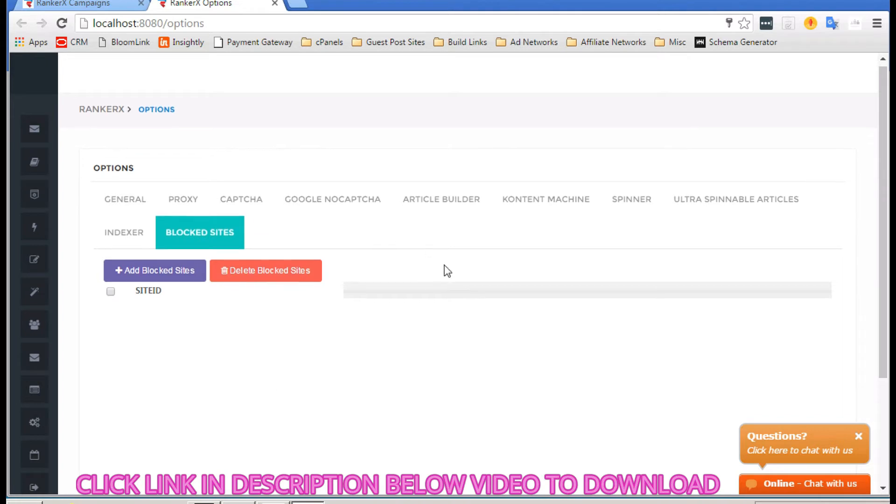
pyautogui.scroll(1, 152, 263)
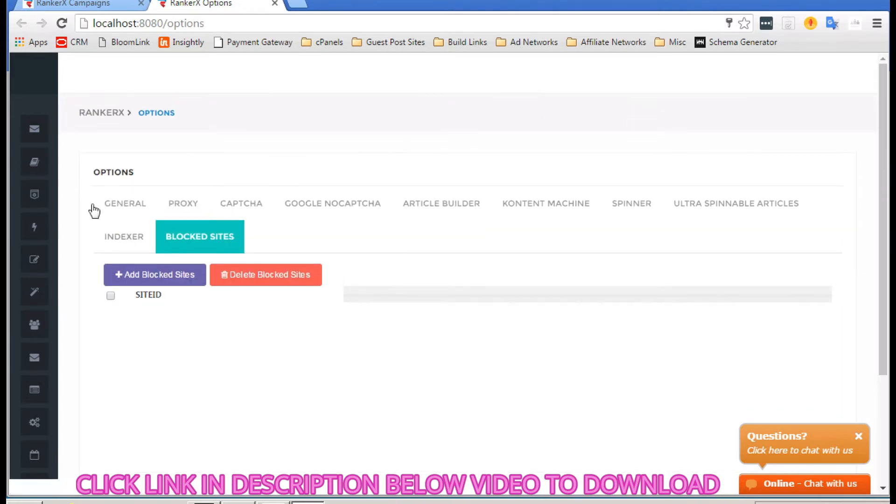
pyautogui.moveTo(39, 142)
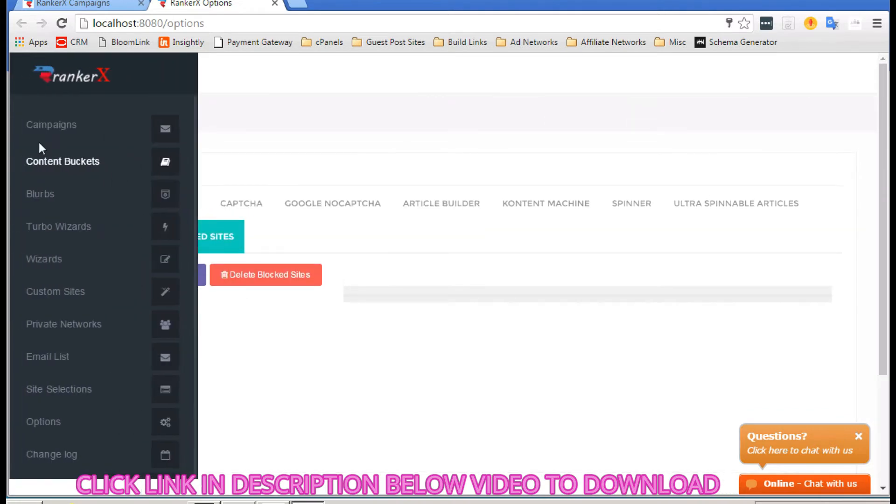
pyautogui.click(73, 124)
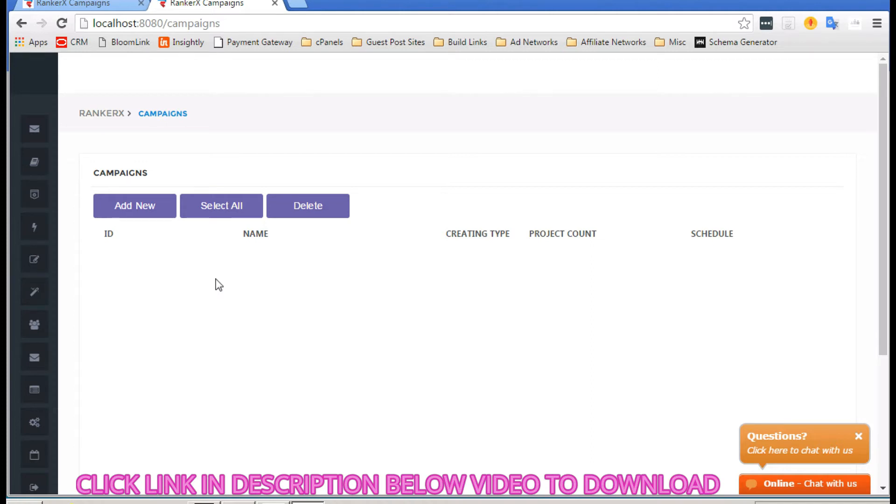
pyautogui.click(127, 206)
# Step: Save a new campaign named 'test 1' and open its campaign page
pyautogui.click(340, 126)
pyautogui.write('test ')
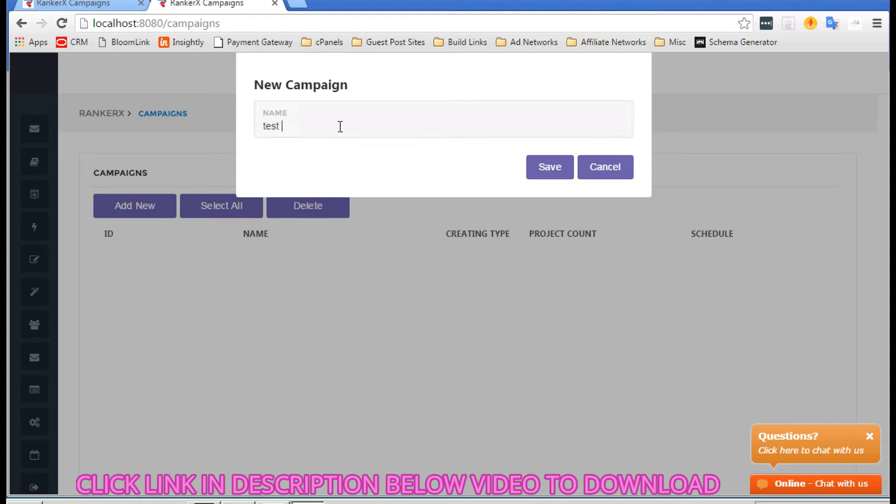
pyautogui.write('1')
pyautogui.click(542, 166)
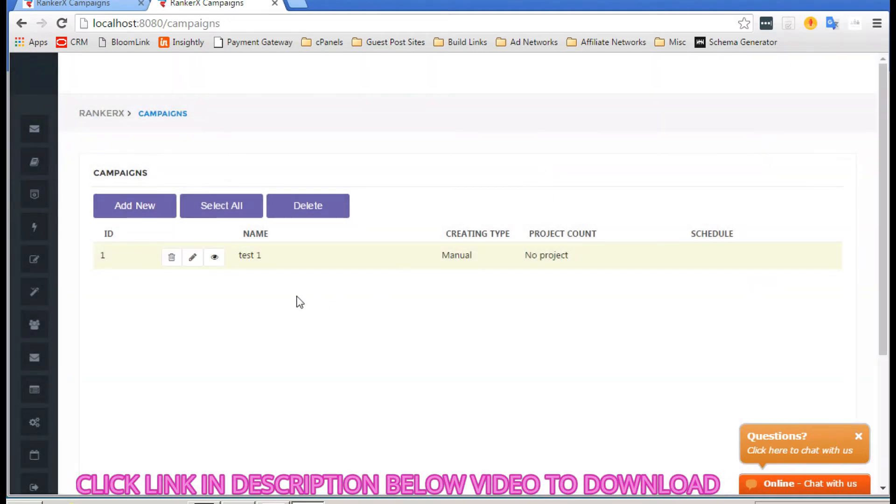
pyautogui.click(214, 259)
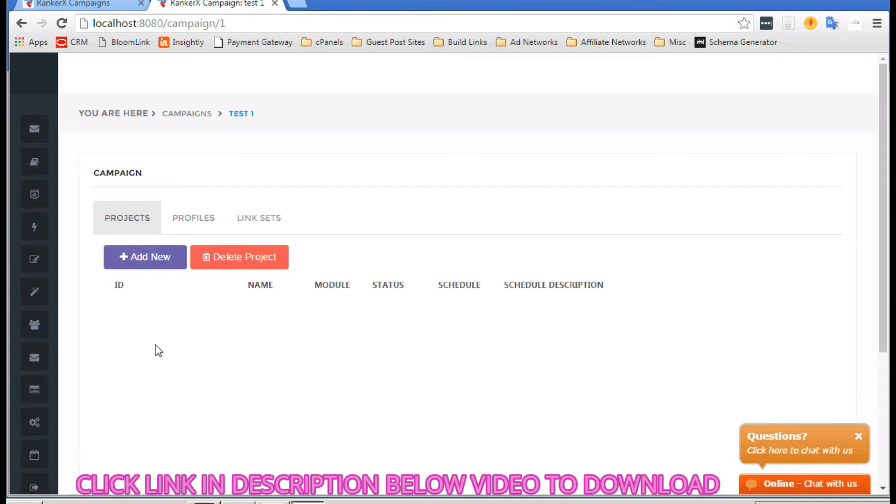
# Step: View the test 1 campaign's empty Profiles tab, then its Link Sets tab
pyautogui.click(211, 219)
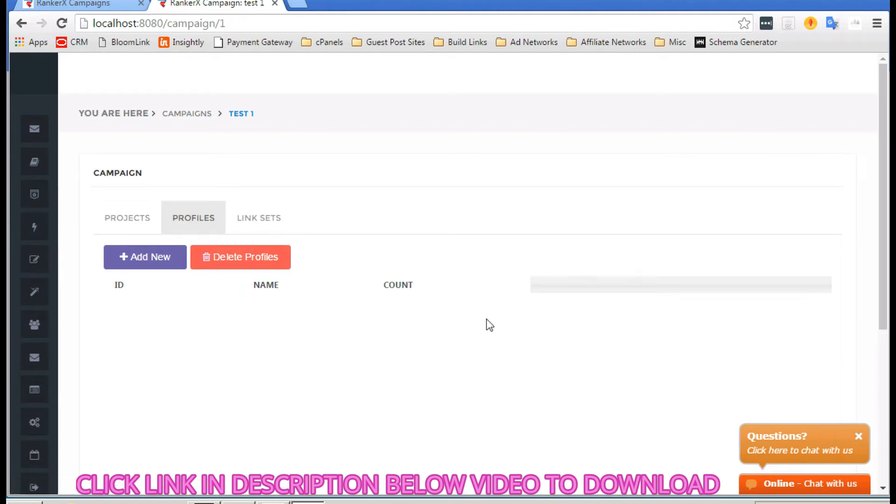
pyautogui.click(254, 219)
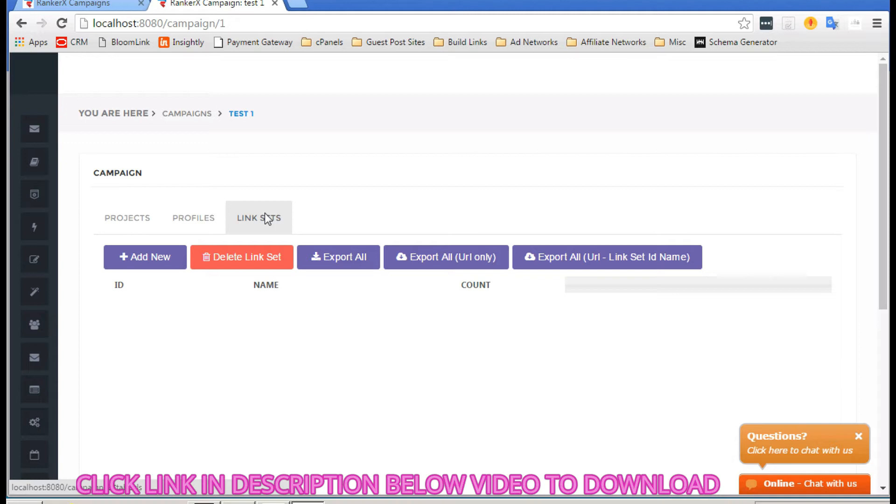
# Step: Create a link set named 'Money Site' and open its empty URL list
pyautogui.click(150, 262)
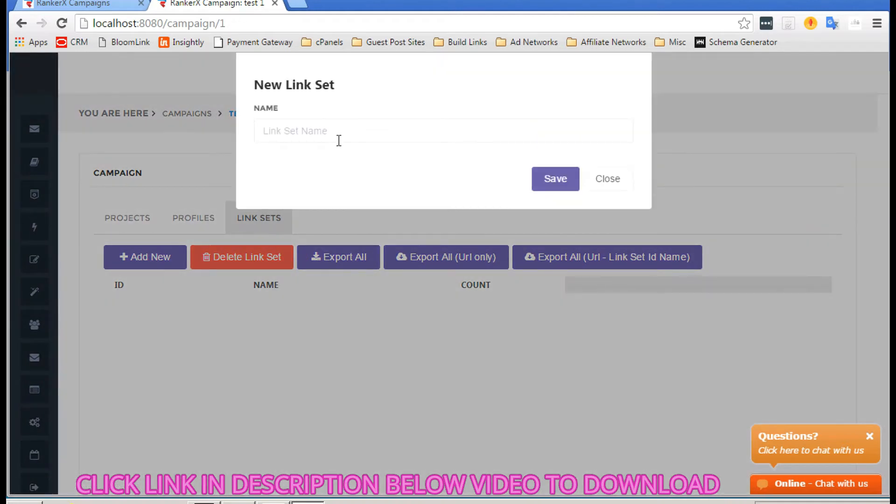
pyautogui.click(329, 123)
pyautogui.write('Mon')
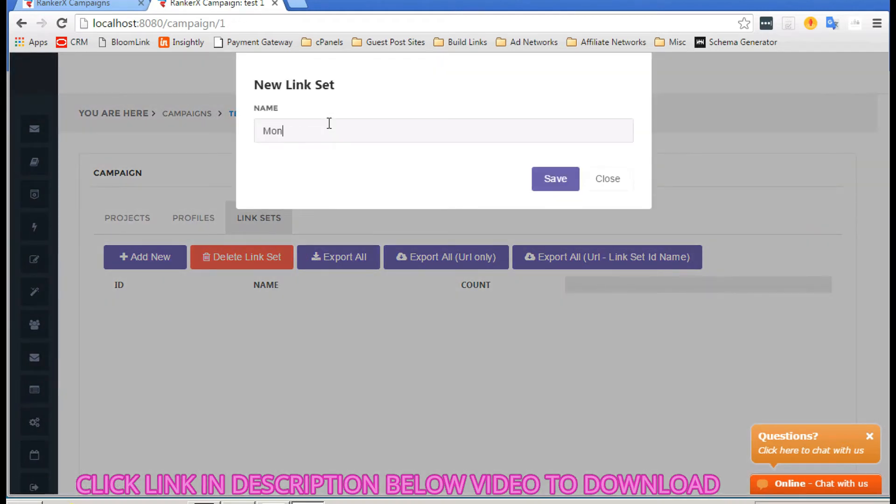
pyautogui.write('ey Site')
pyautogui.click(561, 182)
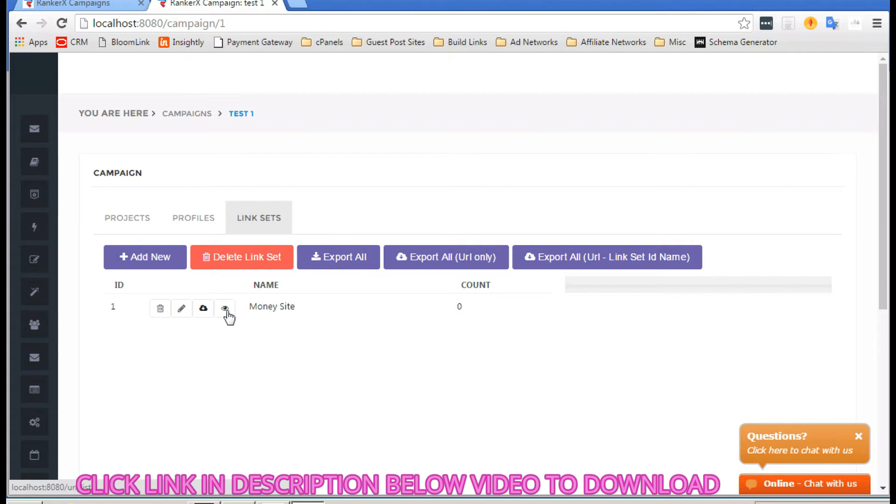
pyautogui.click(226, 310)
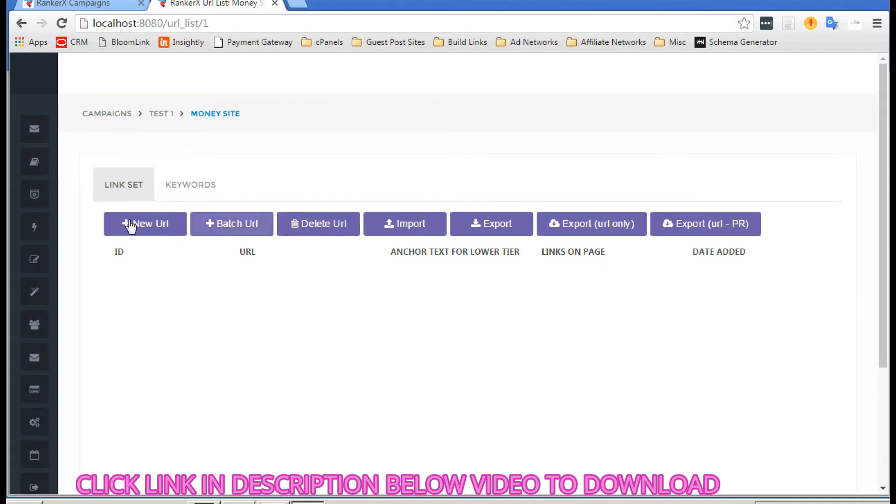
pyautogui.click(225, 225)
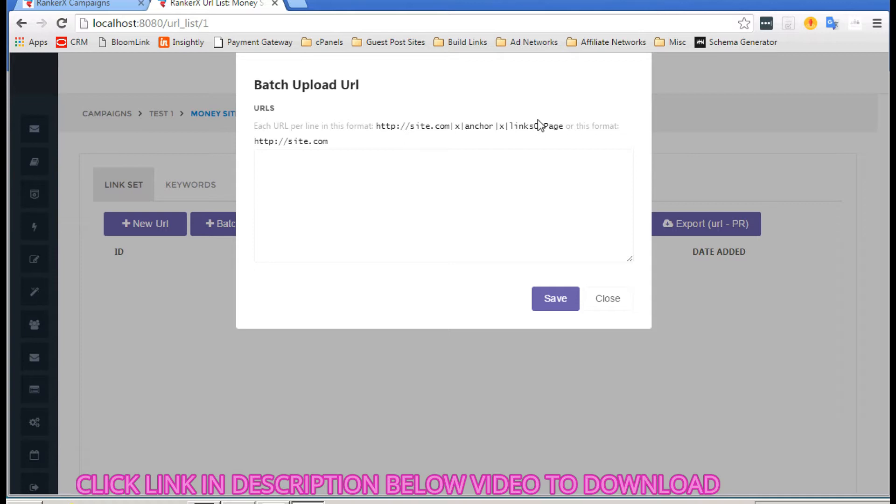
pyautogui.click(346, 162)
pyautogui.write('http://')
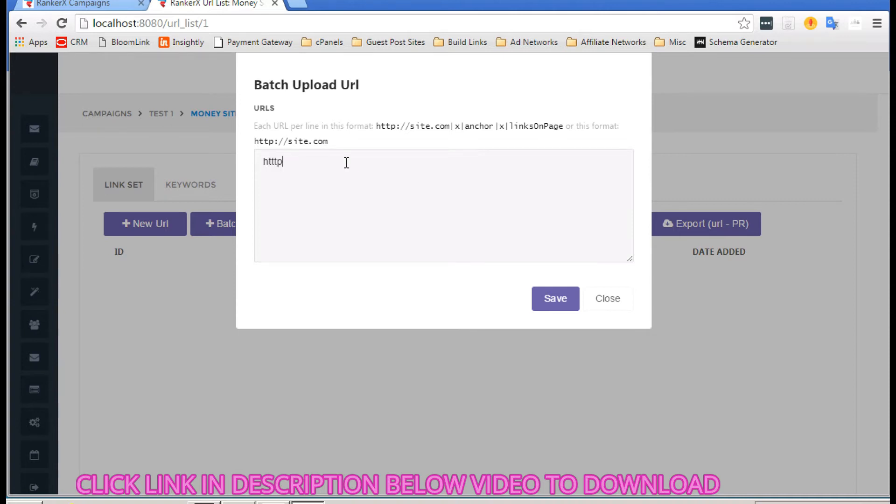
pyautogui.press('BackSpace')
pyautogui.press('BackSpace')
pyautogui.press('BackSpace')
pyautogui.press('BackSpace')
pyautogui.press('BackSpace')
pyautogui.write('t')
pyautogui.press('BackSpace')
pyautogui.write('tp://example.')
pyautogui.click(553, 304)
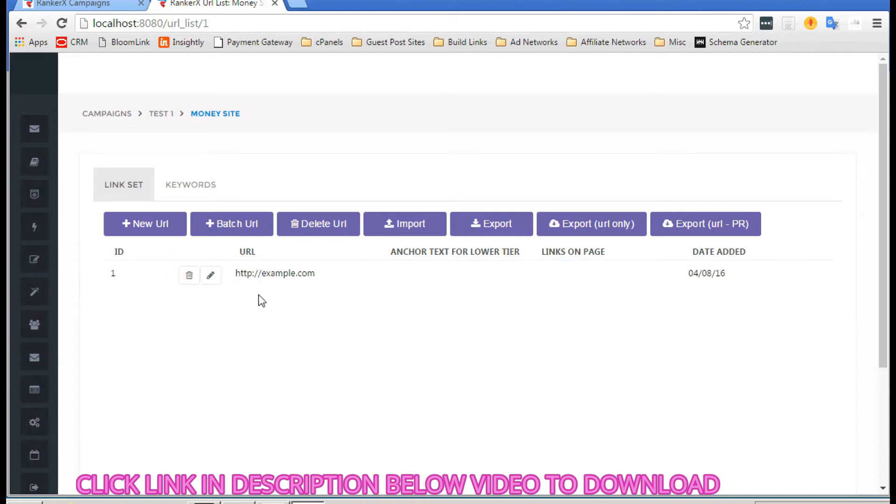
# Step: Switch the Money Site link set to its Keywords tab
pyautogui.click(182, 183)
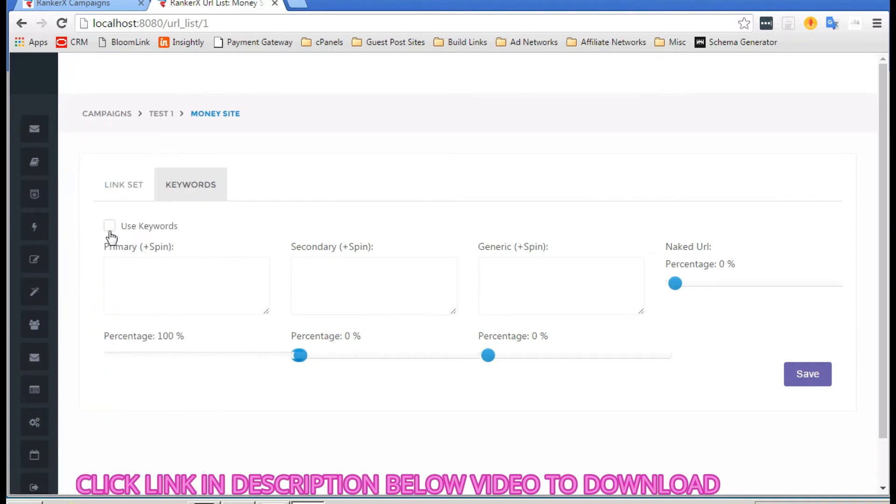
# Step: Enable keywords and enter primary {Dog Food|Dog Treats}, secondary Pet Supplies, generic Click Here
pyautogui.click(110, 229)
pyautogui.click(198, 276)
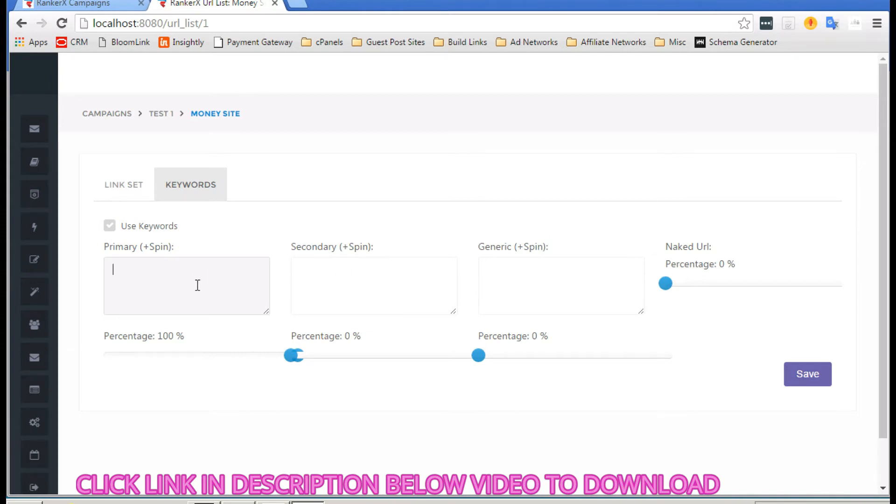
pyautogui.write('Dog Food')
pyautogui.click(113, 270)
pyautogui.write('{')
pyautogui.press('Right')
pyautogui.press('Right')
pyautogui.press('Right')
pyautogui.press('Right')
pyautogui.press('Right')
pyautogui.press('Right')
pyautogui.press('Right')
pyautogui.press('Right')
pyautogui.write('|Dog Treats}')
pyautogui.click(368, 281)
pyautogui.write('Pet Supplies')
pyautogui.click(532, 284)
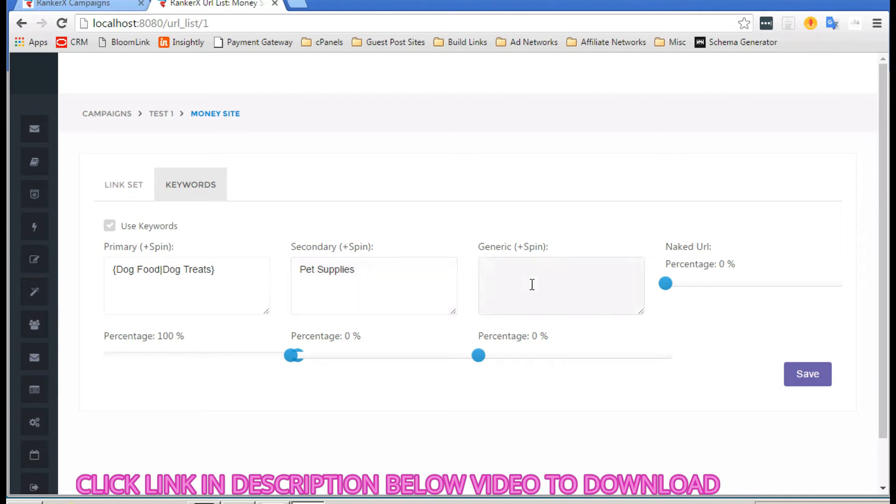
pyautogui.write('Click Here')
# Step: Weight keywords at 37%, 26%, 23% with naked URL 14%, and save
pyautogui.click(693, 283)
pyautogui.click(342, 356)
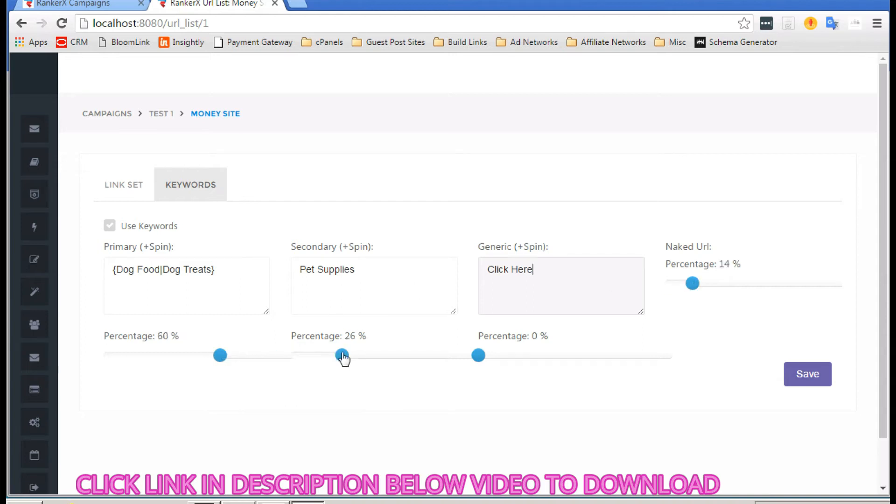
pyautogui.click(524, 357)
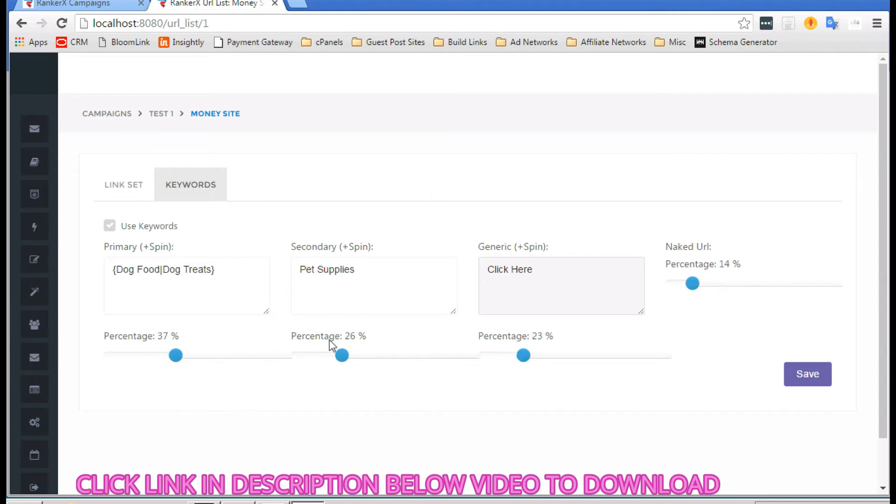
pyautogui.click(811, 370)
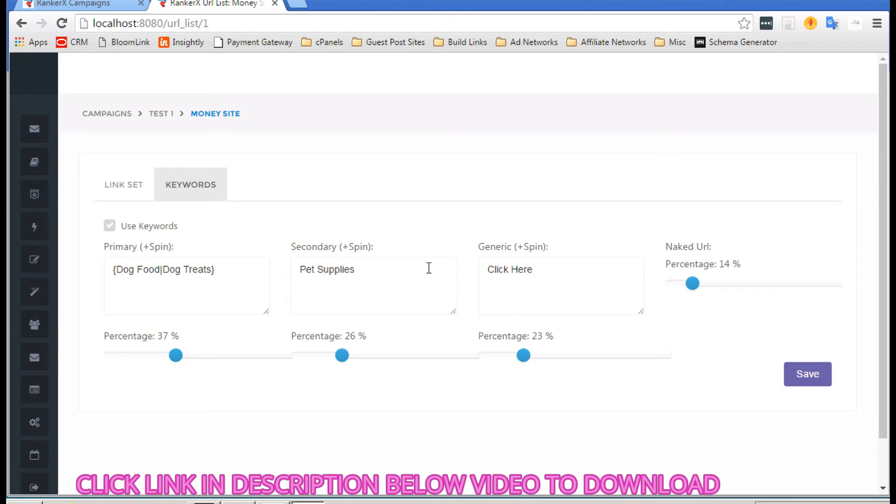
pyautogui.click(125, 187)
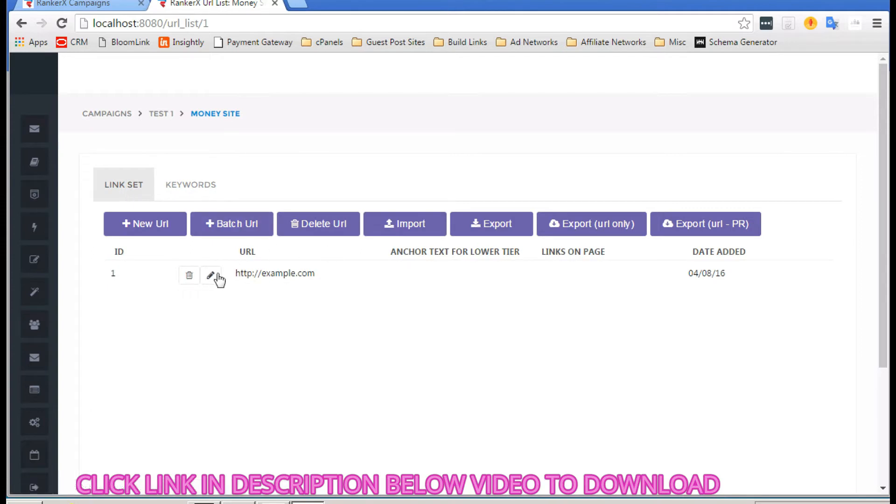
pyautogui.click(417, 225)
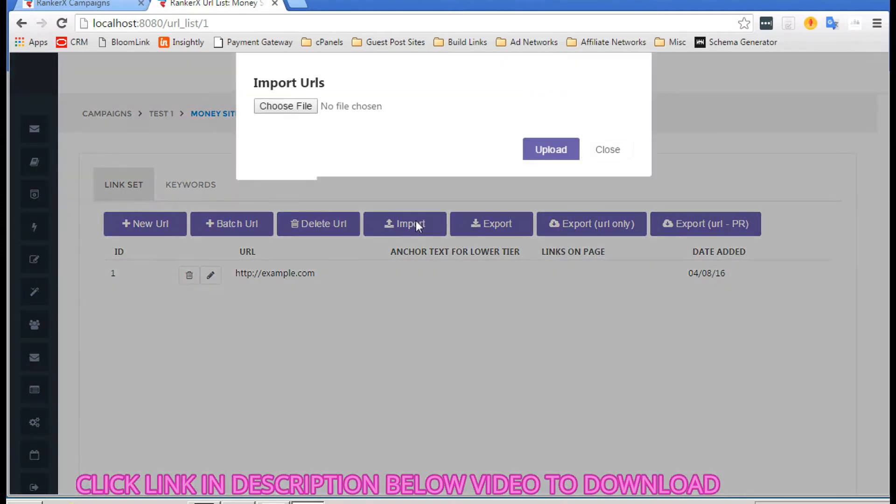
pyautogui.click(624, 152)
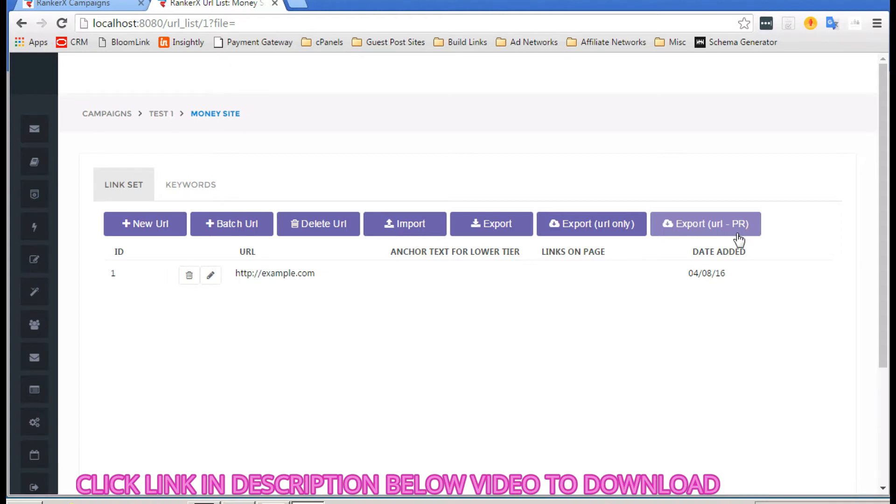
# Step: Return to the test 1 campaign's Projects tab via the breadcrumb
pyautogui.click(162, 114)
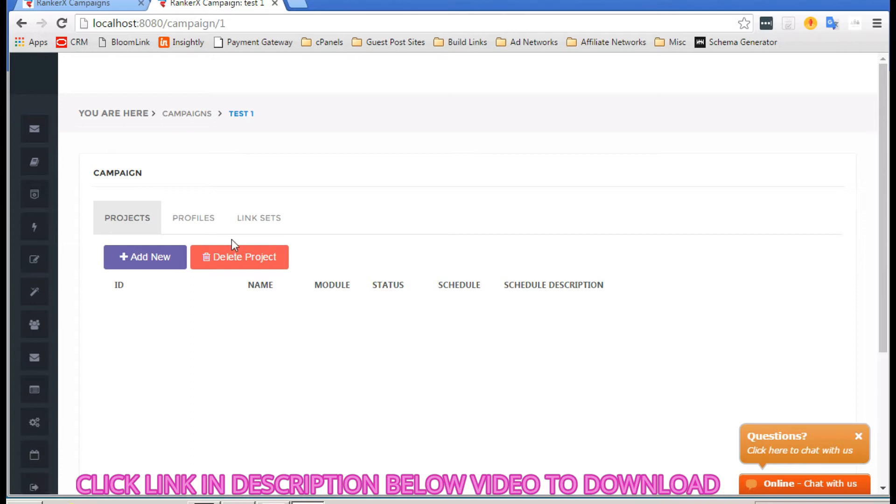
# Step: Add an Account Creation project named 'Web 2.0 Accounts T1' and save it
pyautogui.click(143, 260)
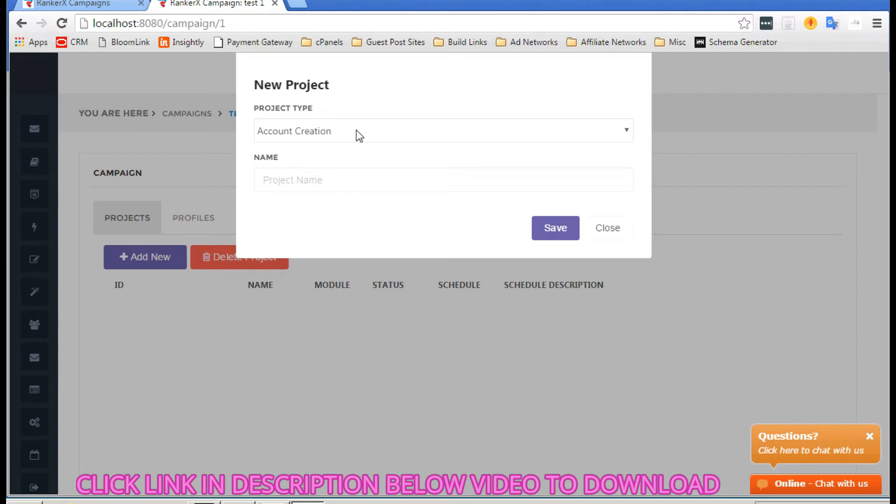
pyautogui.click(295, 179)
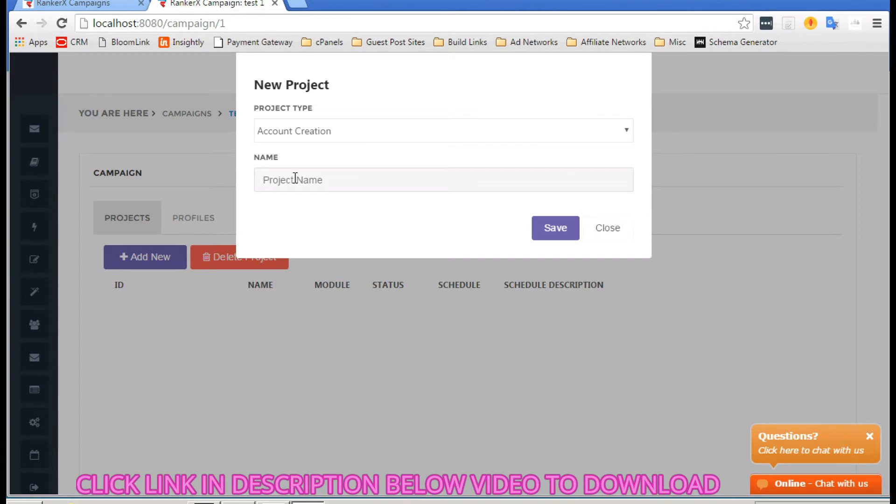
pyautogui.write('Web 2.0 Accounts T1')
pyautogui.click(539, 237)
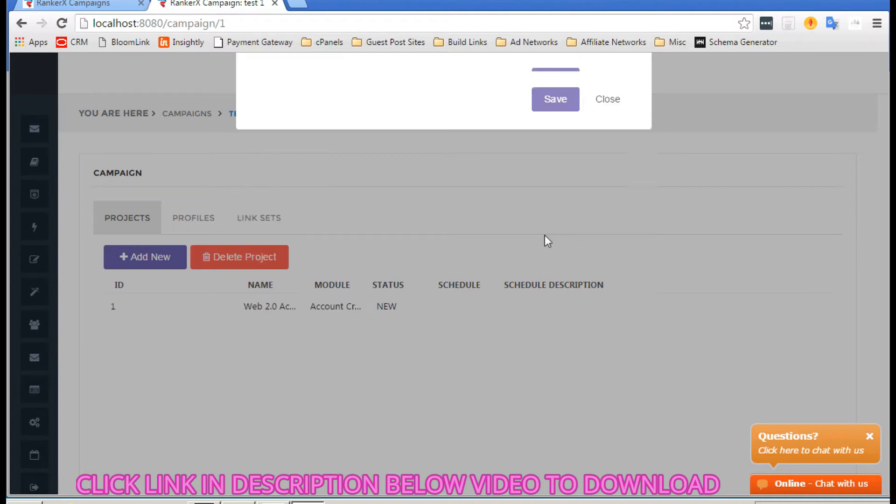
# Step: Open the Web 2.0 Accounts T1 project and look over its site list
pyautogui.moveTo(245, 289)
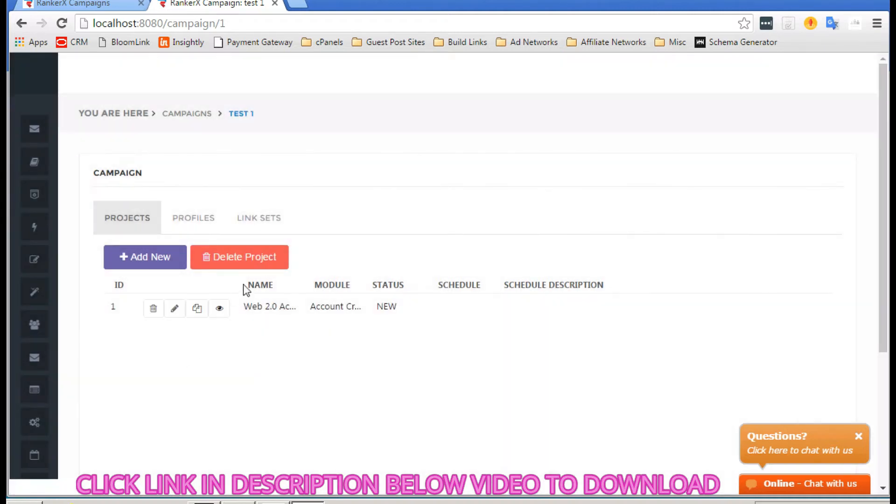
pyautogui.click(220, 309)
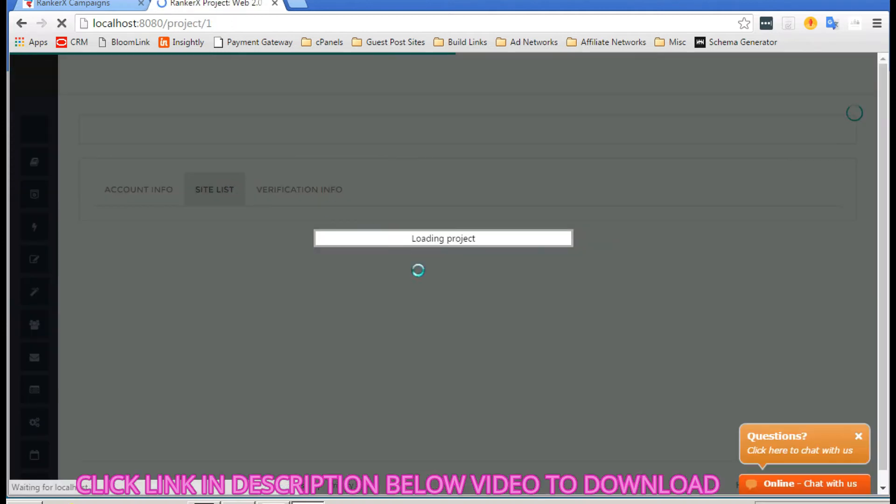
pyautogui.scroll(-4, 460, 280)
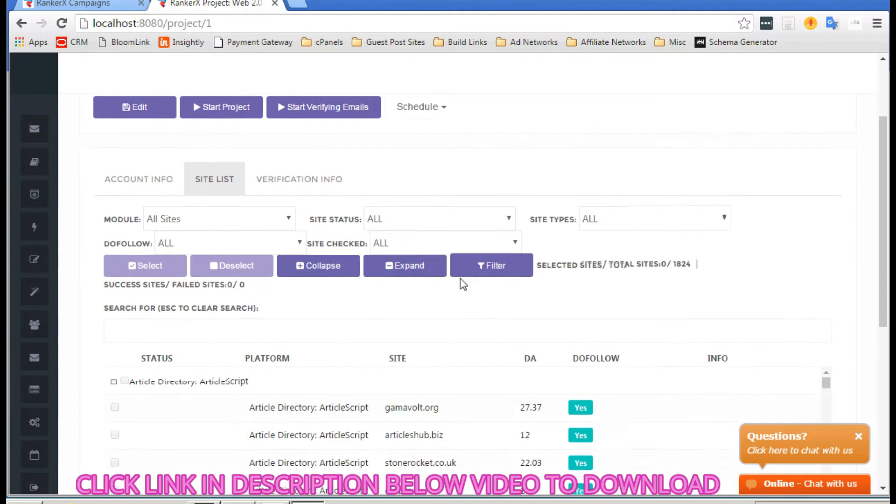
pyautogui.scroll(4, 349, 246)
pyautogui.scroll(-3, 349, 247)
pyautogui.scroll(-1, 345, 245)
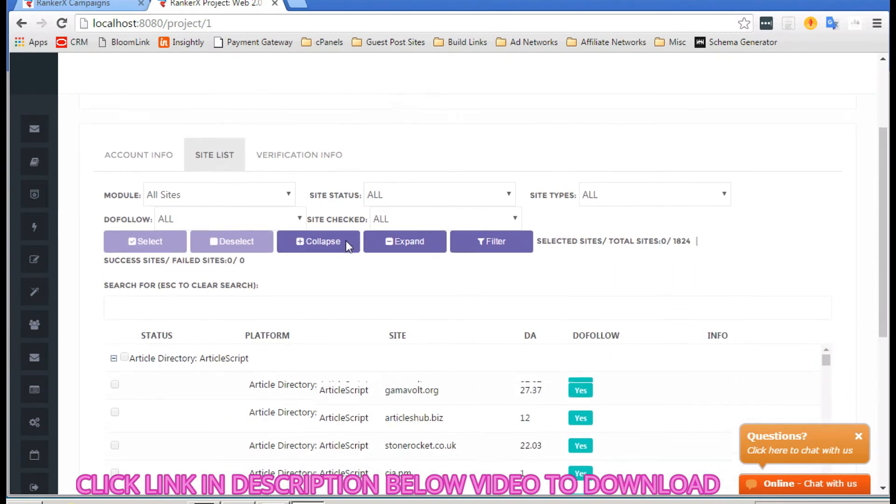
# Step: Set the site list's Module filter to Press Release: All Sites
pyautogui.click(283, 186)
pyautogui.scroll(-1, 233, 229)
pyautogui.scroll(-16, 234, 229)
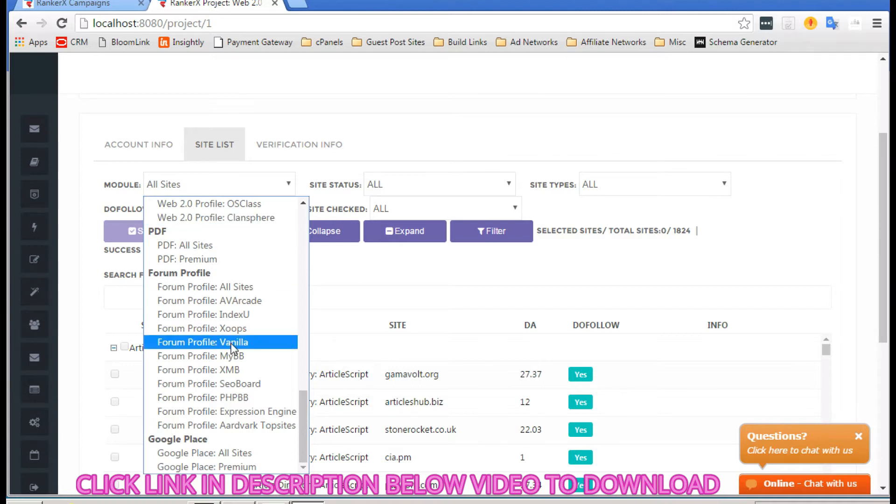
pyautogui.scroll(13, 232, 347)
pyautogui.scroll(-7, 232, 347)
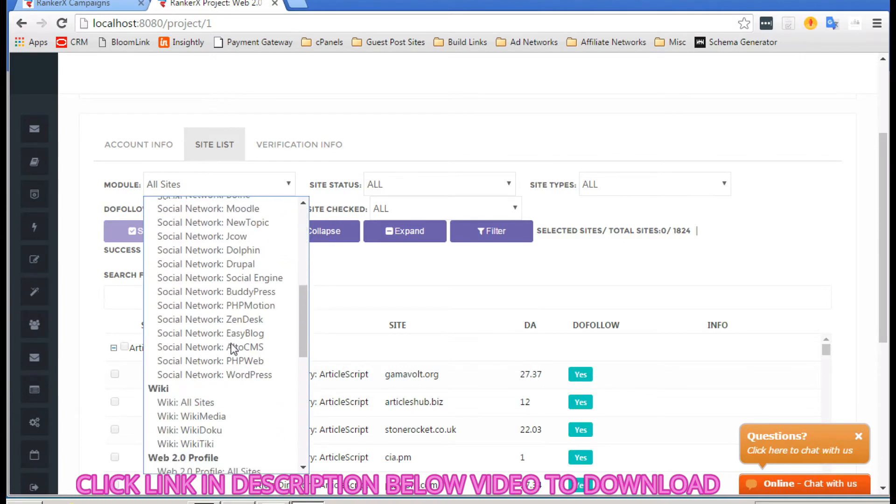
pyautogui.scroll(7, 232, 349)
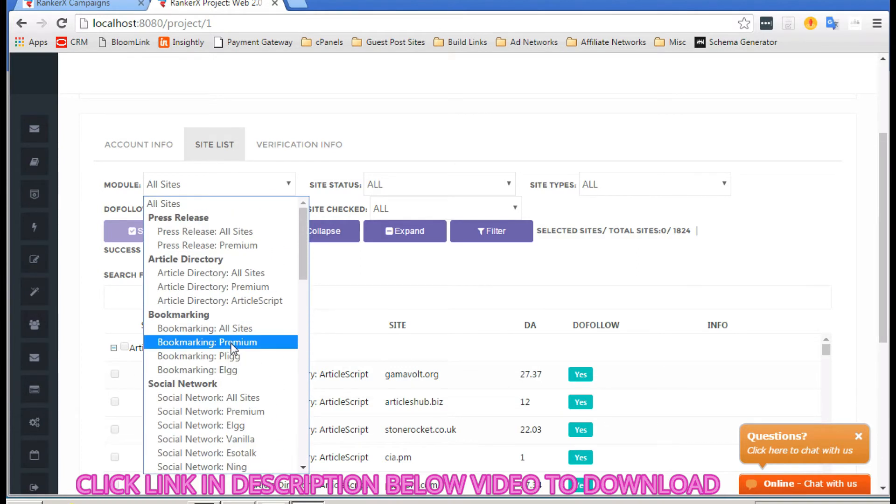
pyautogui.click(202, 232)
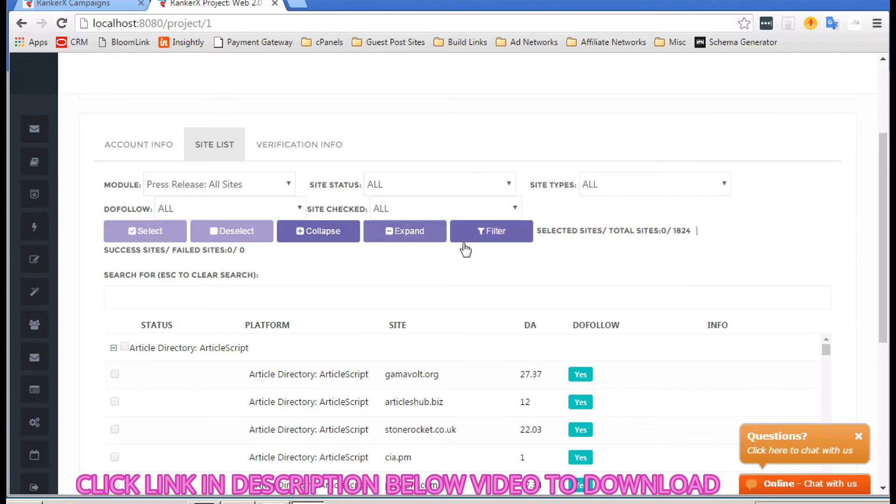
# Step: Apply the module filter to list the Press Release sites, then browse Module options to Social Network
pyautogui.click(494, 247)
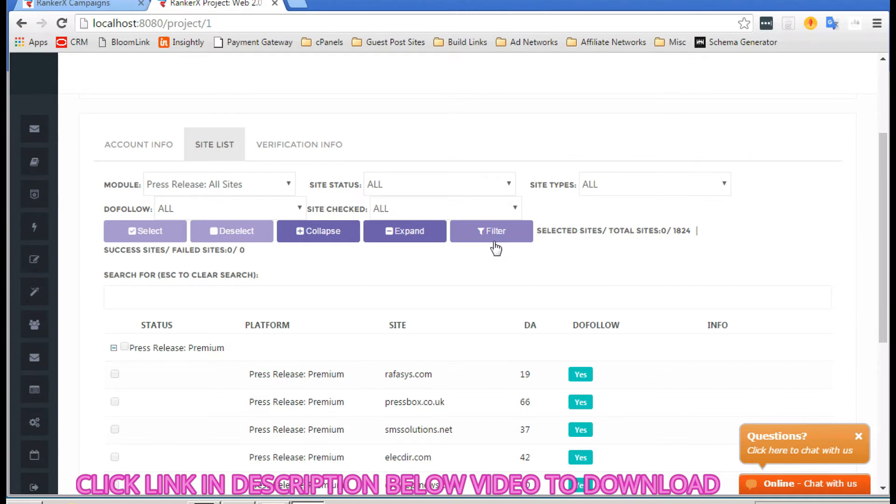
pyautogui.scroll(-3, 464, 300)
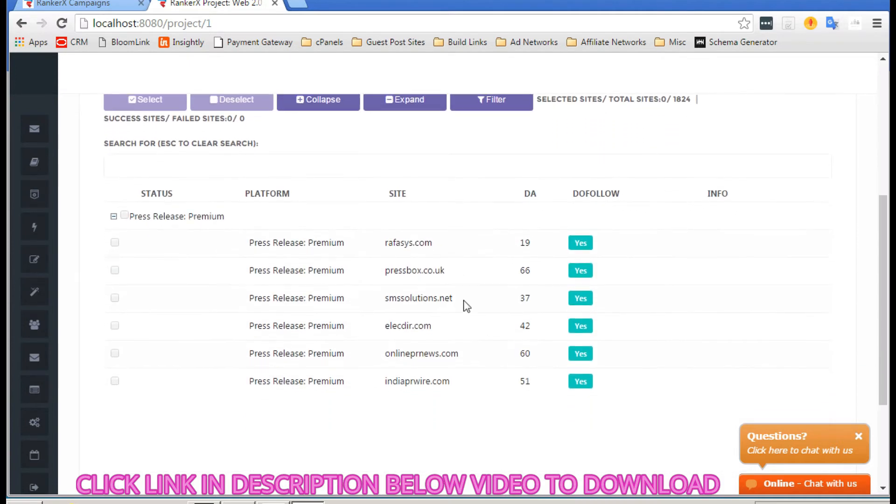
pyautogui.scroll(1, 459, 350)
pyautogui.scroll(-2, 460, 350)
pyautogui.scroll(5, 330, 257)
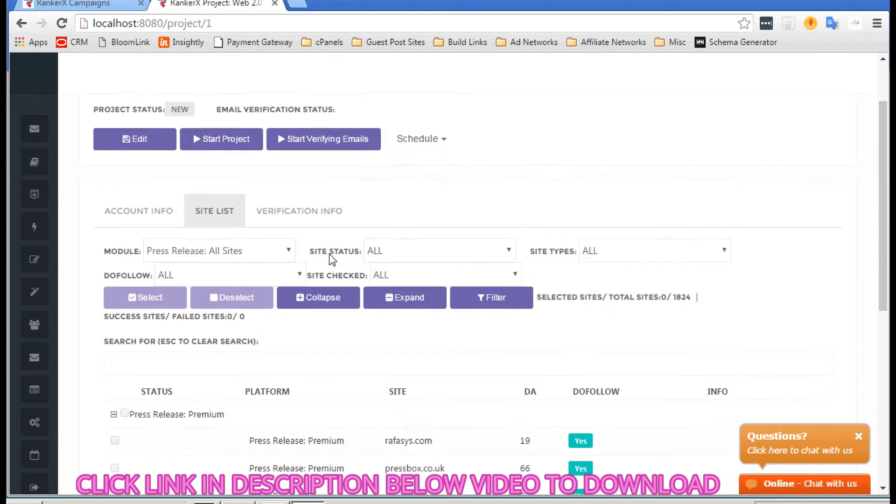
pyautogui.scroll(-6, 330, 256)
pyautogui.scroll(2, 330, 256)
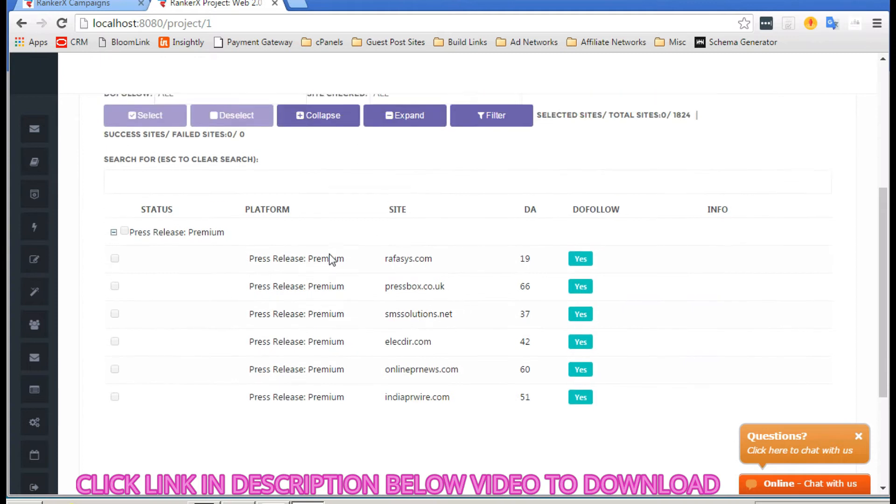
pyautogui.scroll(3, 330, 258)
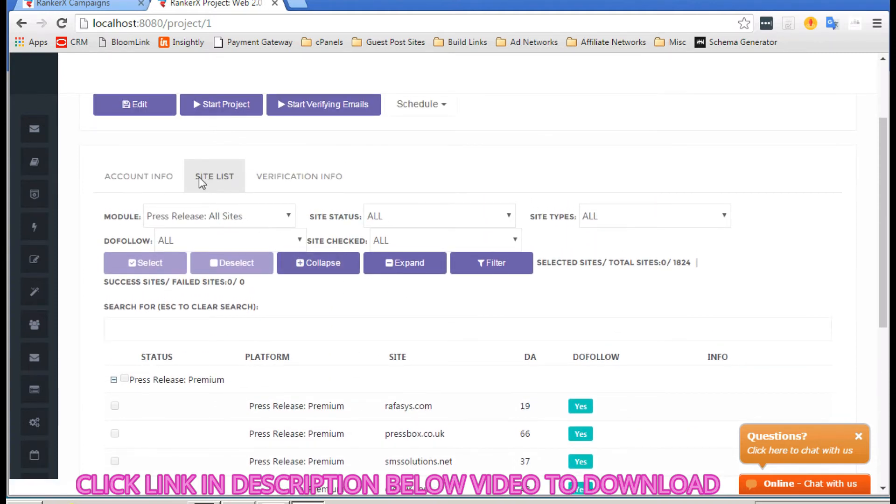
pyautogui.click(223, 220)
pyautogui.scroll(-3, 224, 318)
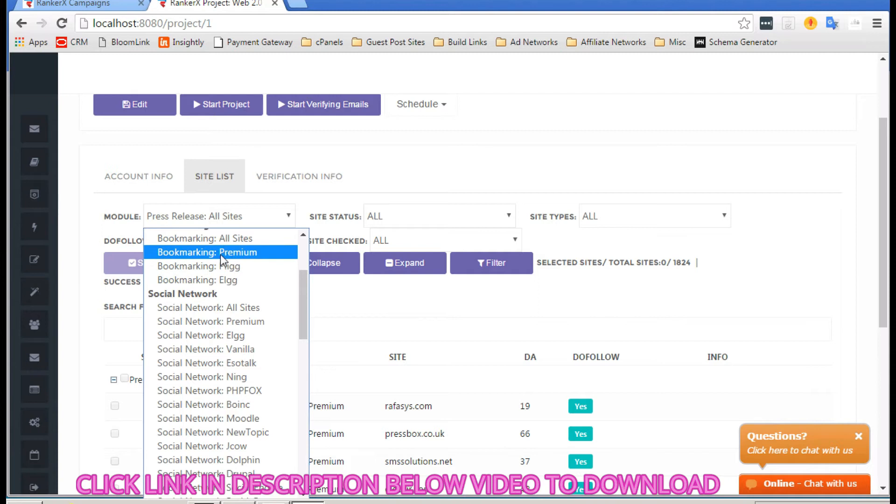
# Step: Filter the site list to Social Network: Premium and sort by DA, highest first
pyautogui.click(217, 320)
pyautogui.click(499, 266)
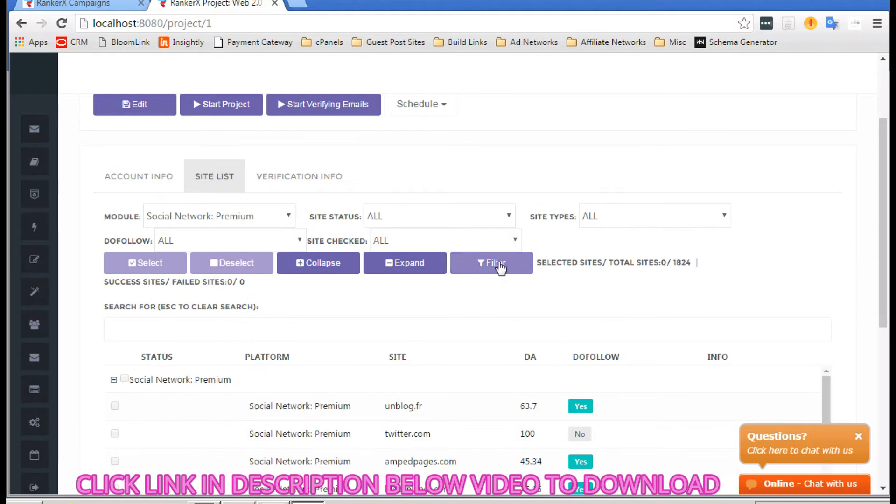
pyautogui.scroll(-2, 412, 301)
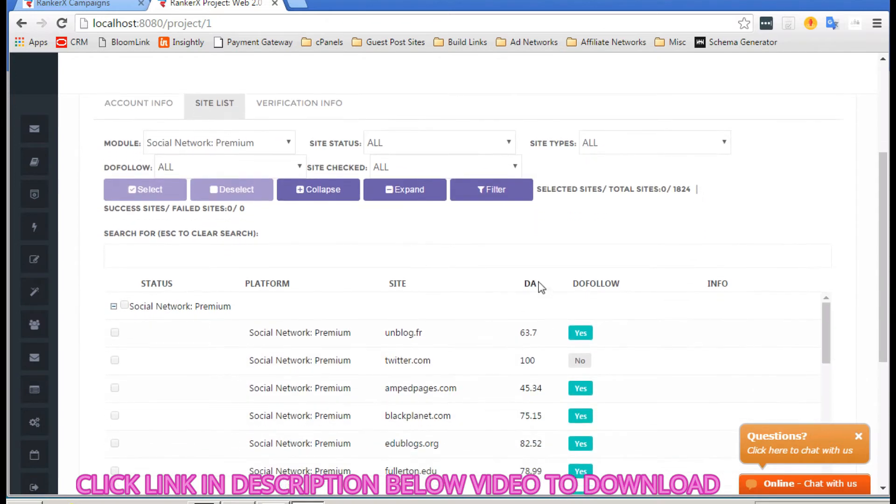
pyautogui.click(530, 284)
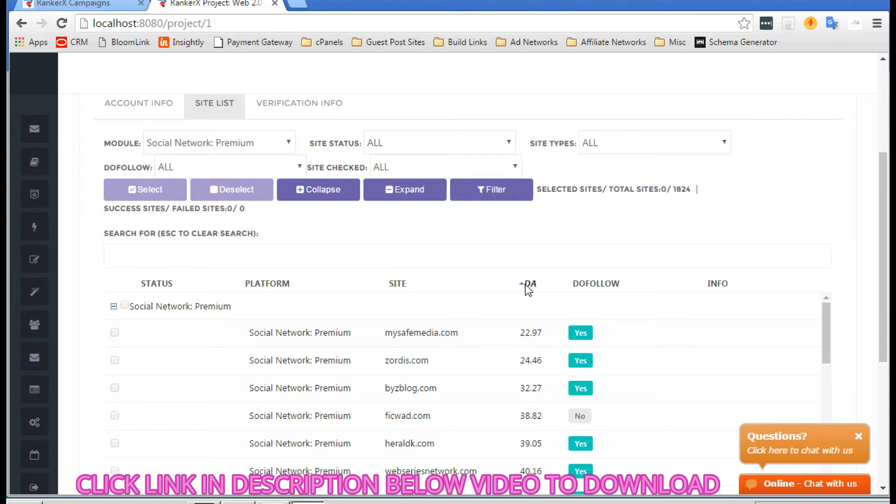
pyautogui.click(528, 285)
# Step: Scroll through the Social Network: Premium sites, led by facebook.com and twitter.com at DA 100
pyautogui.scroll(-1, 391, 373)
pyautogui.scroll(-1, 391, 373)
pyautogui.scroll(1, 391, 373)
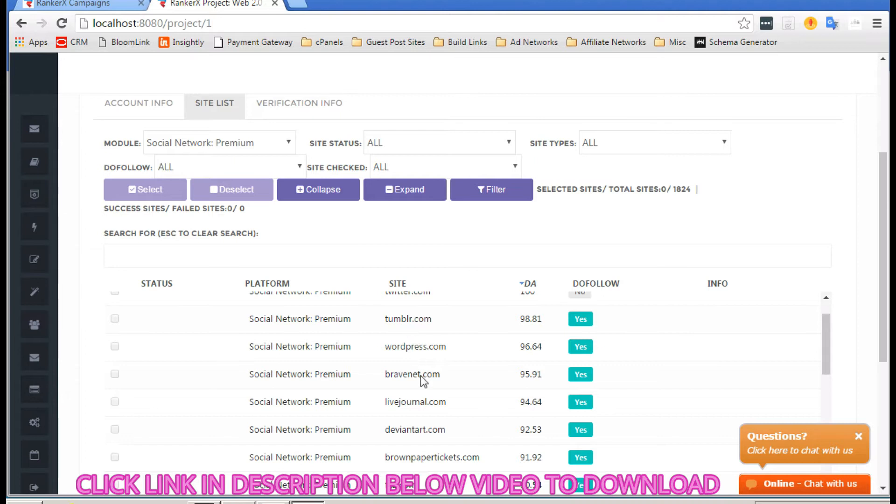
pyautogui.scroll(-3, 419, 425)
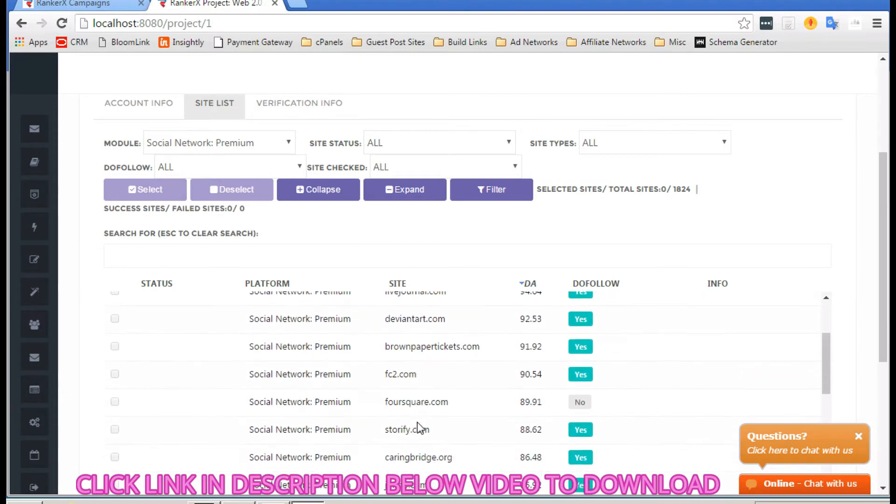
pyautogui.scroll(-1, 419, 426)
pyautogui.scroll(-2, 418, 416)
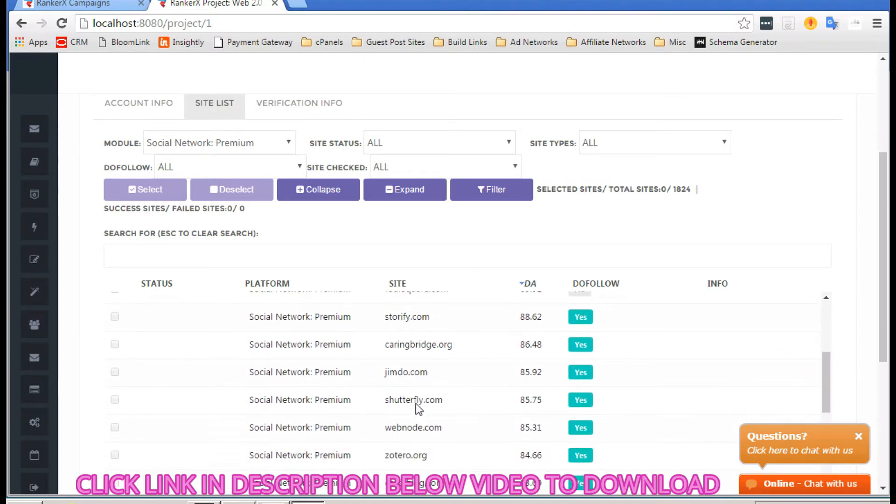
pyautogui.scroll(-2, 400, 432)
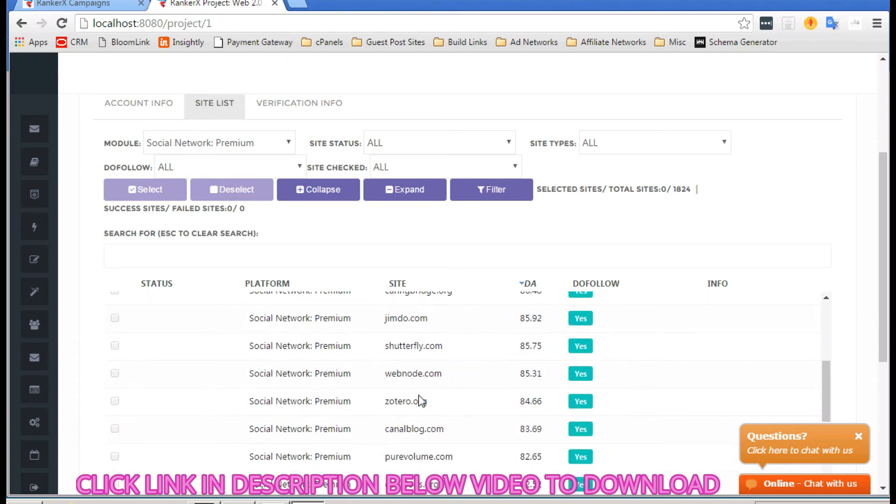
pyautogui.scroll(-4, 422, 400)
pyautogui.scroll(-2, 420, 392)
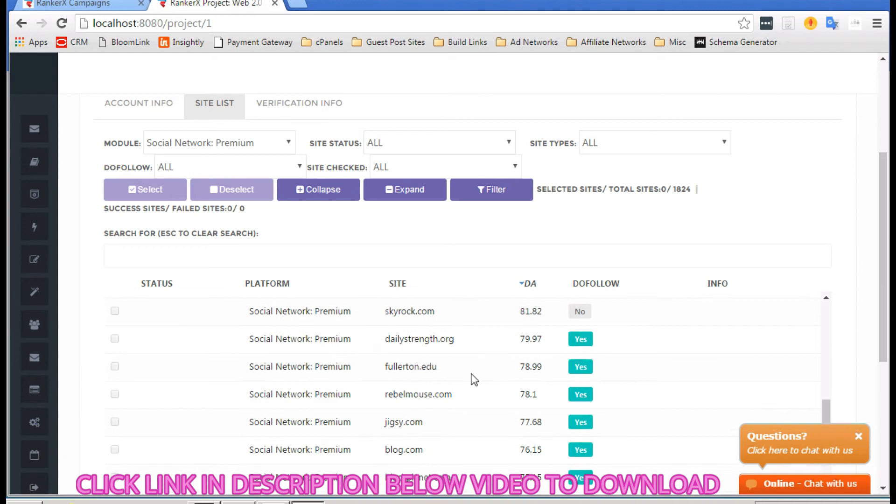
pyautogui.scroll(-3, 443, 374)
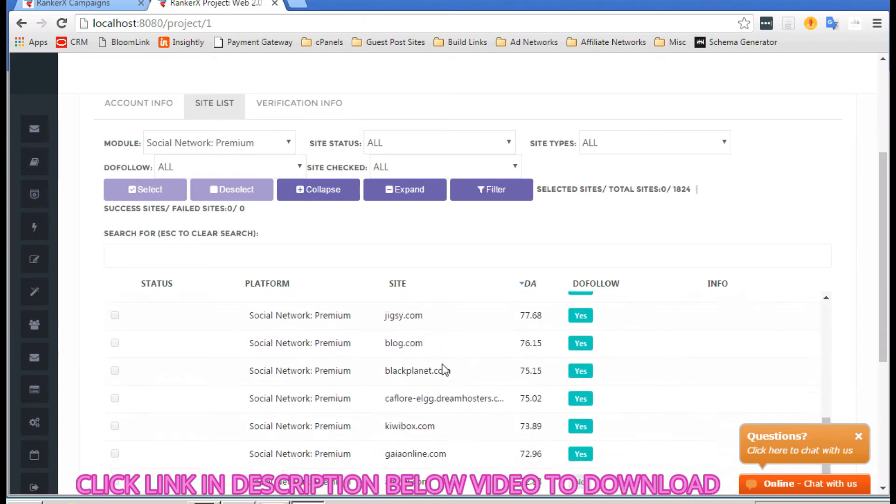
pyautogui.scroll(-4, 441, 363)
pyautogui.scroll(-5, 442, 363)
pyautogui.scroll(-7, 442, 363)
pyautogui.scroll(-1, 441, 363)
pyautogui.scroll(15, 441, 363)
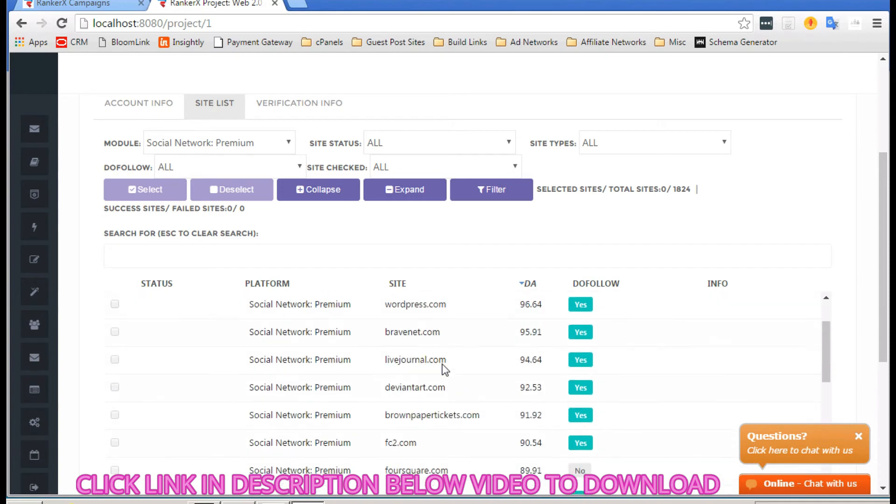
pyautogui.scroll(6, 441, 363)
pyautogui.scroll(-3, 504, 226)
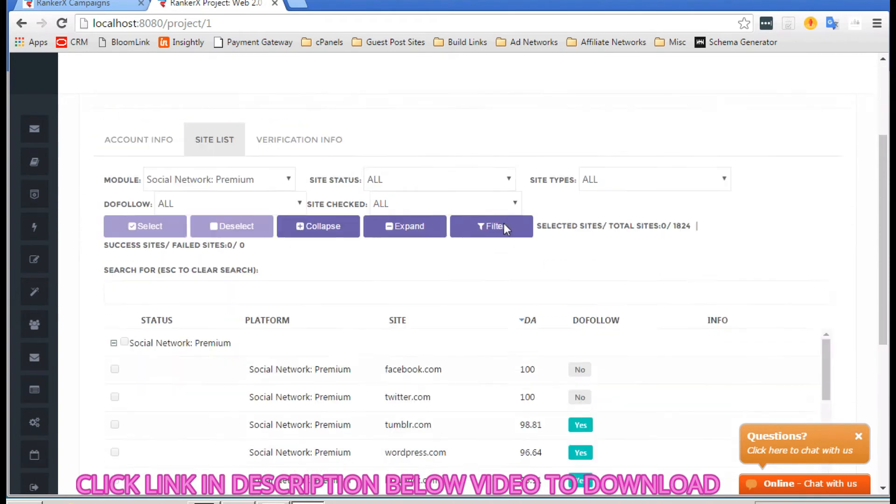
pyautogui.scroll(-2, 503, 227)
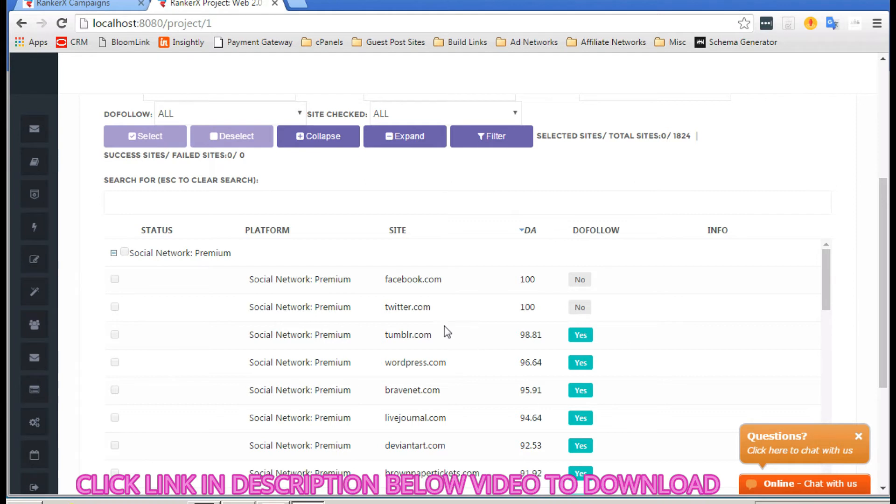
# Step: Scroll the Social Network: Premium list back up toward the project's top
pyautogui.scroll(-1, 430, 316)
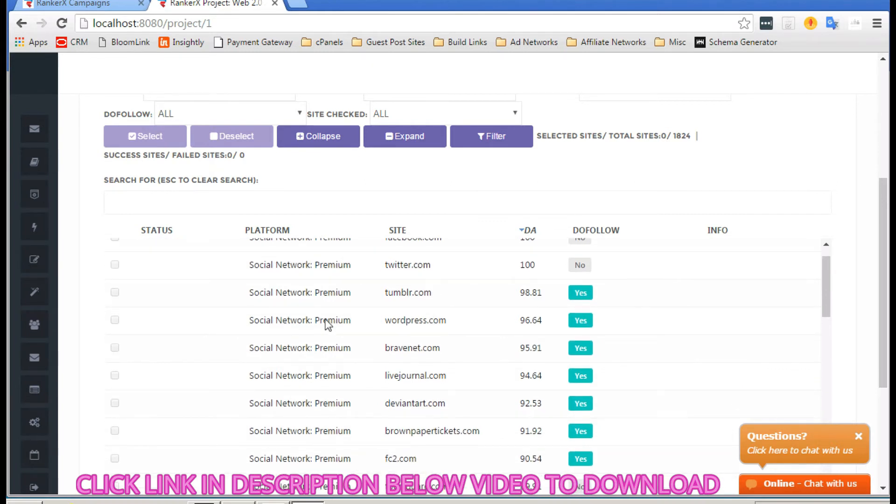
pyautogui.scroll(2, 382, 348)
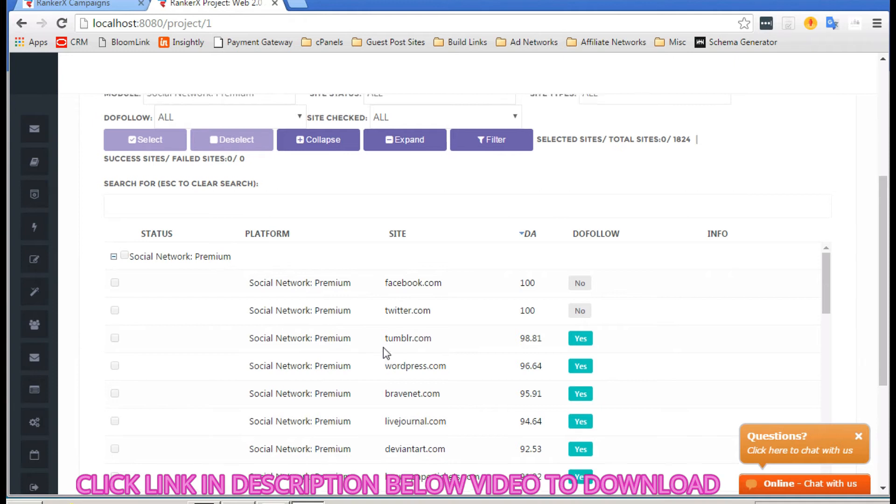
pyautogui.scroll(3, 382, 347)
# Step: Edit the project, select all sites, and untick facebook.com and twitter.com, leaving 69 selected
pyautogui.click(148, 135)
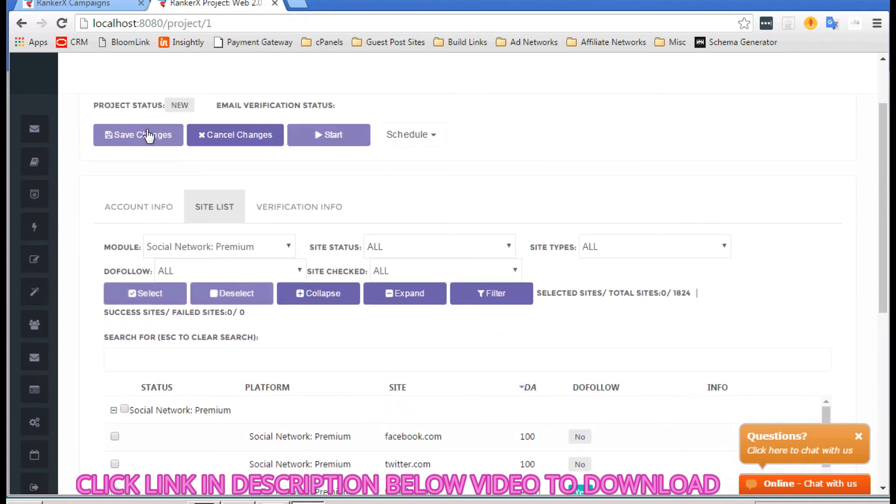
pyautogui.scroll(-3, 205, 220)
pyautogui.scroll(1, 137, 196)
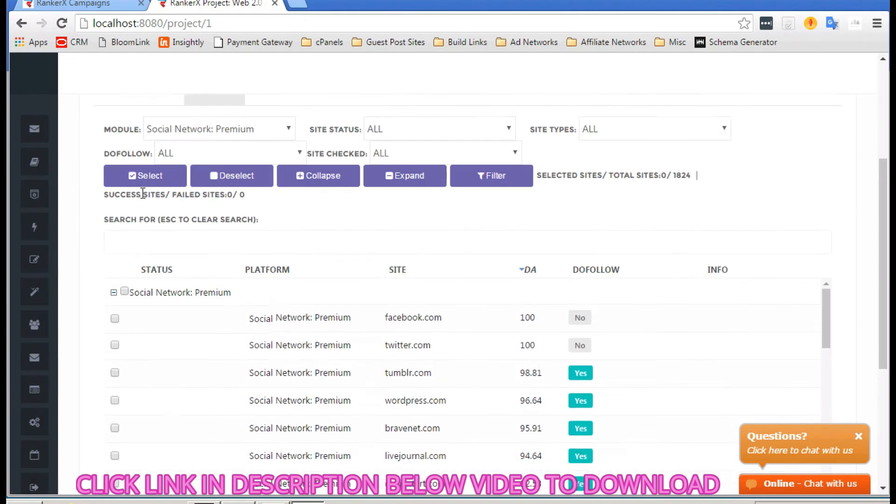
pyautogui.click(147, 179)
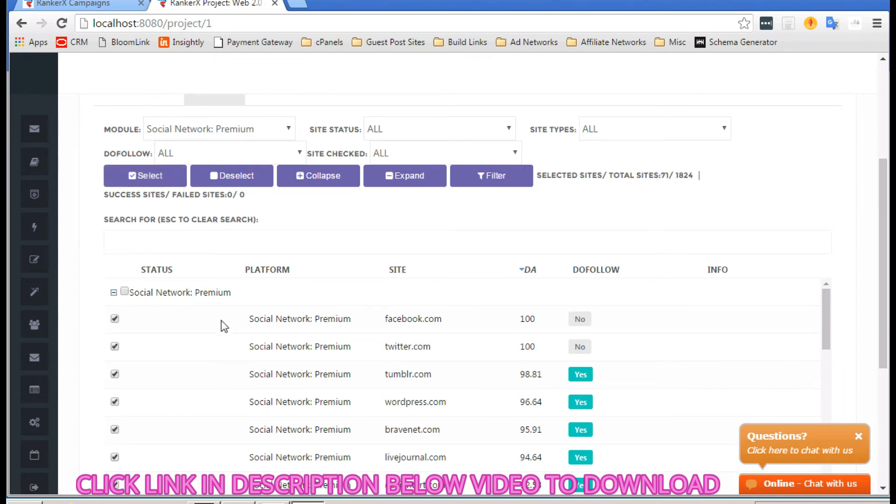
pyautogui.click(115, 319)
pyautogui.click(115, 347)
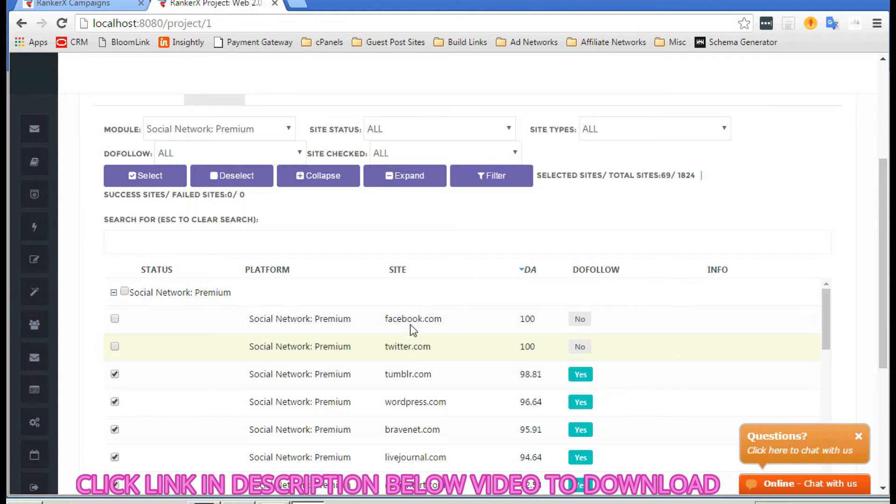
pyautogui.scroll(3, 324, 266)
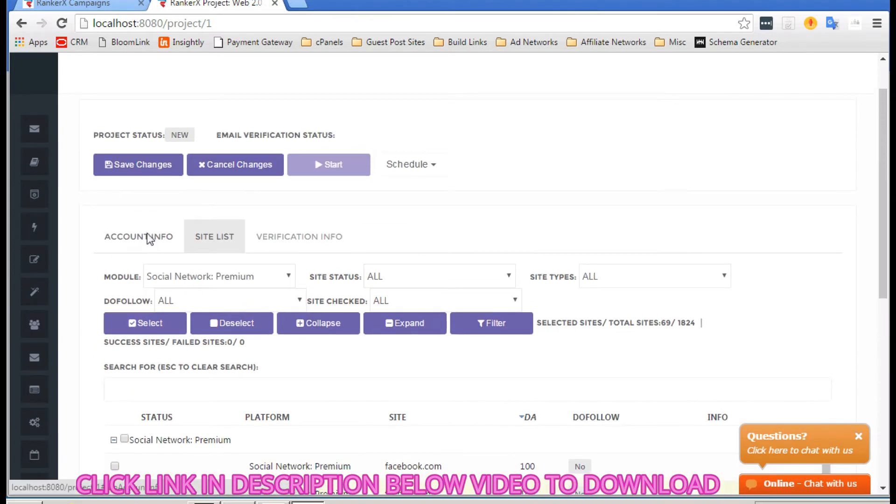
pyautogui.click(149, 238)
# Step: Create a new account profile named 'Social Network Accounts' and save it
pyautogui.scroll(-1, 304, 320)
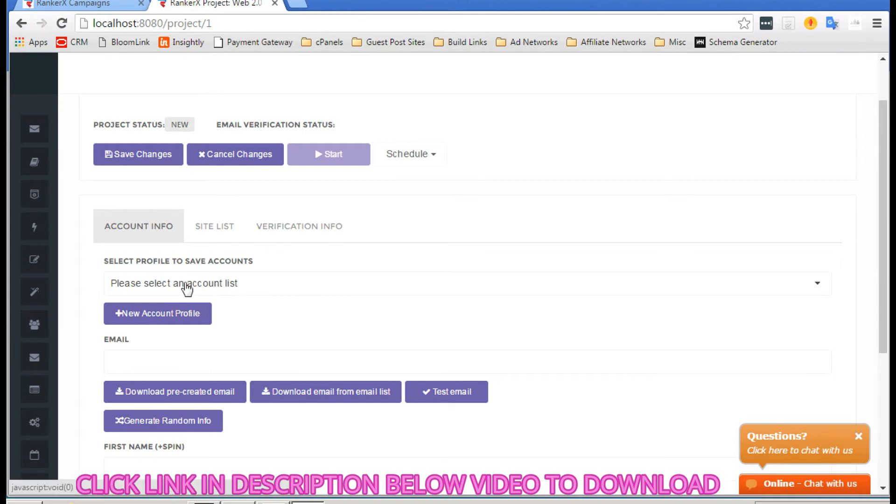
pyautogui.click(184, 322)
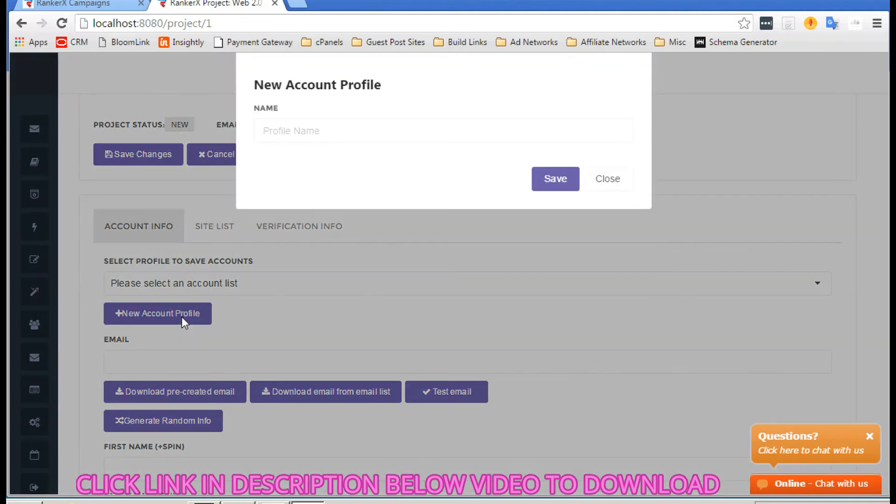
pyautogui.click(315, 132)
pyautogui.write('Social Netowkr')
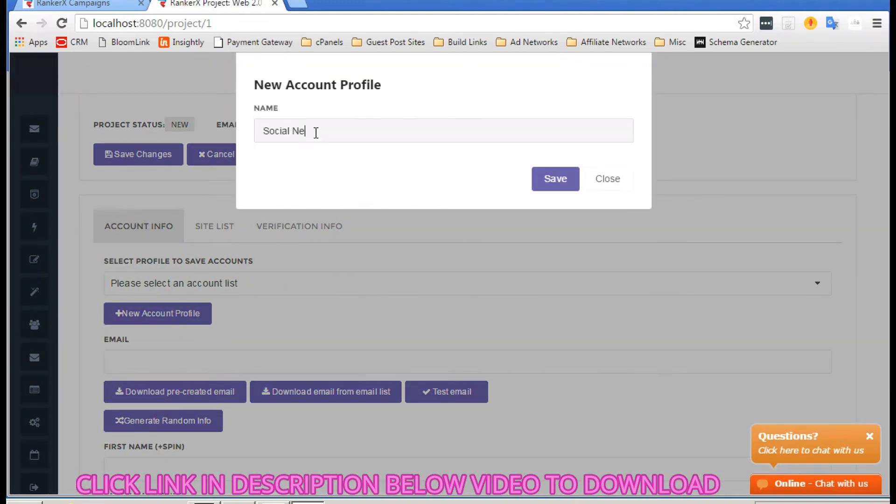
pyautogui.write('tn')
pyautogui.press('BackSpace')
pyautogui.press('BackSpace')
pyautogui.press('BackSpace')
pyautogui.press('BackSpace')
pyautogui.write('work')
pyautogui.click(548, 183)
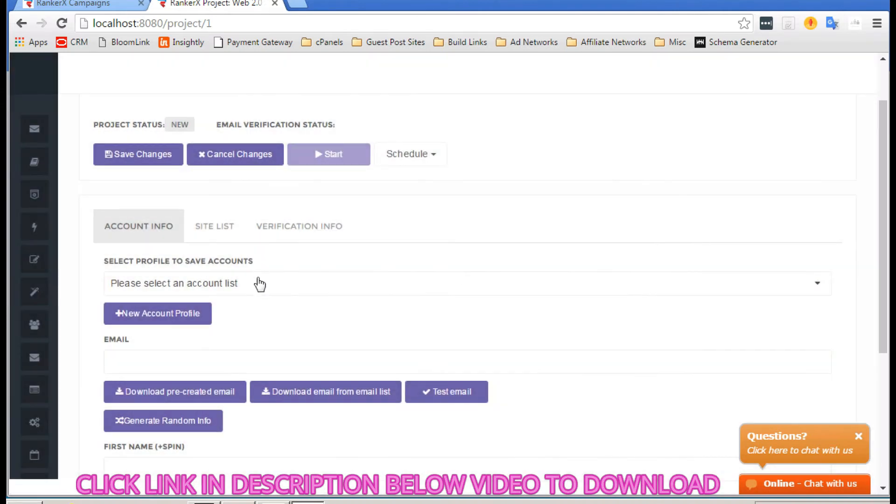
# Step: Choose Social Network Accounts as the profile where the project saves accounts
pyautogui.click(256, 283)
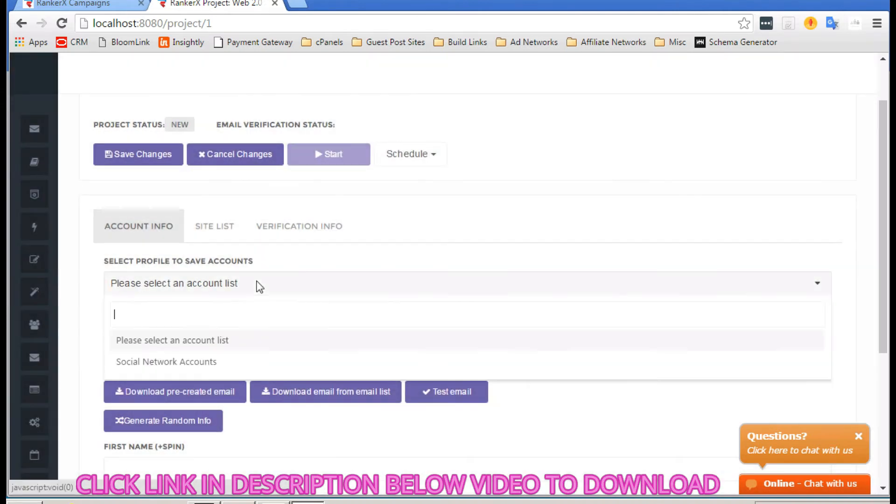
pyautogui.click(181, 361)
pyautogui.scroll(-1, 324, 298)
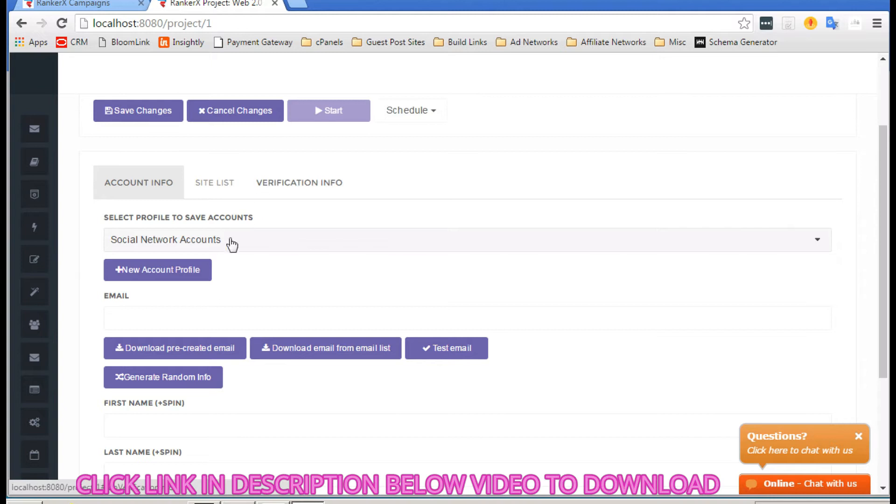
# Step: Fill the account email with a pre-created address and the first name, last name and username fields with random spin lists
pyautogui.click(181, 351)
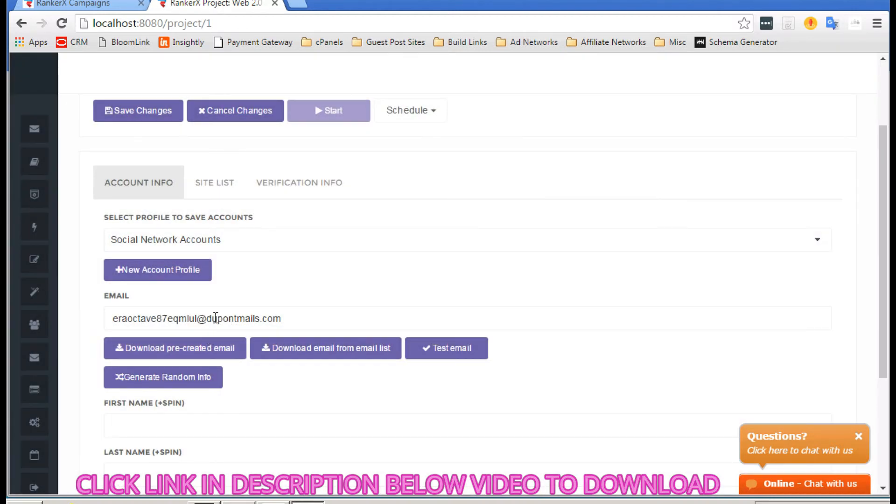
pyautogui.scroll(-1, 196, 345)
pyautogui.click(204, 340)
pyautogui.scroll(-1, 319, 383)
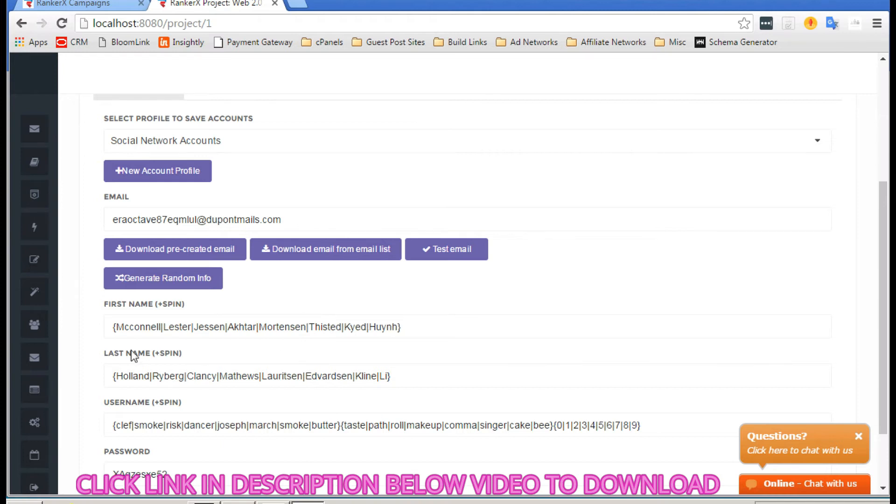
# Step: Replace Mcconnell, Jessen, Akhtar and Mortensen in the first-name list with Mike, Jason, Alan and Miles
pyautogui.doubleClick(140, 326)
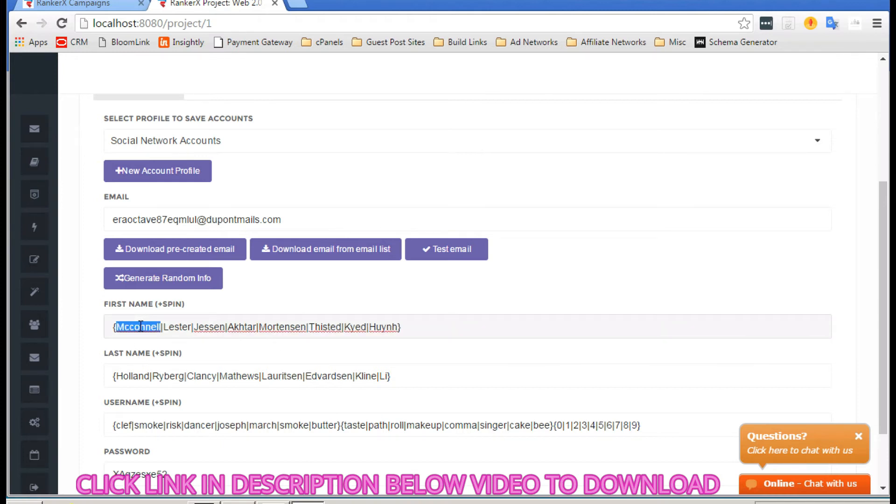
pyautogui.write('Mike')
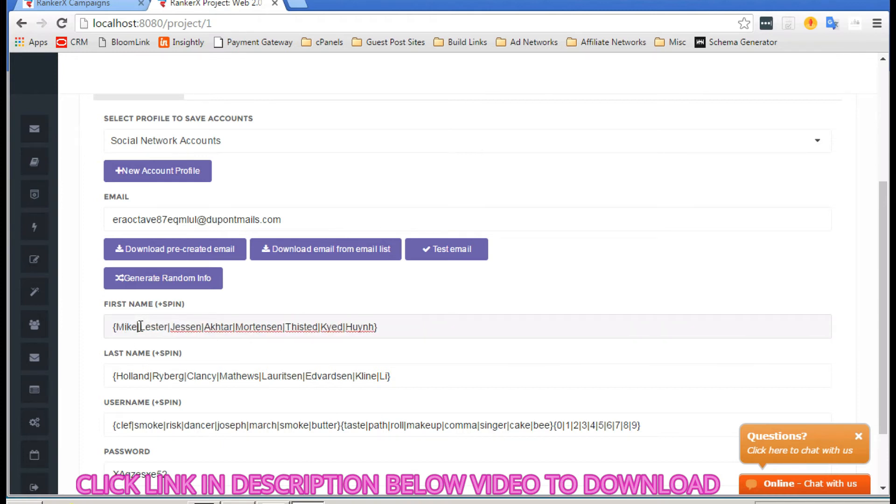
pyautogui.doubleClick(189, 327)
pyautogui.write('Jason')
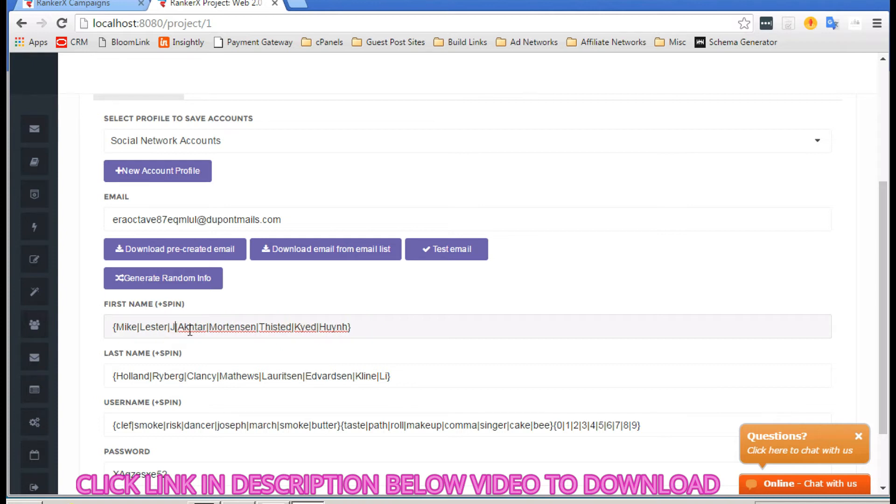
pyautogui.doubleClick(208, 325)
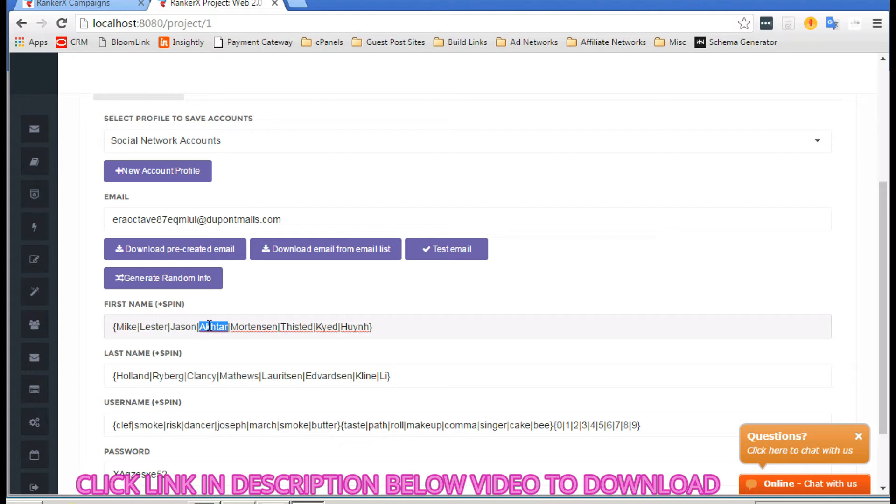
pyautogui.write('Alan')
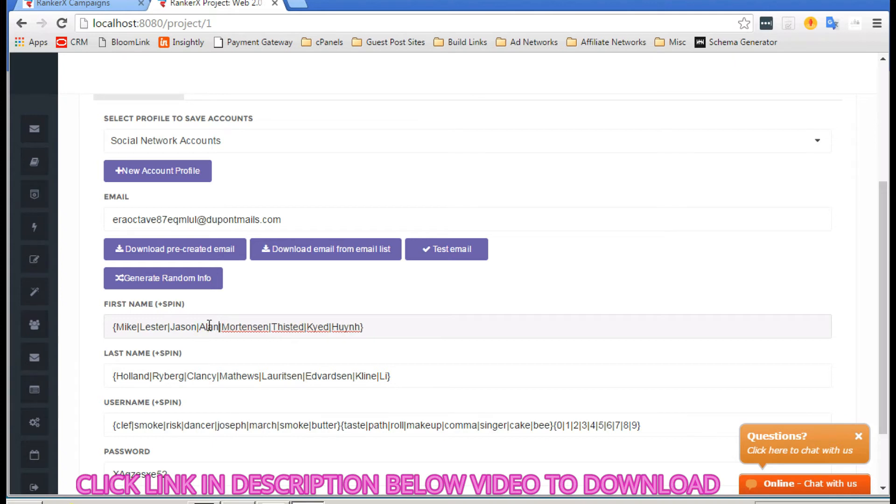
pyautogui.doubleClick(247, 327)
pyautogui.write('Miles')
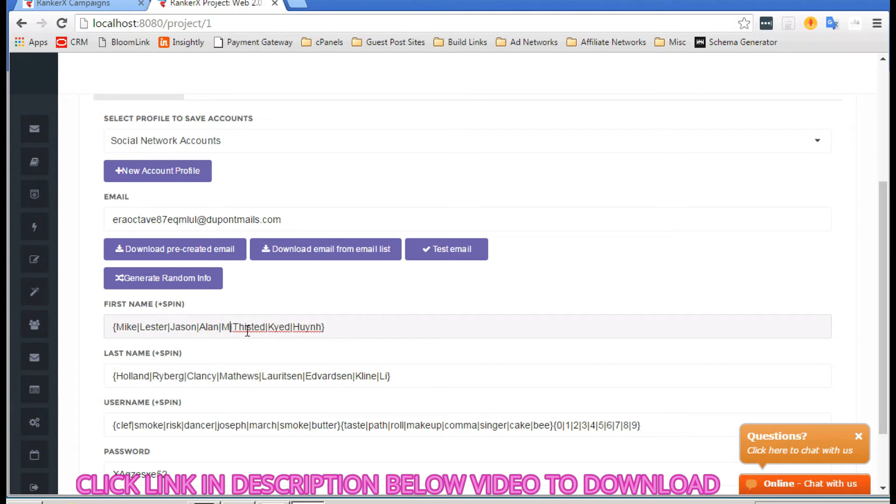
# Step: Replace Thisted, Kyed and Huynh in the first-name list with Tom, Kevin and Hank
pyautogui.doubleClick(274, 326)
pyautogui.write('tom')
pyautogui.press('BackSpace')
pyautogui.press('BackSpace')
pyautogui.press('BackSpace')
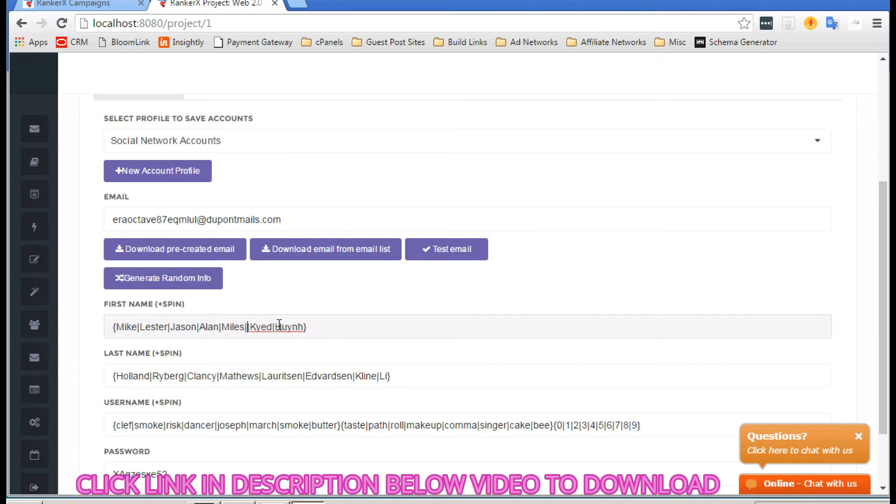
pyautogui.write('Tom')
pyautogui.doubleClick(283, 326)
pyautogui.write('Kevin')
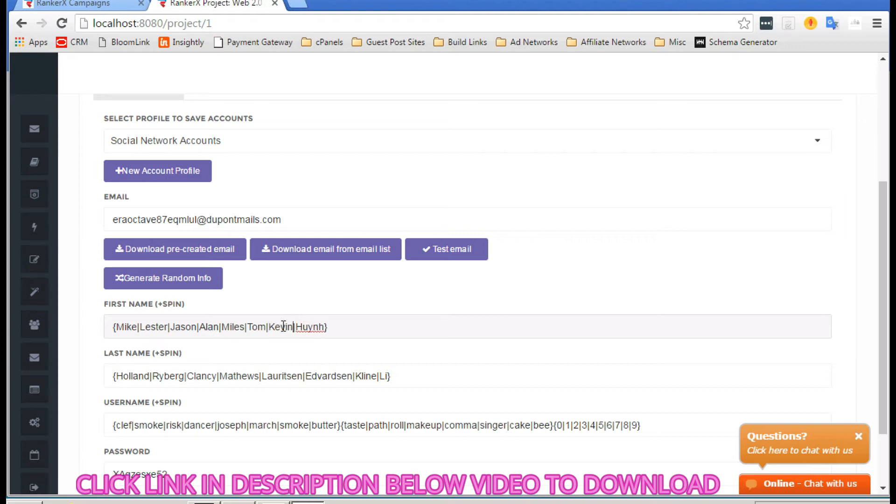
pyautogui.doubleClick(308, 328)
pyautogui.write('Hank')
pyautogui.scroll(-1, 464, 365)
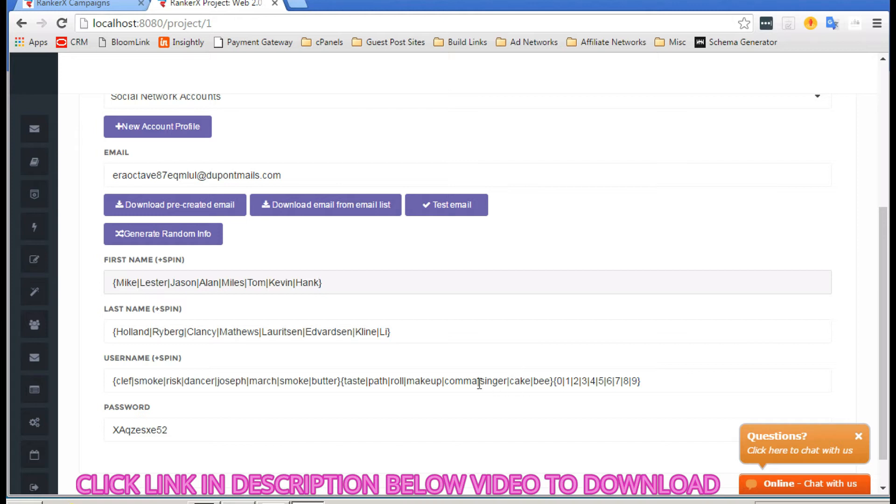
pyautogui.scroll(-1, 455, 328)
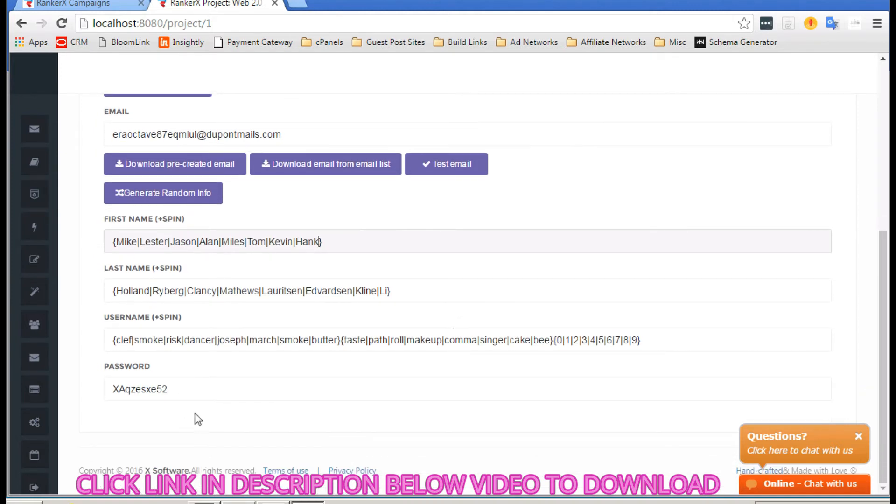
pyautogui.scroll(6, 196, 414)
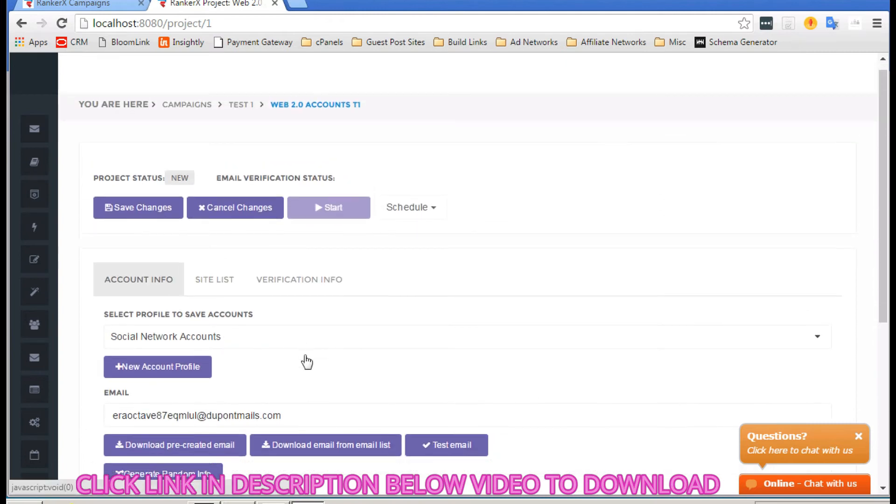
pyautogui.scroll(-1, 307, 362)
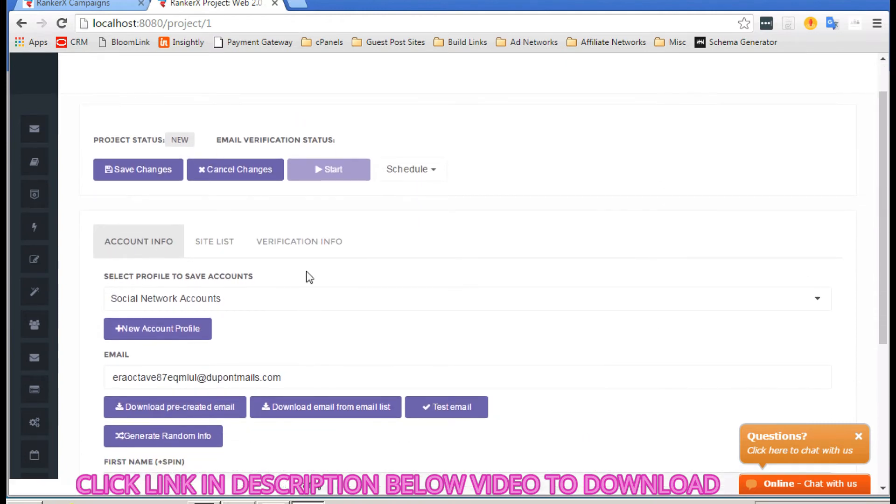
# Step: In Verification Info, choose the Custom Email reset mail preset with POP3 server type
pyautogui.click(310, 243)
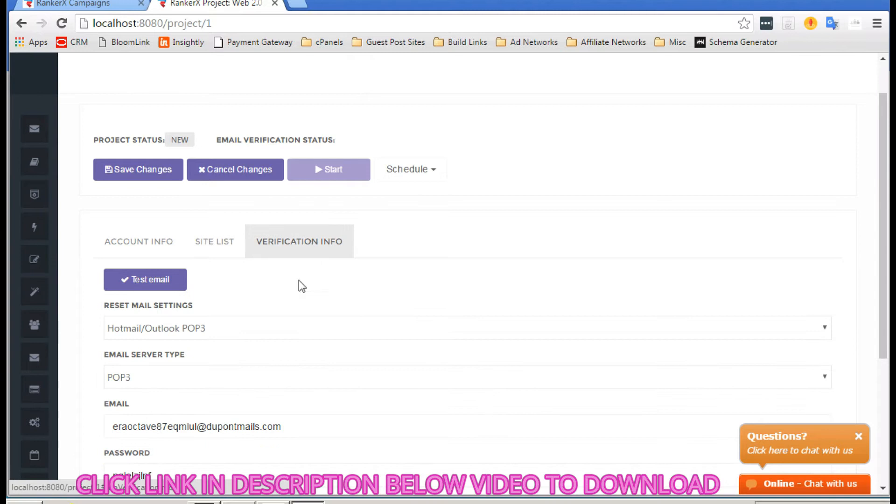
pyautogui.scroll(-3, 272, 332)
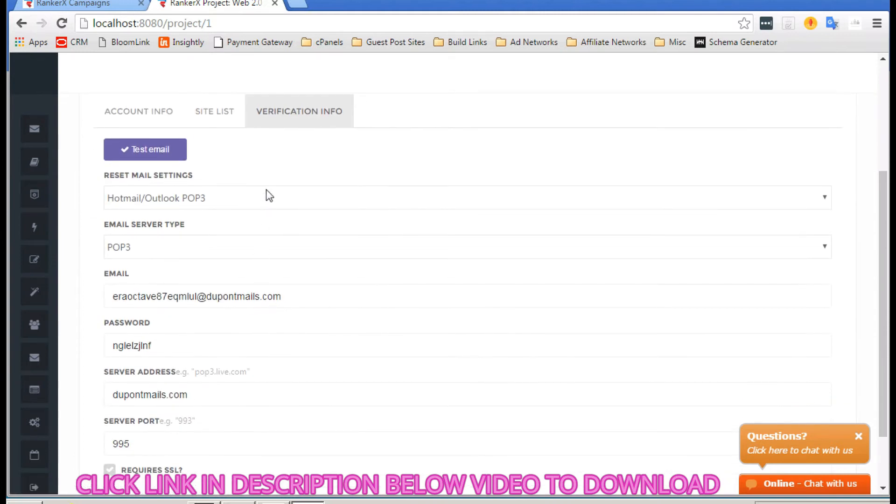
pyautogui.click(272, 205)
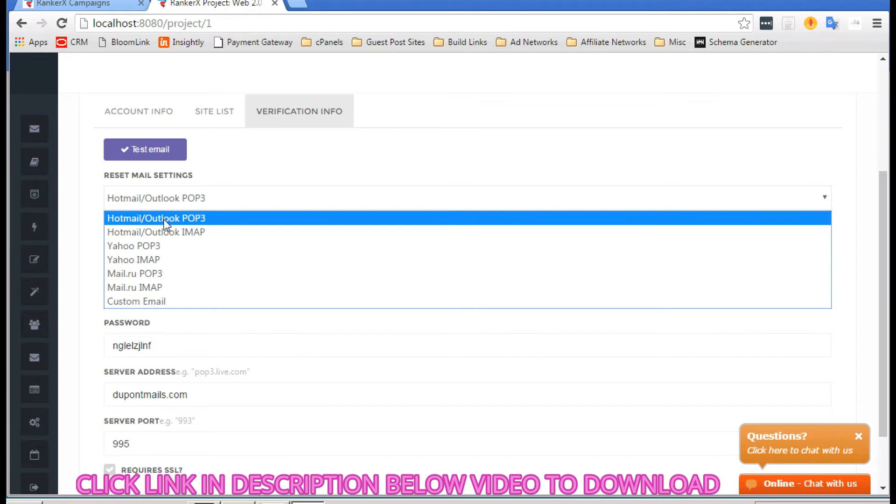
pyautogui.click(130, 302)
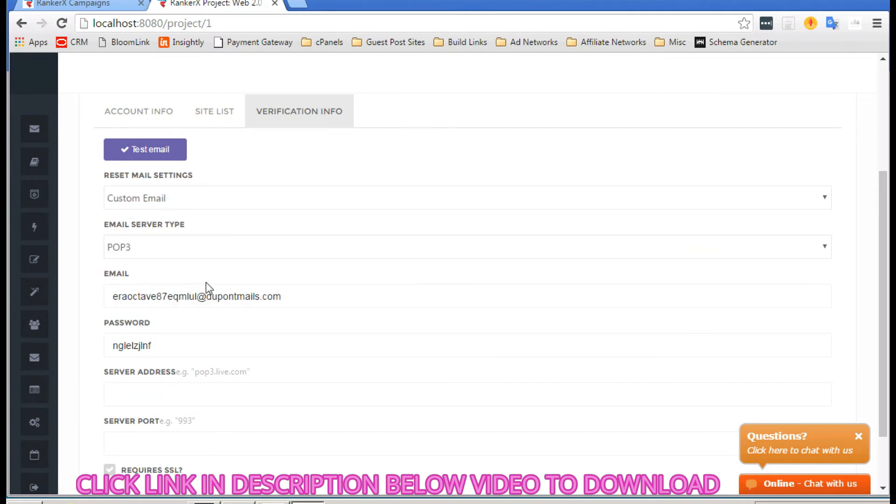
pyautogui.click(168, 252)
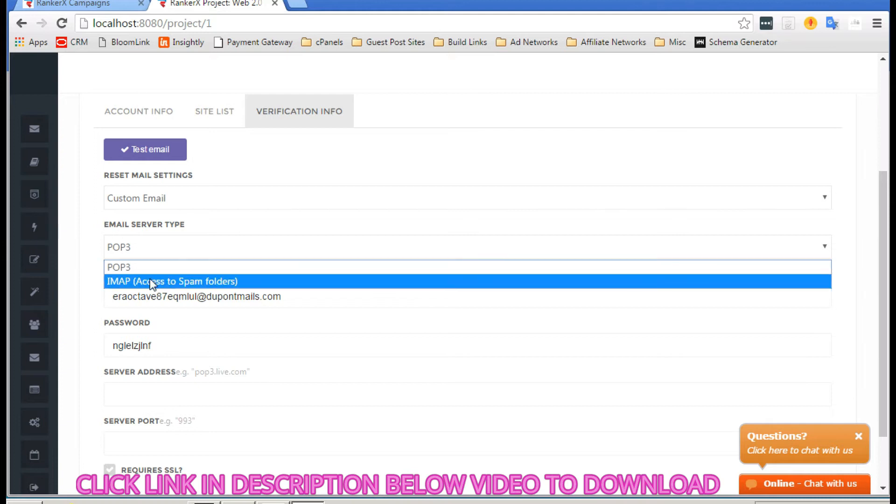
pyautogui.click(175, 223)
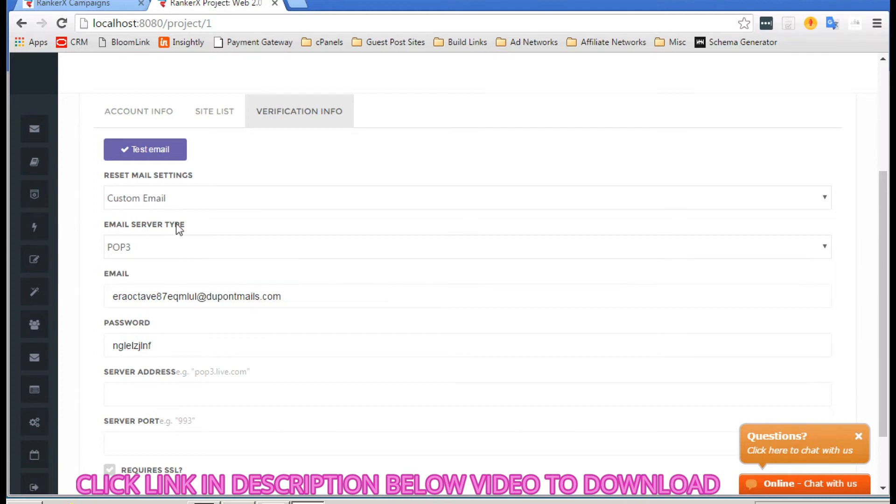
pyautogui.scroll(-1, 175, 223)
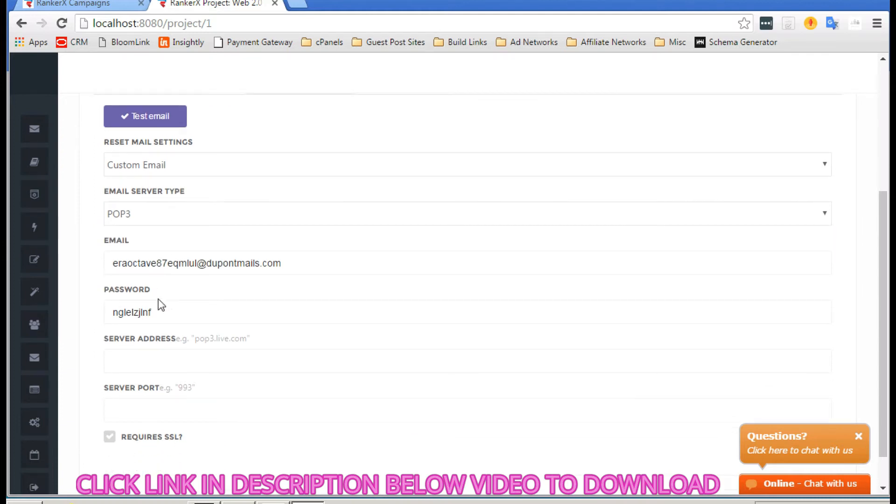
pyautogui.scroll(-1, 156, 307)
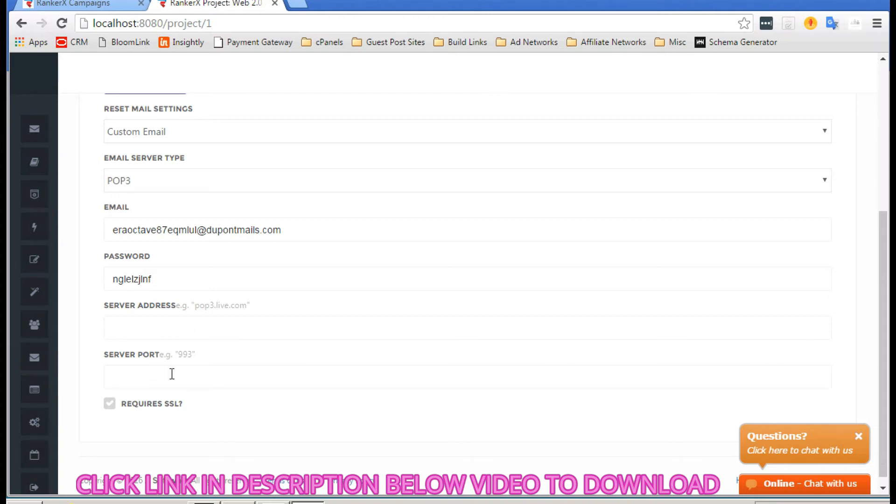
pyautogui.scroll(3, 172, 373)
pyautogui.scroll(-1, 172, 373)
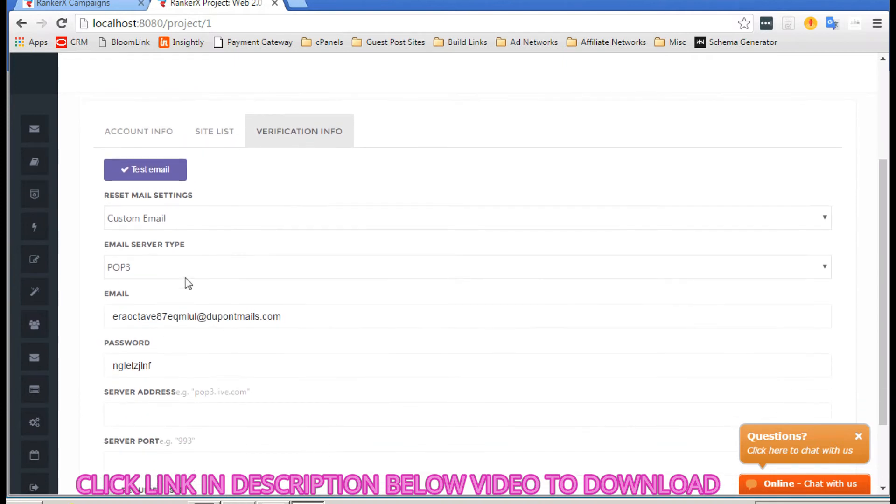
pyautogui.scroll(-2, 178, 280)
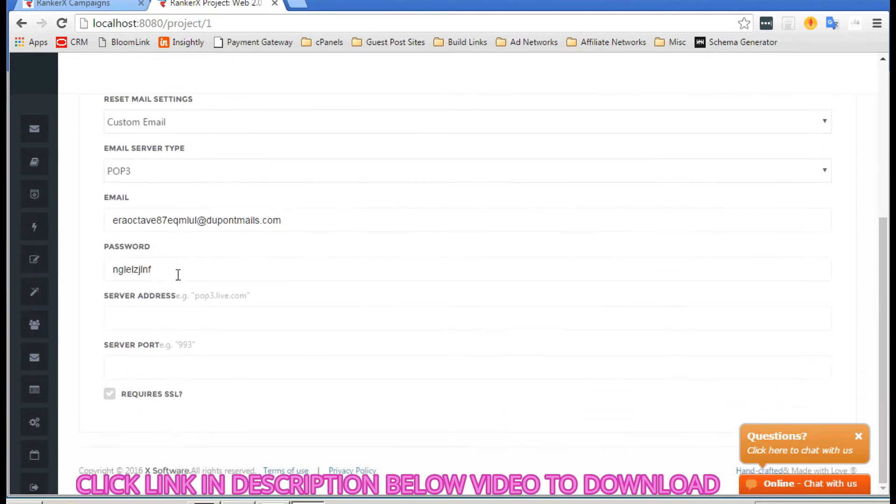
pyautogui.scroll(3, 176, 275)
# Step: Switch the preset to Hotmail/Outlook POP3, test the email login, and dismiss the failure message
pyautogui.click(167, 253)
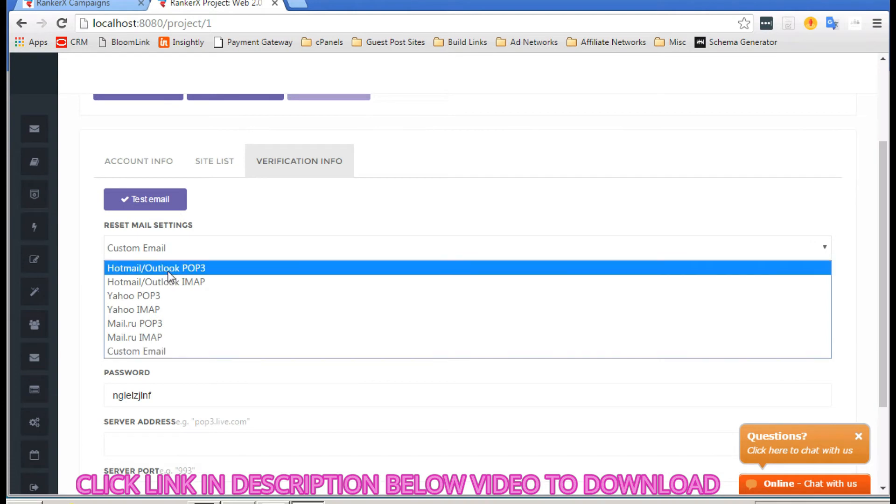
pyautogui.click(168, 270)
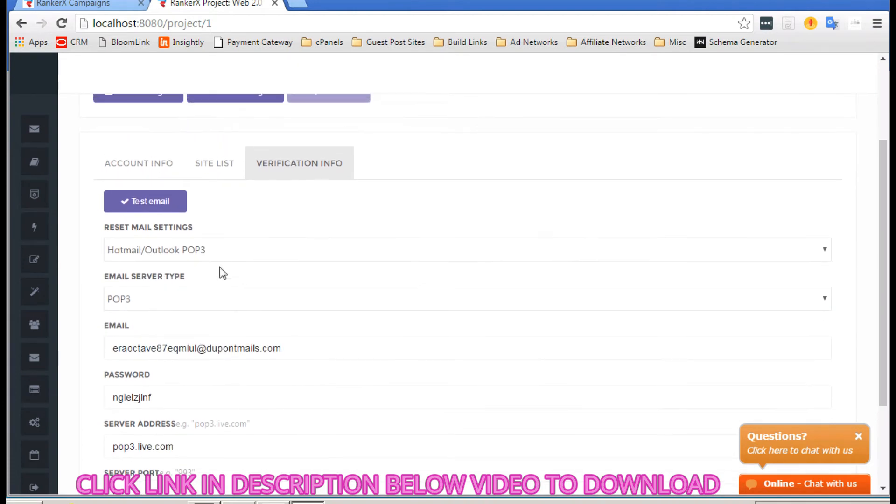
pyautogui.click(166, 202)
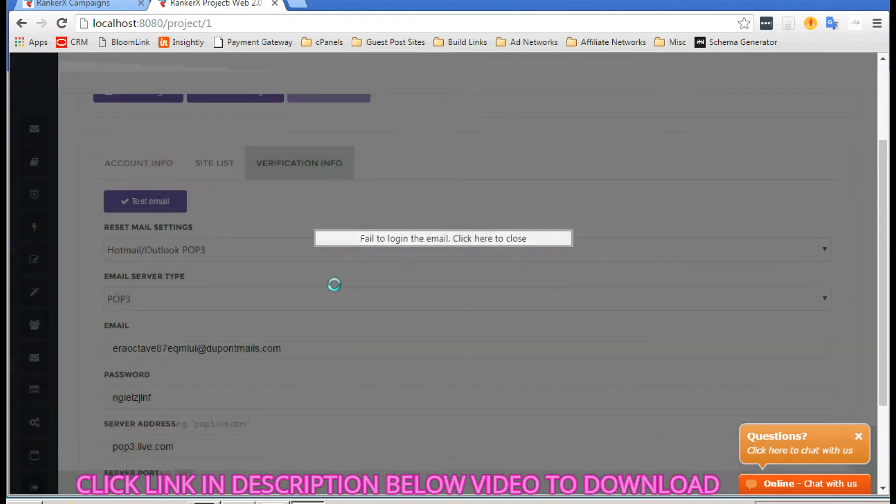
pyautogui.click(334, 284)
pyautogui.scroll(1, 255, 258)
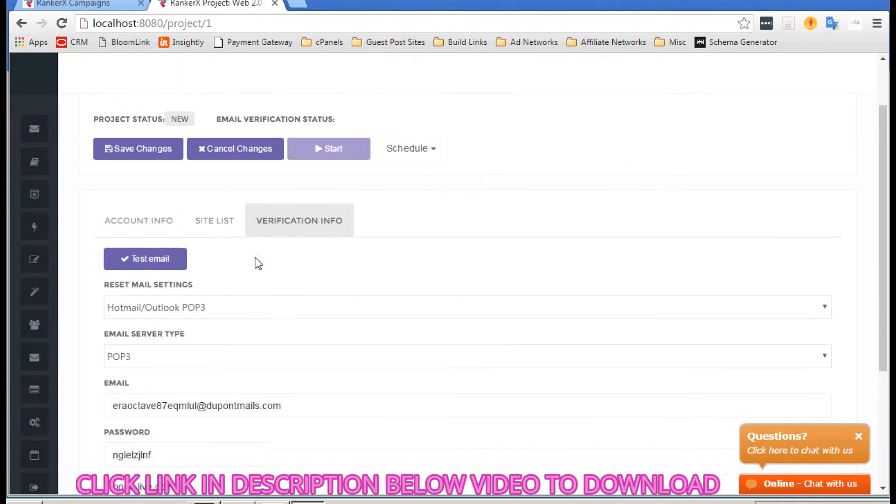
# Step: Fetch a new pre-created email for the accounts, confirm its login succeeds, and close the success notice
pyautogui.click(150, 223)
pyautogui.scroll(-2, 233, 336)
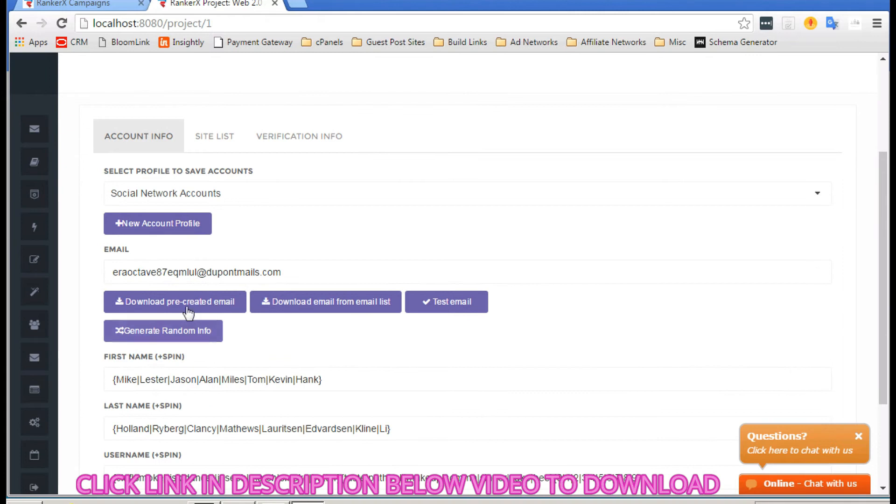
pyautogui.click(190, 308)
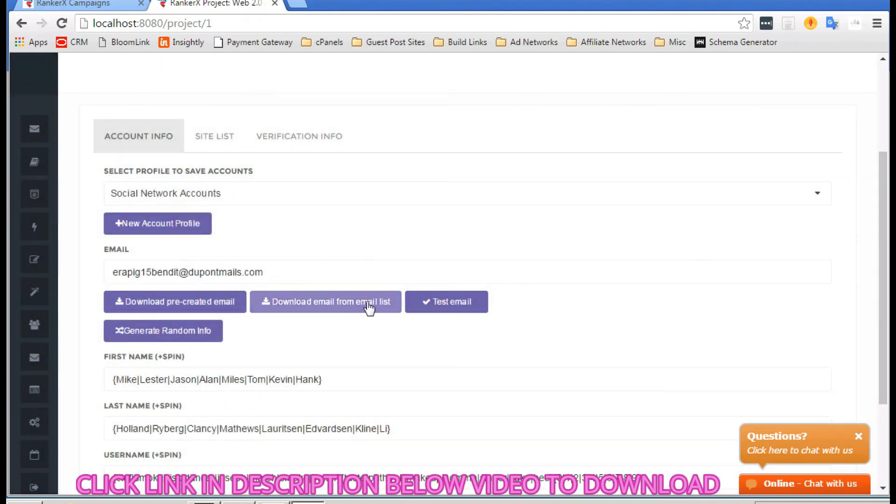
pyautogui.click(447, 304)
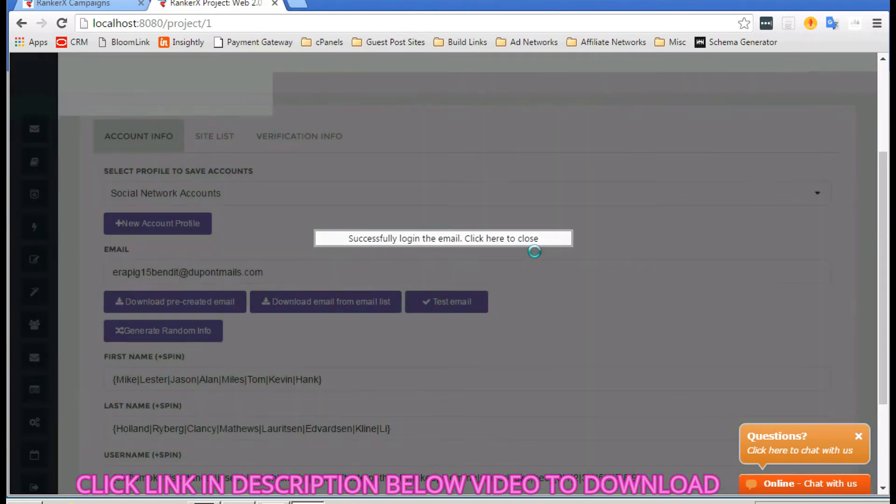
pyautogui.click(534, 237)
pyautogui.scroll(1, 267, 210)
# Step: Review the 69 checked sites in the site list and save the project changes
pyautogui.click(208, 186)
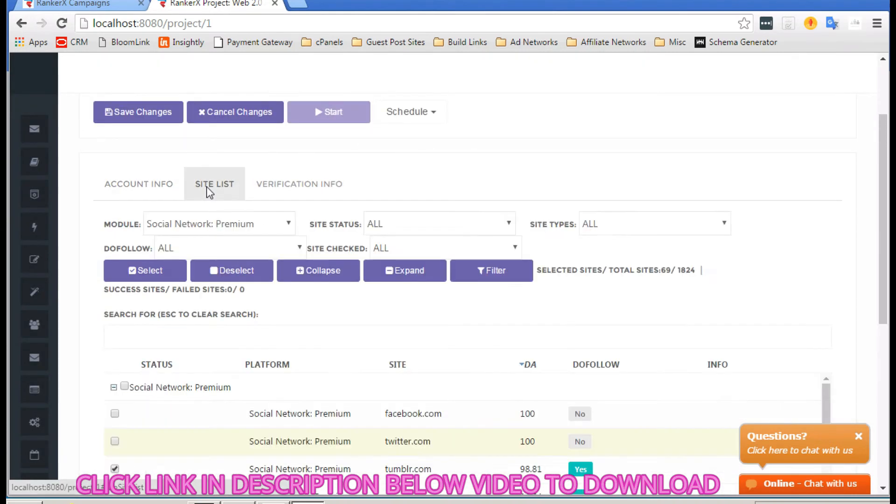
pyautogui.scroll(1, 128, 205)
pyautogui.scroll(-4, 128, 207)
pyautogui.scroll(4, 128, 207)
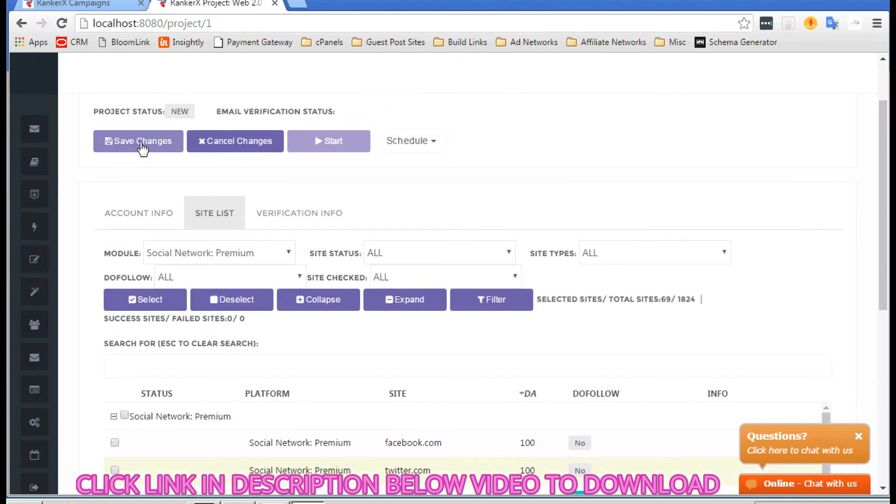
pyautogui.click(140, 142)
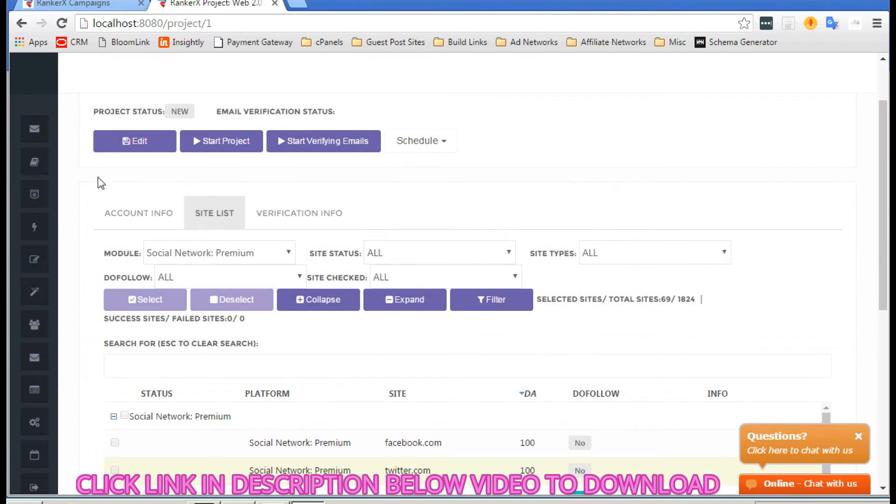
pyautogui.scroll(-2, 97, 181)
pyautogui.scroll(-6, 98, 182)
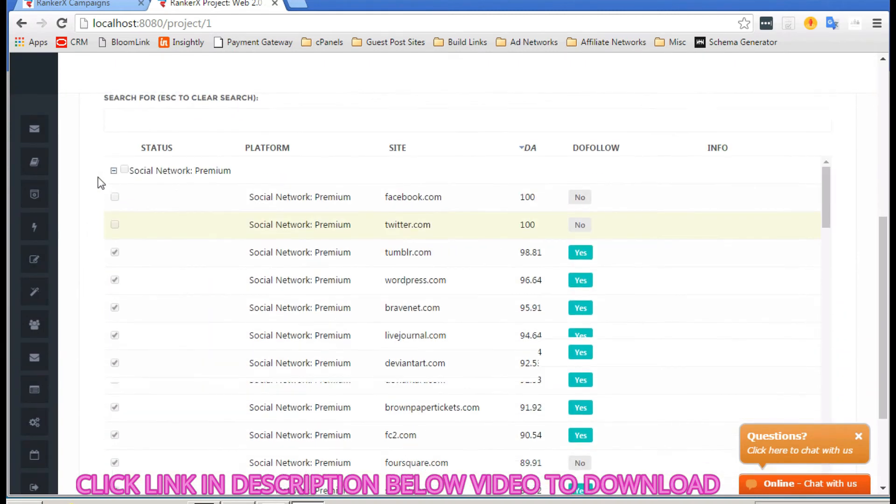
pyautogui.scroll(5, 98, 182)
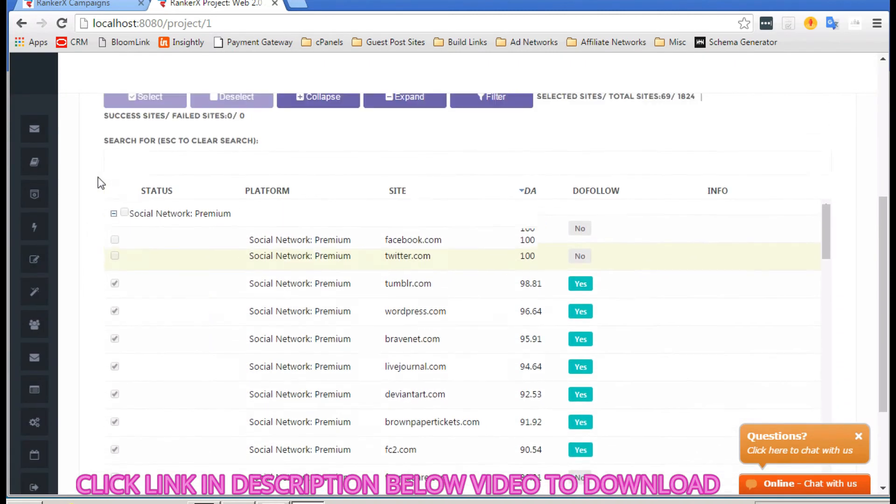
pyautogui.scroll(-4, 292, 287)
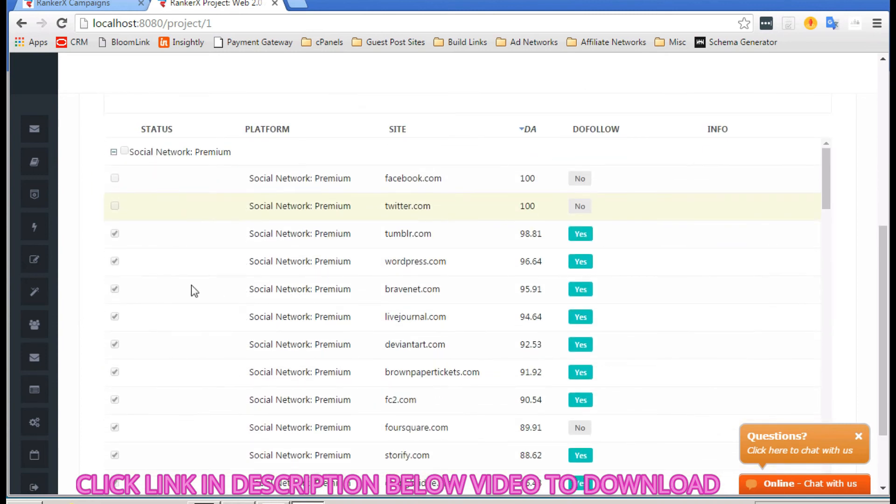
pyautogui.scroll(7, 191, 287)
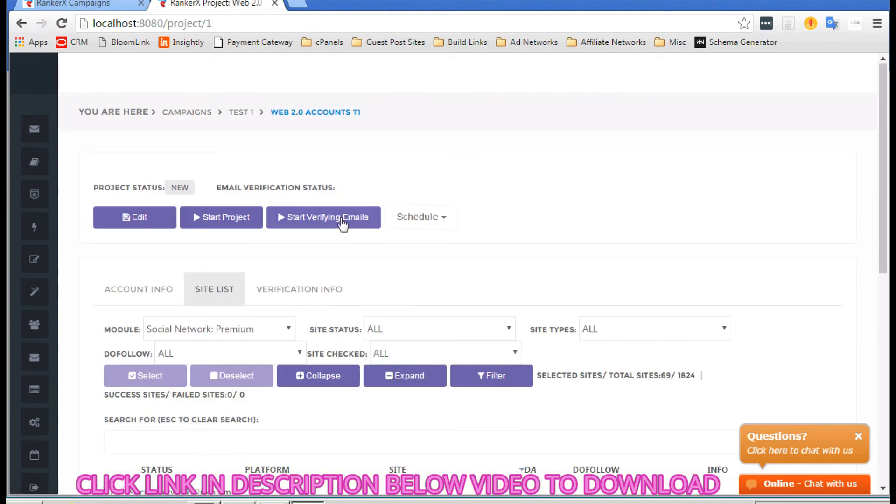
pyautogui.click(446, 219)
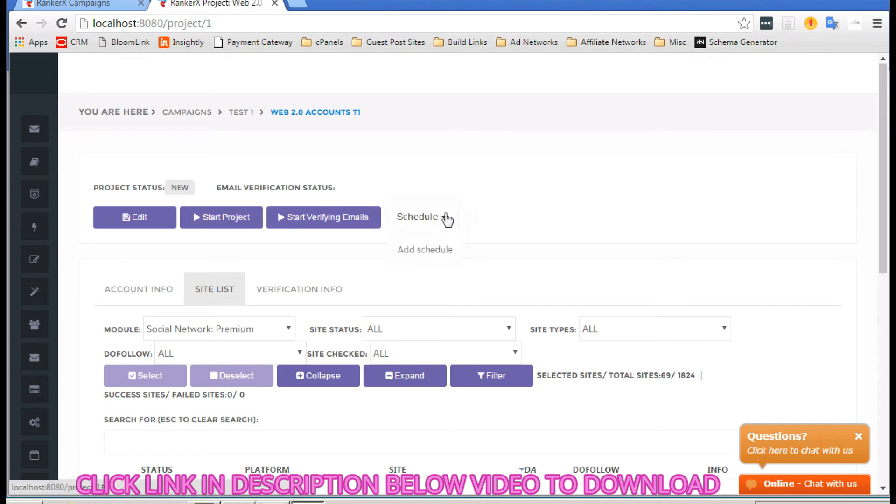
pyautogui.click(428, 255)
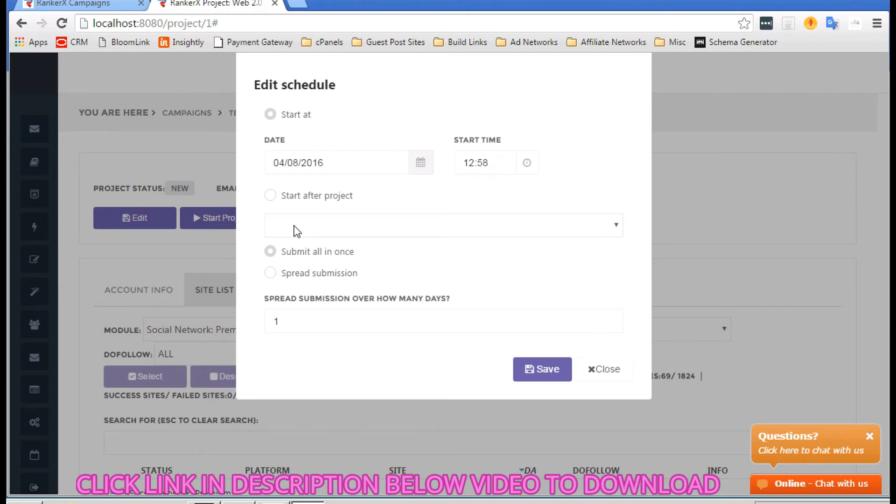
pyautogui.click(271, 196)
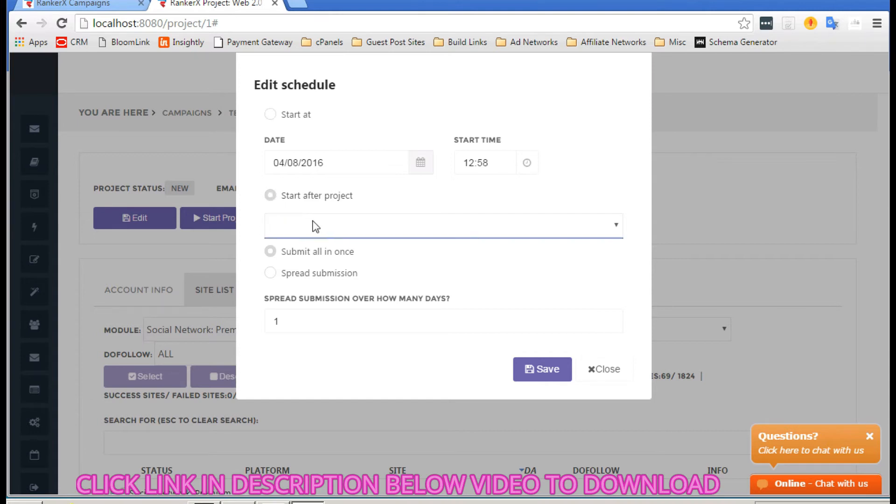
pyautogui.click(271, 114)
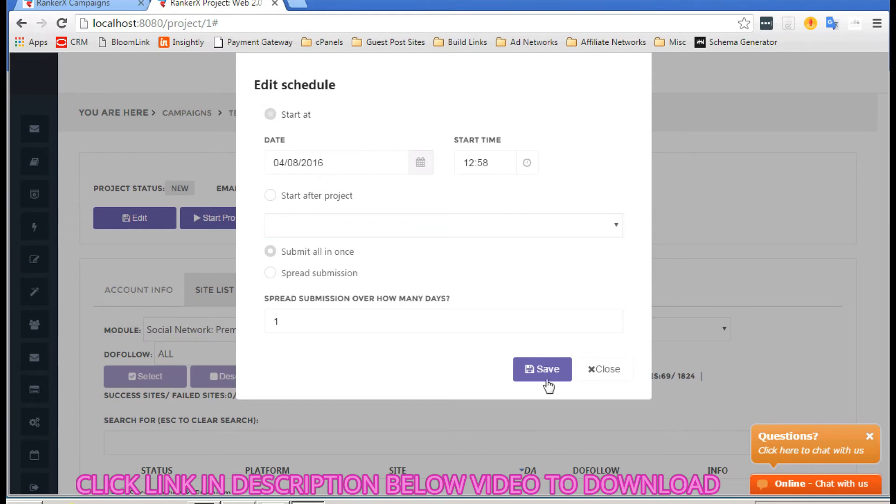
pyautogui.click(595, 370)
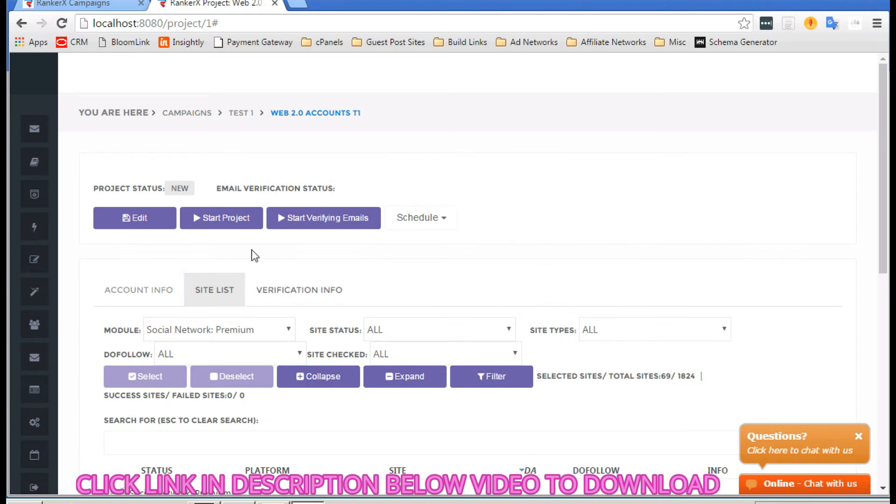
# Step: Start the Web 2.0 project and watch the site list's account-creation statuses
pyautogui.click(200, 215)
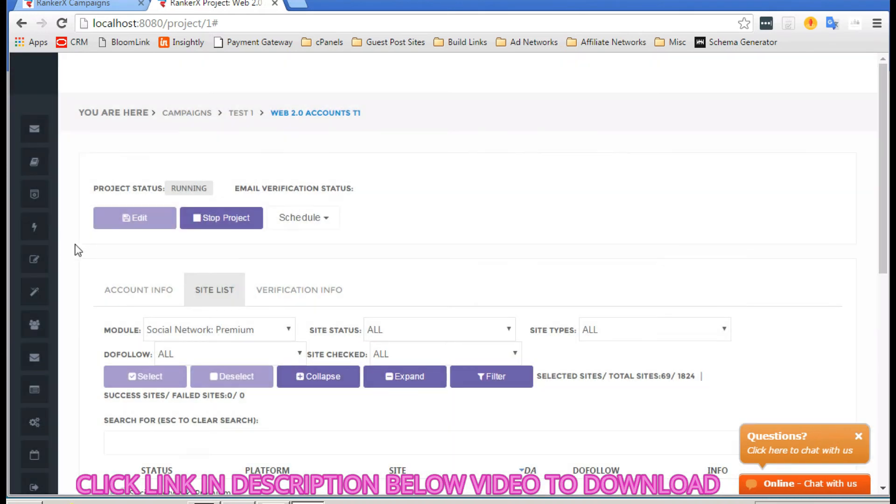
pyautogui.scroll(-10, 77, 250)
pyautogui.scroll(-2, 286, 245)
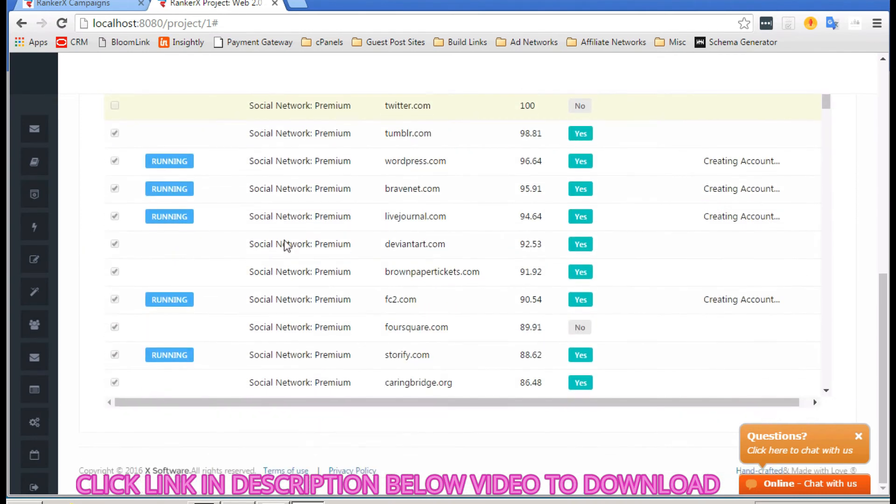
pyautogui.scroll(4, 316, 237)
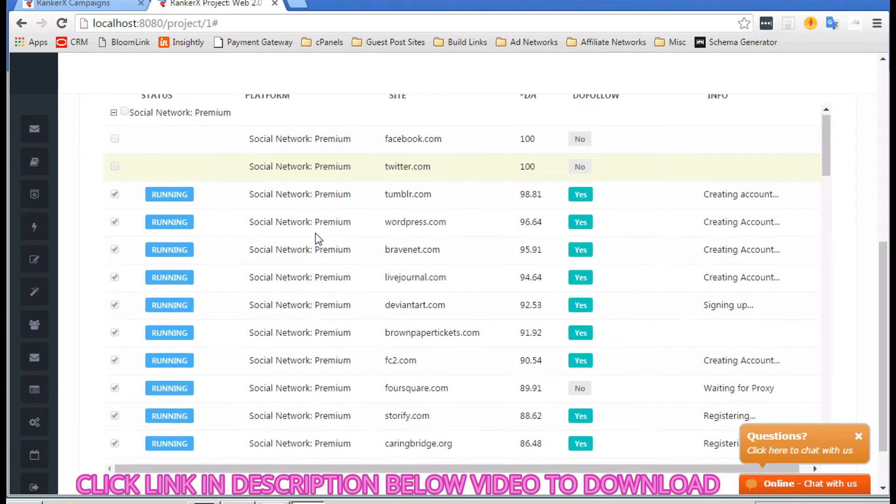
pyautogui.scroll(-1, 315, 237)
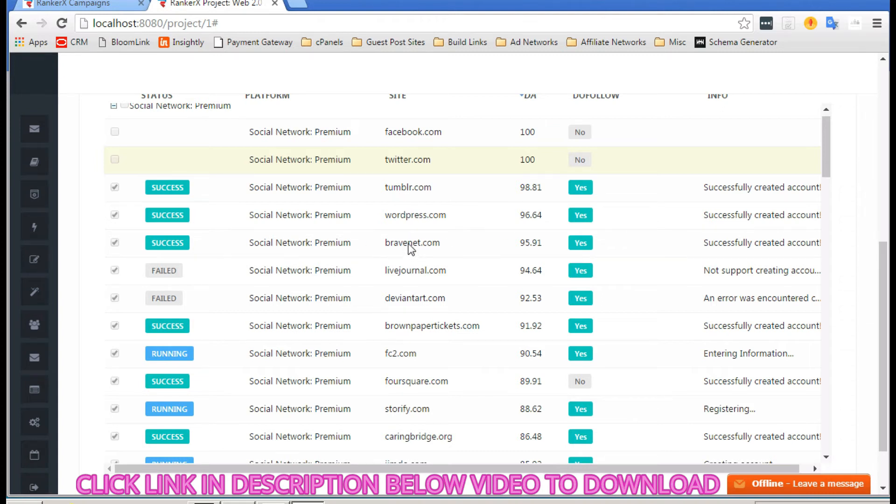
pyautogui.scroll(-3, 413, 247)
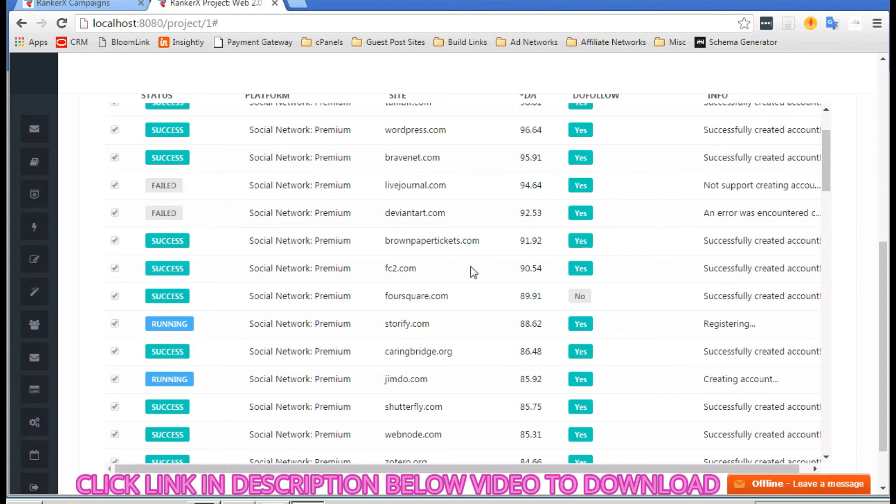
pyautogui.scroll(-6, 471, 268)
pyautogui.scroll(-5, 470, 266)
pyautogui.scroll(-3, 470, 266)
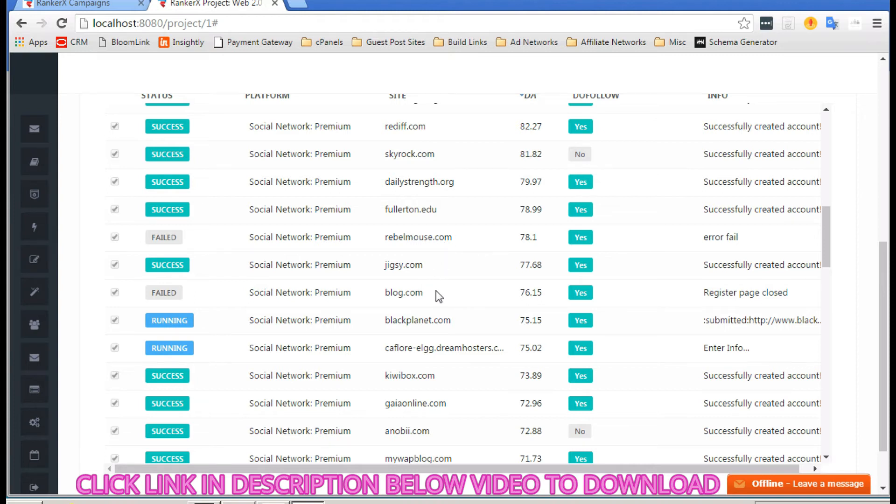
pyautogui.scroll(-3, 438, 291)
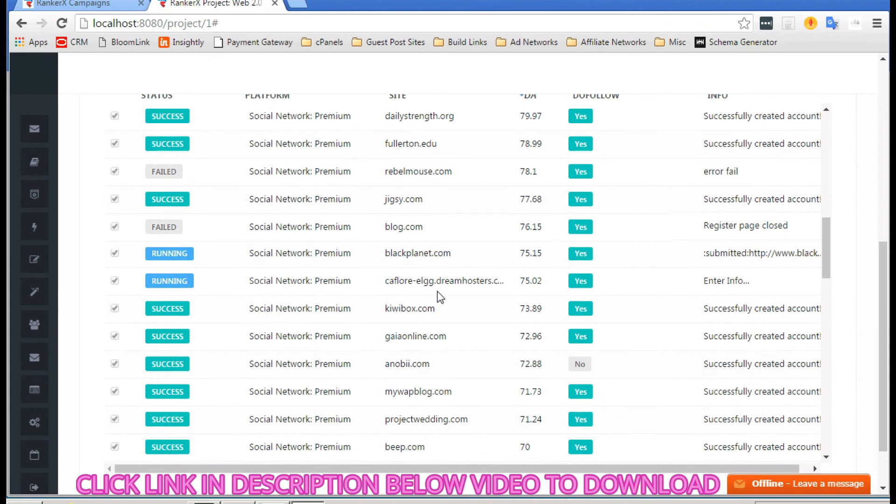
pyautogui.scroll(-5, 438, 292)
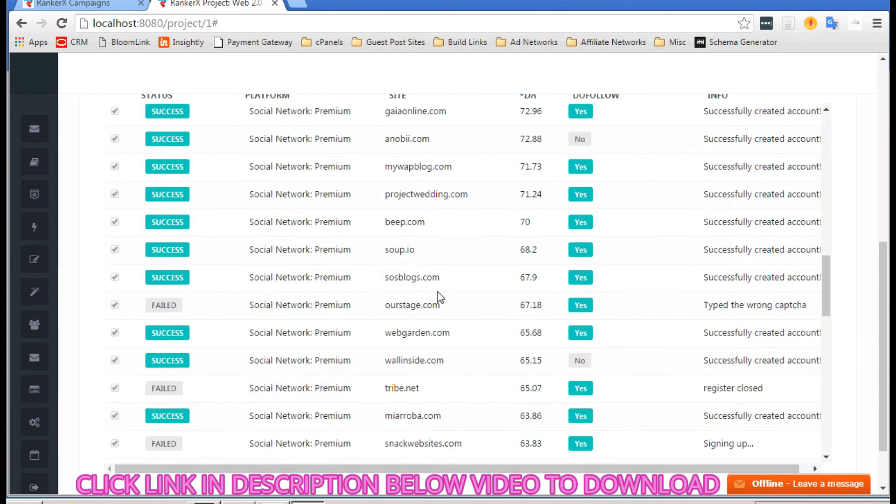
pyautogui.scroll(-1, 433, 287)
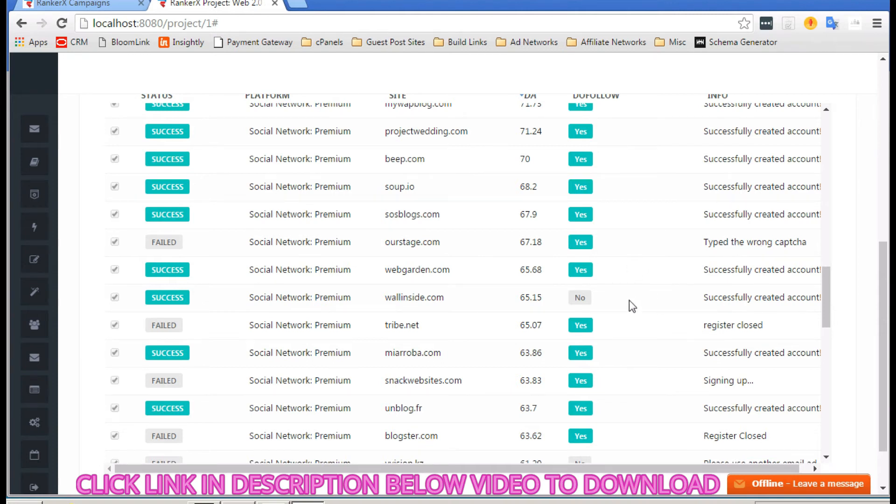
pyautogui.scroll(-2, 464, 310)
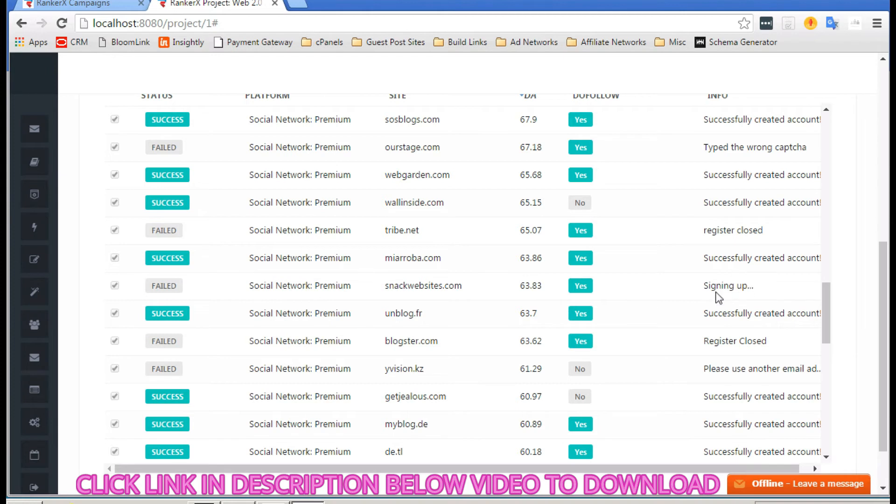
pyautogui.scroll(-3, 676, 236)
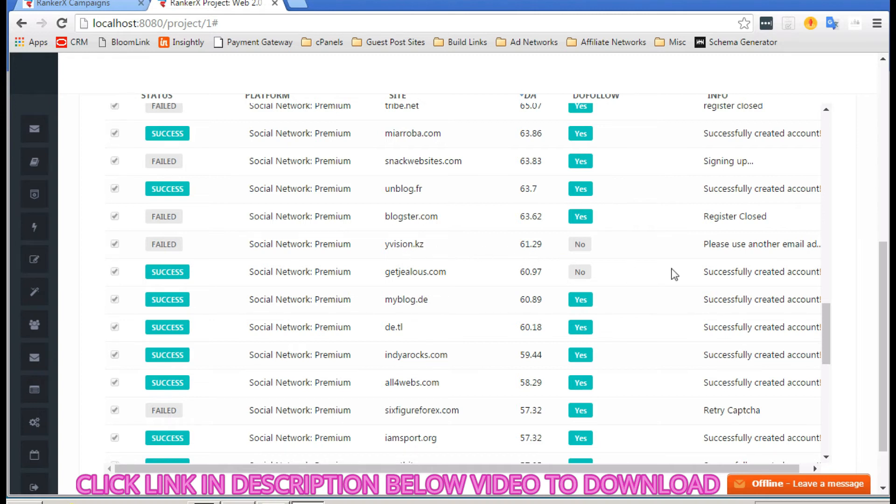
pyautogui.click(815, 467)
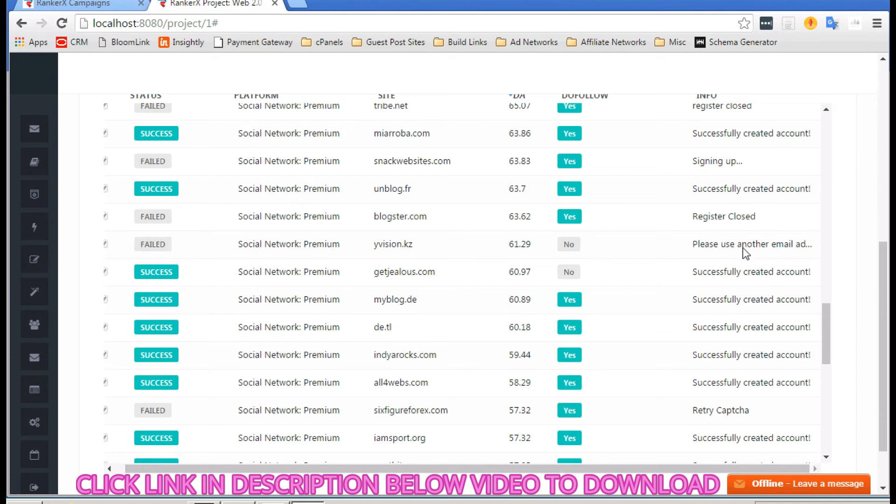
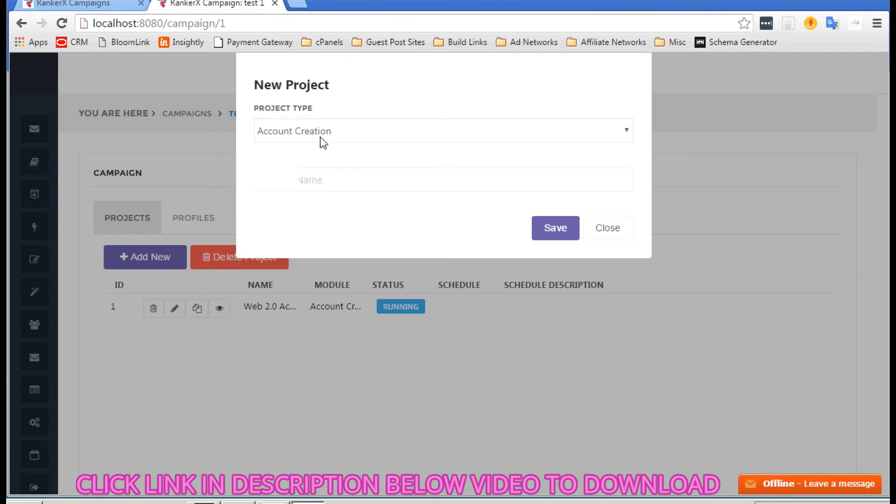
# Step: Create a project named SN1 with Social Network as its project type and save it
pyautogui.click(309, 159)
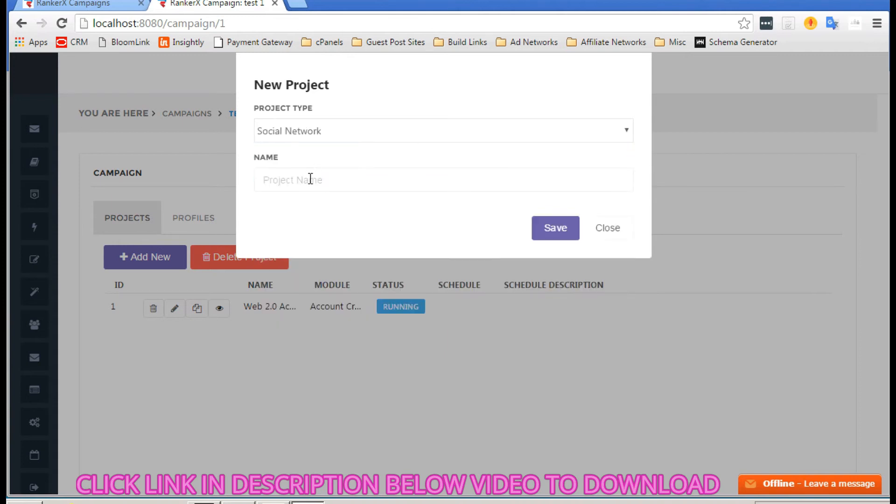
pyautogui.click(310, 179)
pyautogui.click(320, 134)
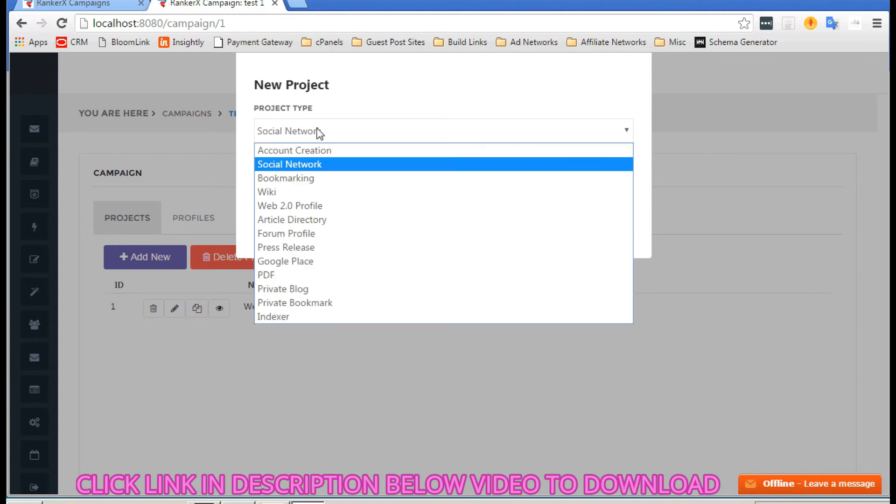
pyautogui.click(307, 165)
pyautogui.click(304, 178)
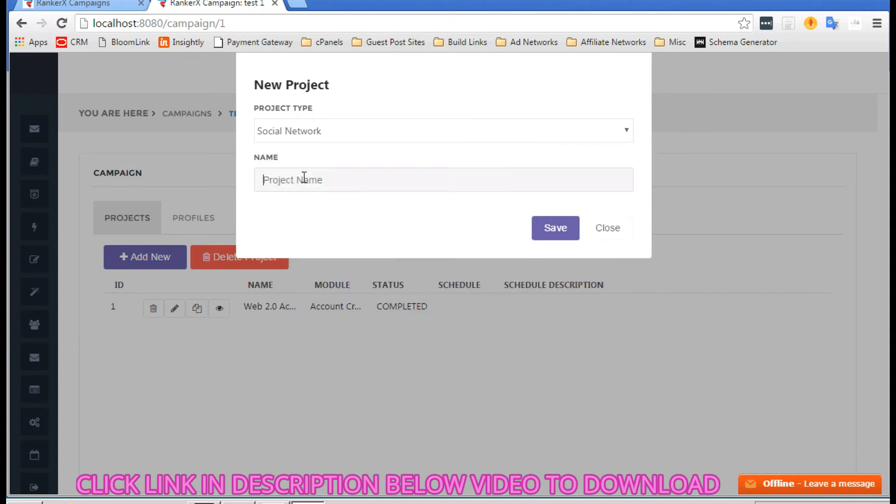
pyautogui.write('SN1')
pyautogui.click(554, 229)
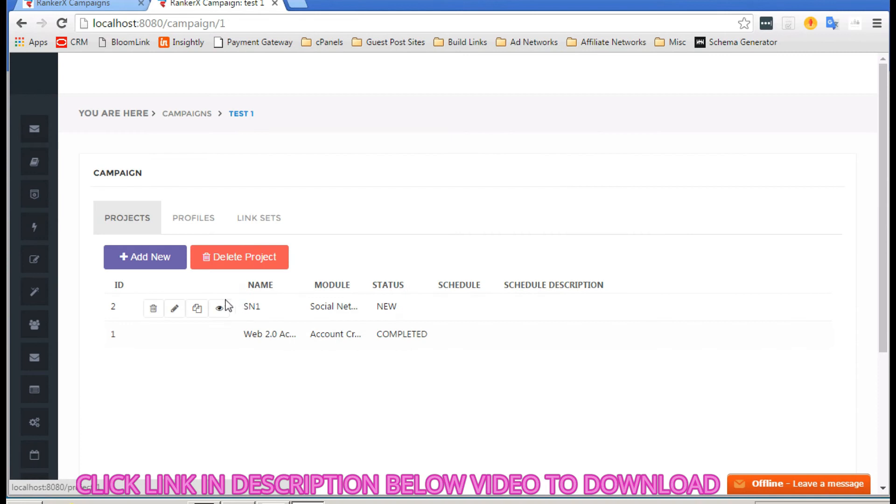
# Step: Open the SN1 project's details, leaving the site module on All Sites
pyautogui.click(215, 309)
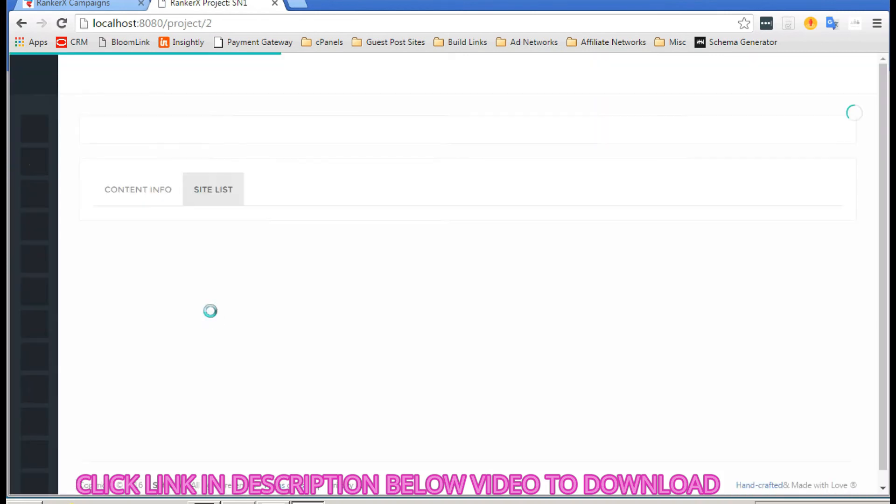
pyautogui.scroll(-3, 231, 262)
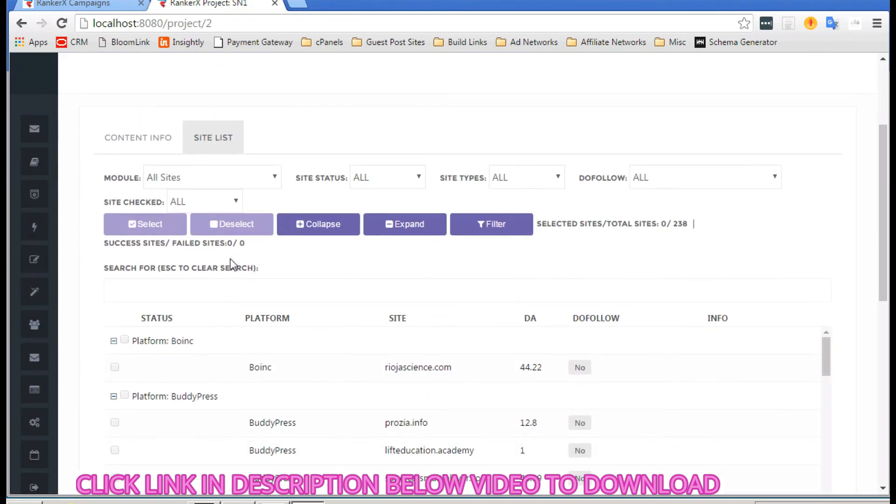
pyautogui.scroll(-1, 231, 259)
pyautogui.scroll(2, 231, 259)
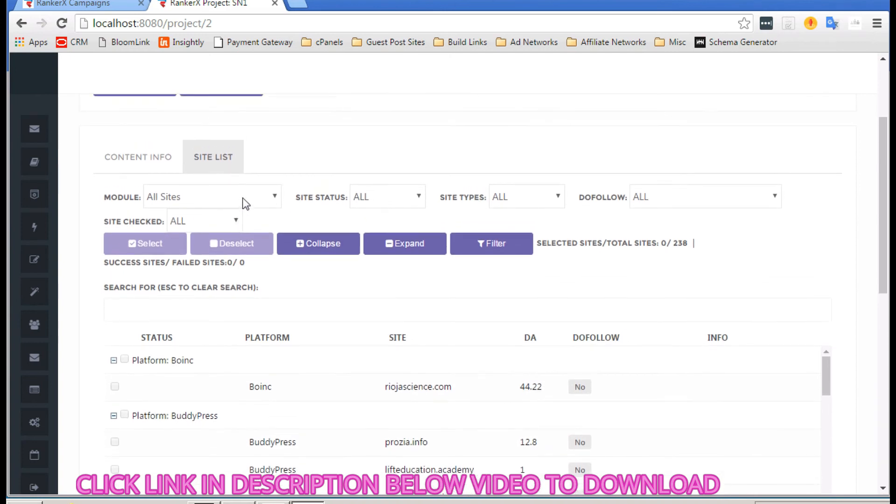
pyautogui.click(249, 194)
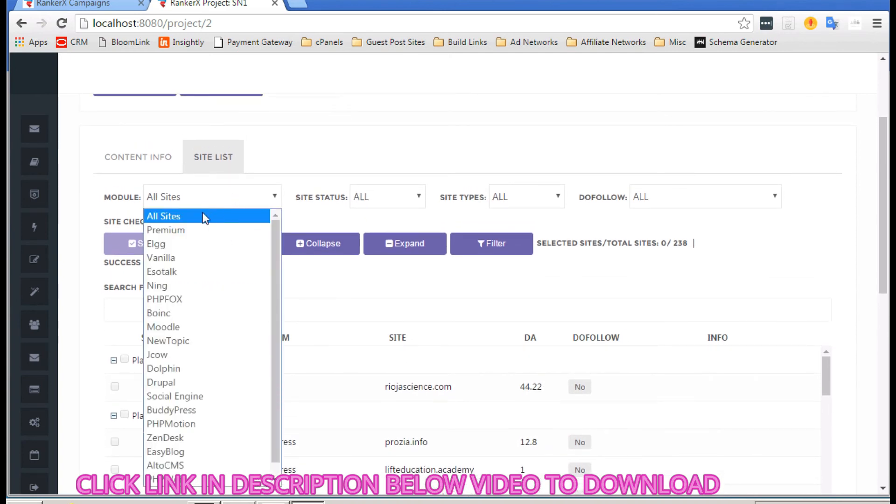
pyautogui.click(220, 211)
pyautogui.scroll(1, 140, 183)
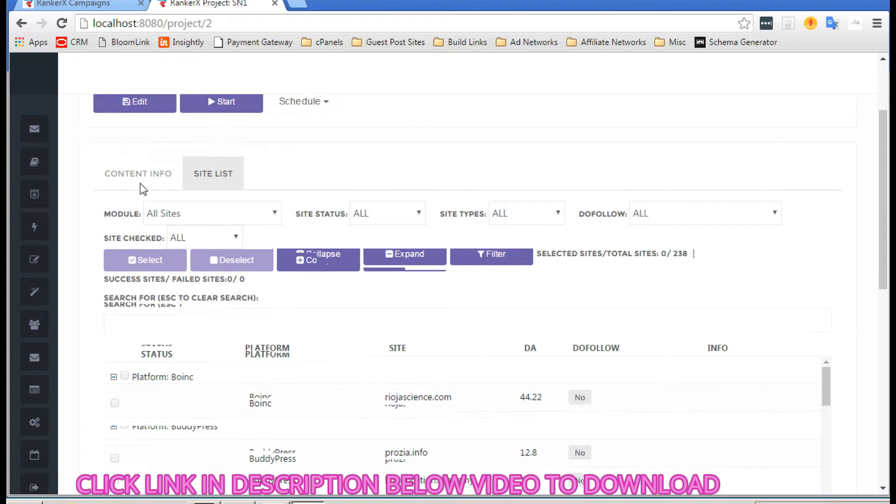
# Step: Put SN1 into edit mode, select all 238 sites, then clear the selection
pyautogui.click(147, 145)
pyautogui.scroll(-1, 140, 220)
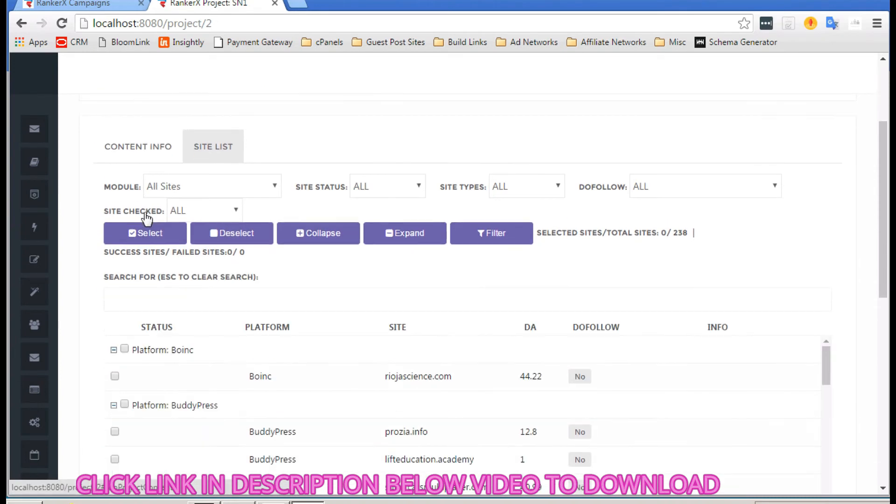
pyautogui.click(147, 233)
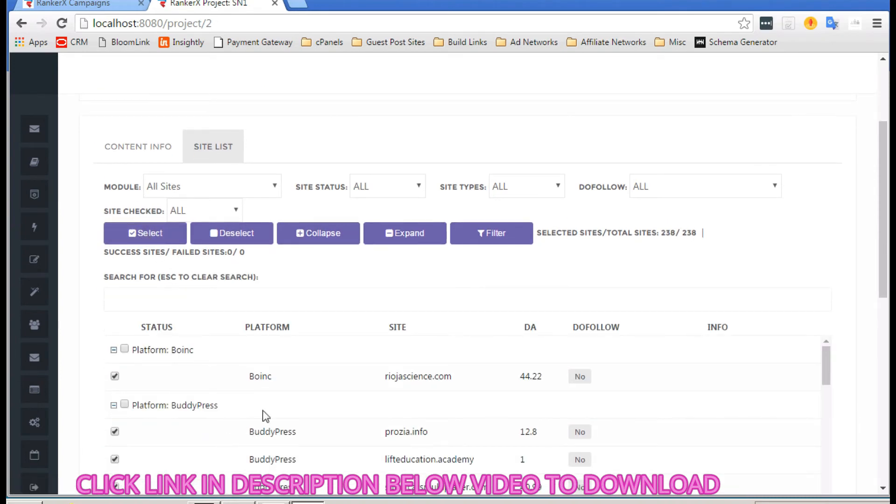
pyautogui.scroll(-4, 321, 388)
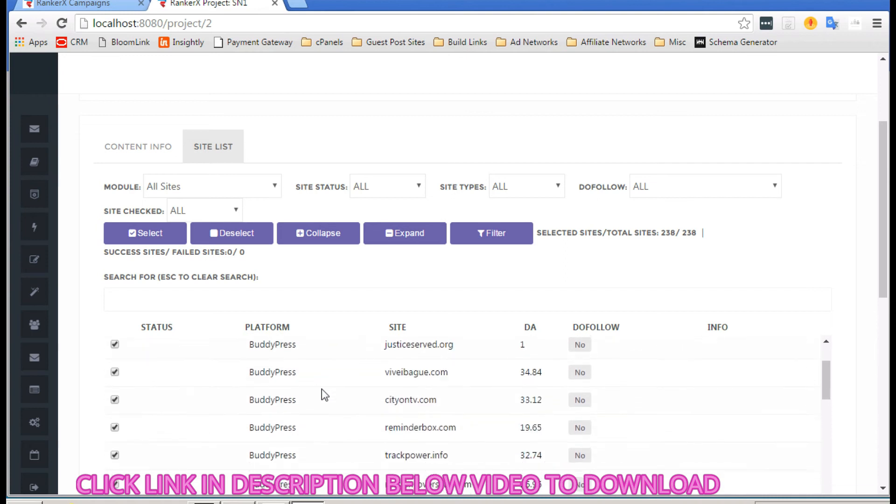
pyautogui.scroll(-1, 321, 388)
pyautogui.scroll(5, 323, 405)
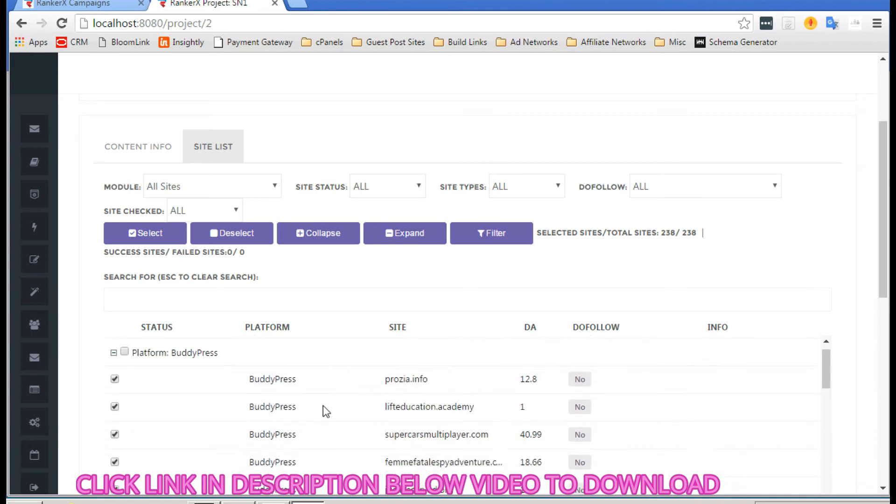
pyautogui.scroll(1, 117, 147)
pyautogui.click(228, 281)
# Step: Select the 71 Premium-module sites and filter the list to show only them
pyautogui.click(243, 237)
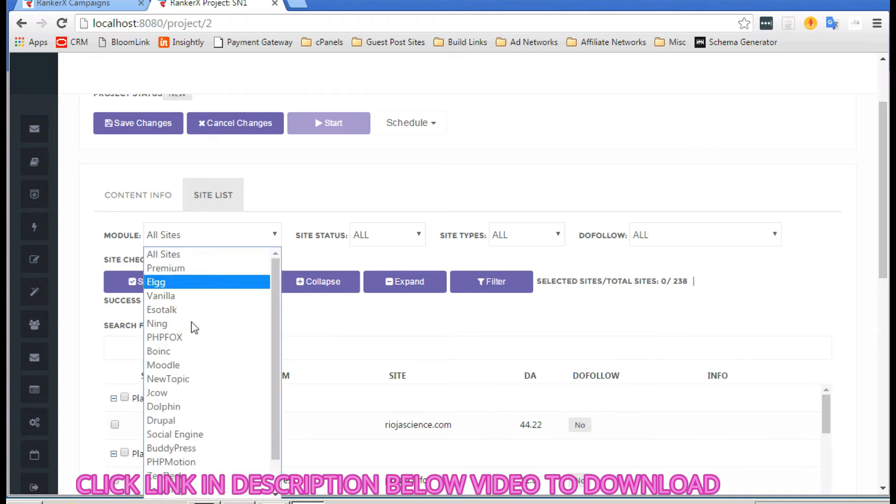
pyautogui.click(192, 269)
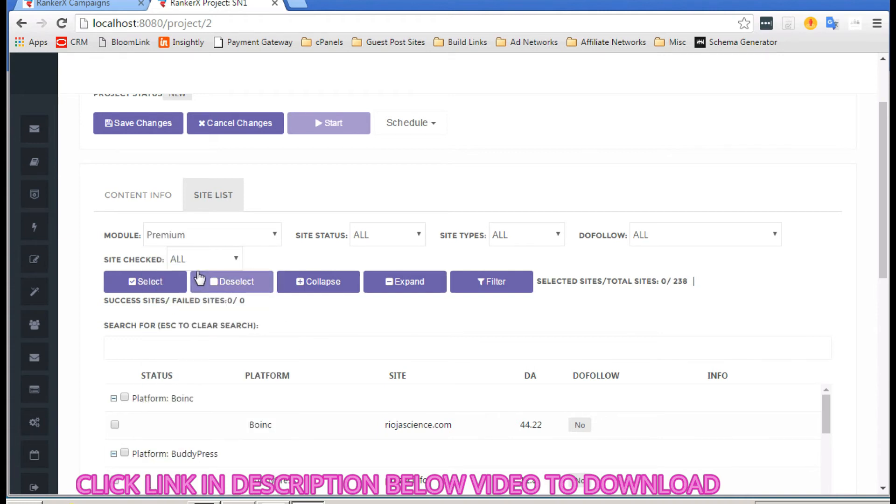
pyautogui.click(138, 284)
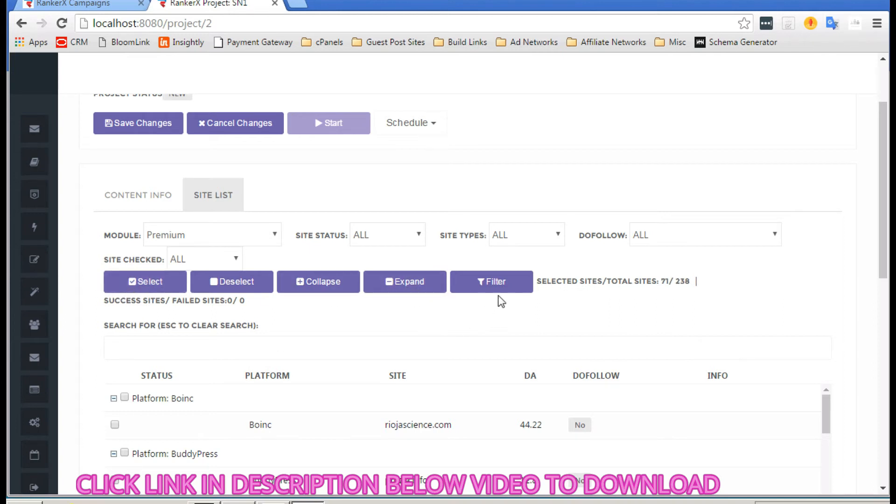
pyautogui.click(508, 288)
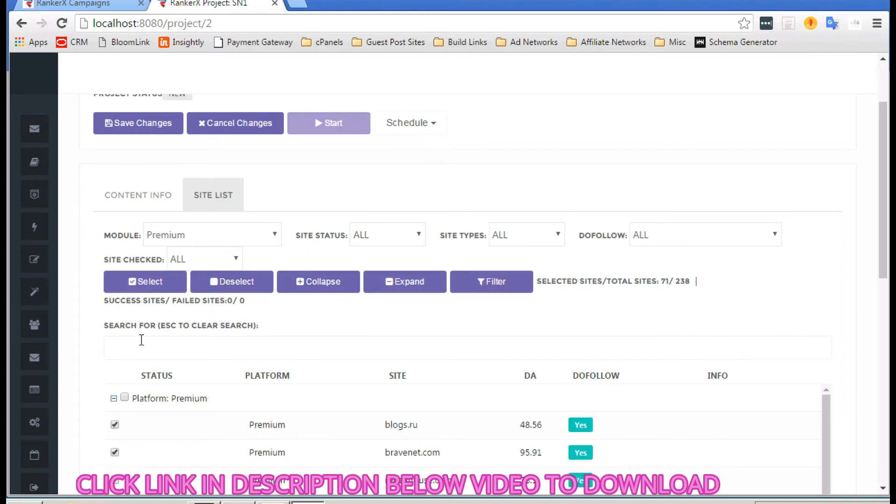
pyautogui.scroll(-5, 74, 317)
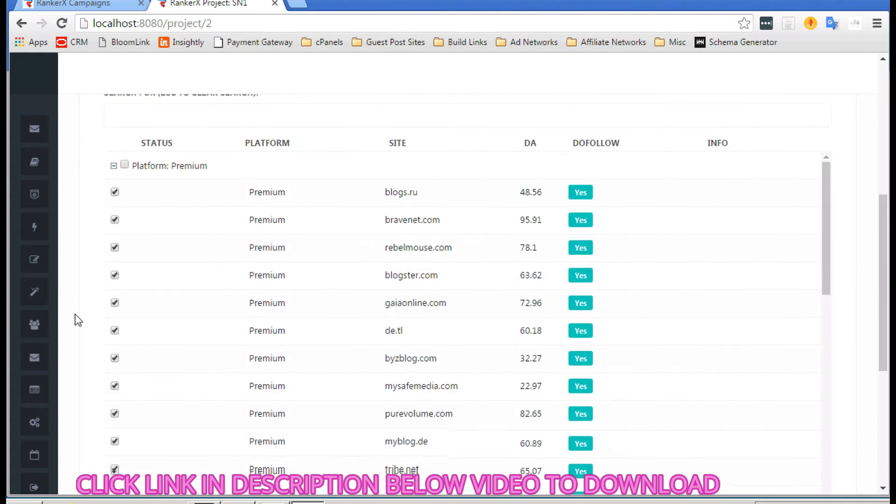
pyautogui.scroll(-4, 346, 310)
pyautogui.scroll(9, 345, 310)
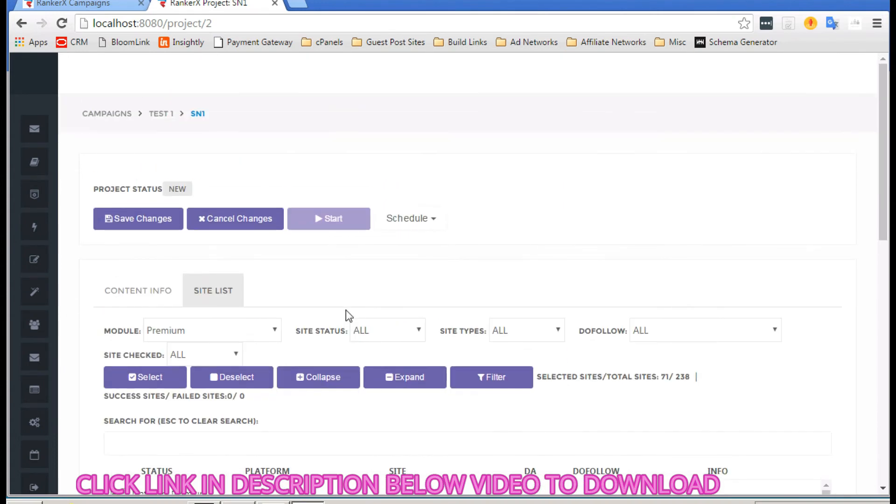
pyautogui.click(132, 294)
# Step: Use Social Network Accounts as the SN1 project's account profile
pyautogui.scroll(-1, 233, 335)
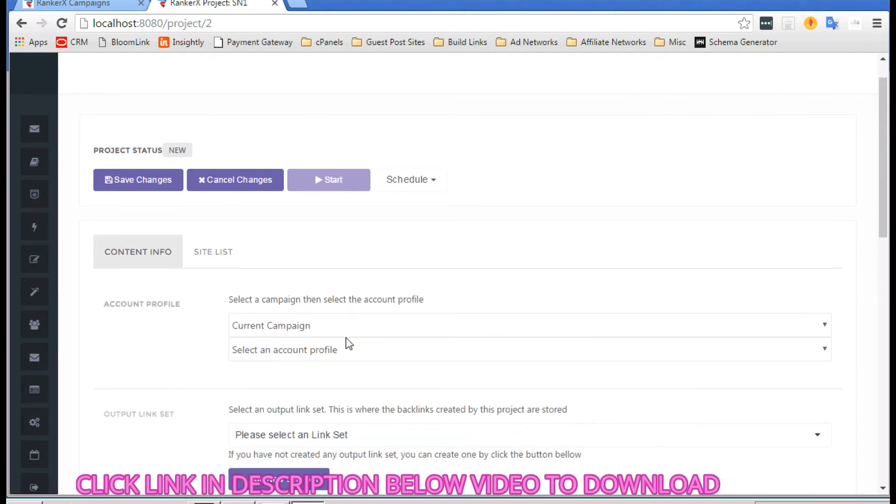
pyautogui.click(343, 351)
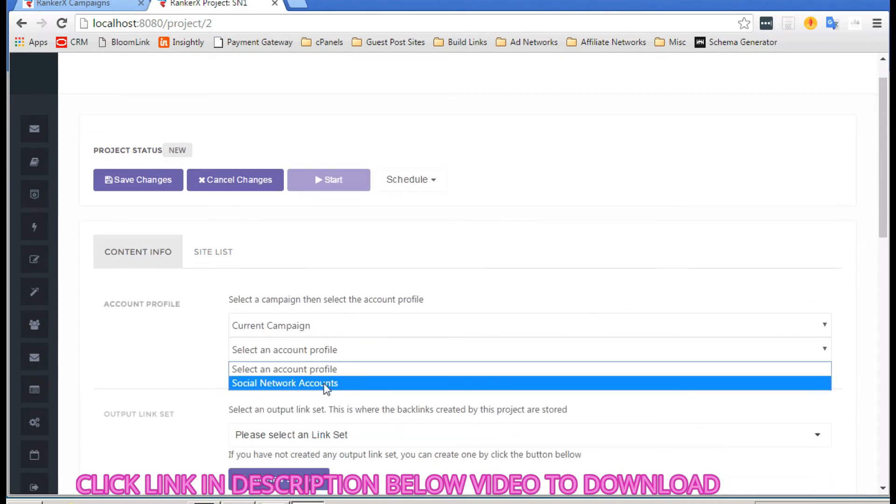
pyautogui.click(162, 328)
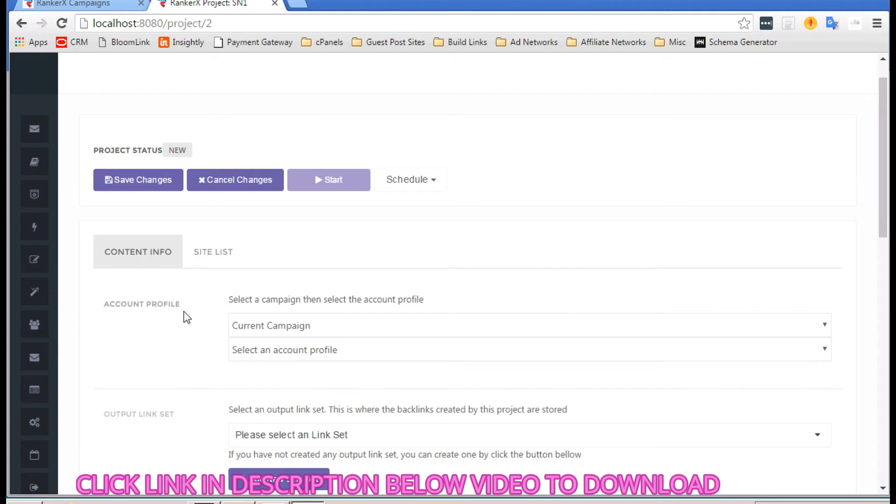
pyautogui.click(310, 353)
pyautogui.click(314, 385)
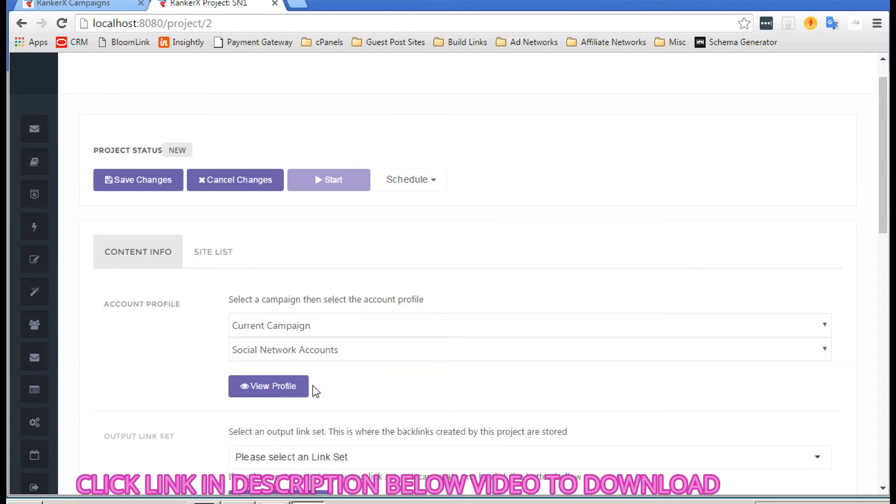
pyautogui.scroll(-2, 316, 391)
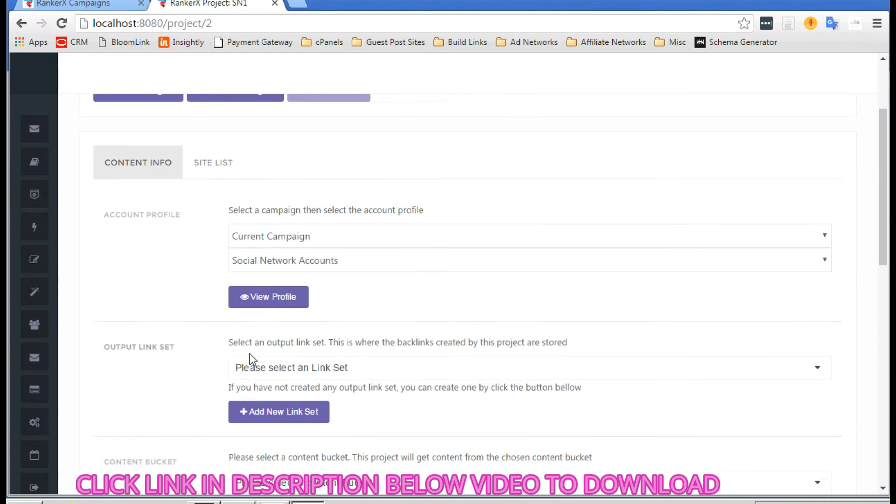
pyautogui.scroll(-1, 251, 360)
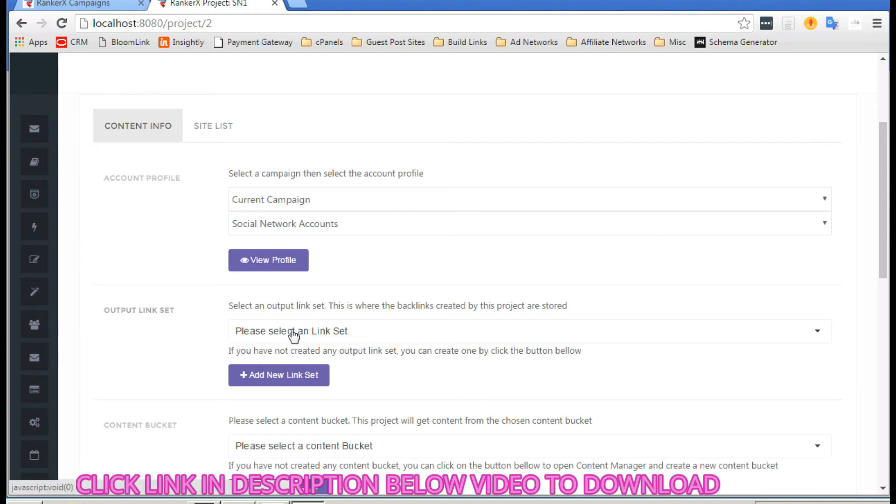
# Step: Create an output link set named 'SN1 - Output' and assign it to the project
pyautogui.click(256, 374)
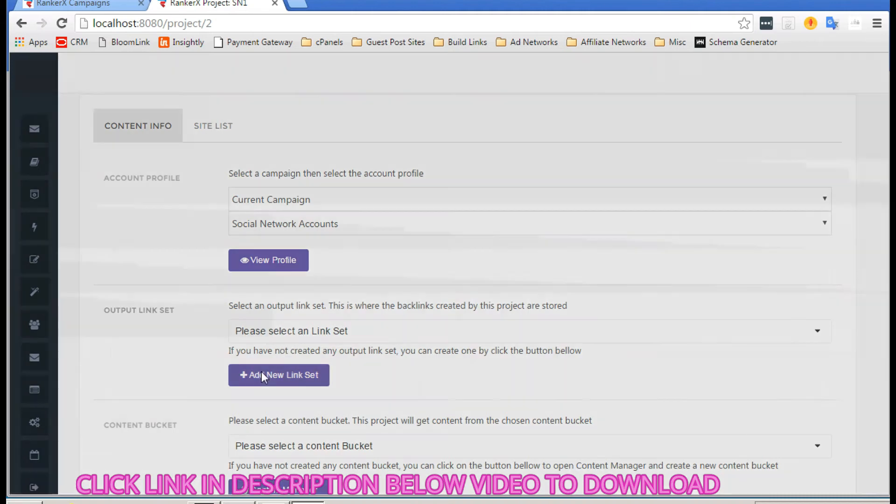
pyautogui.click(359, 136)
pyautogui.write('SN')
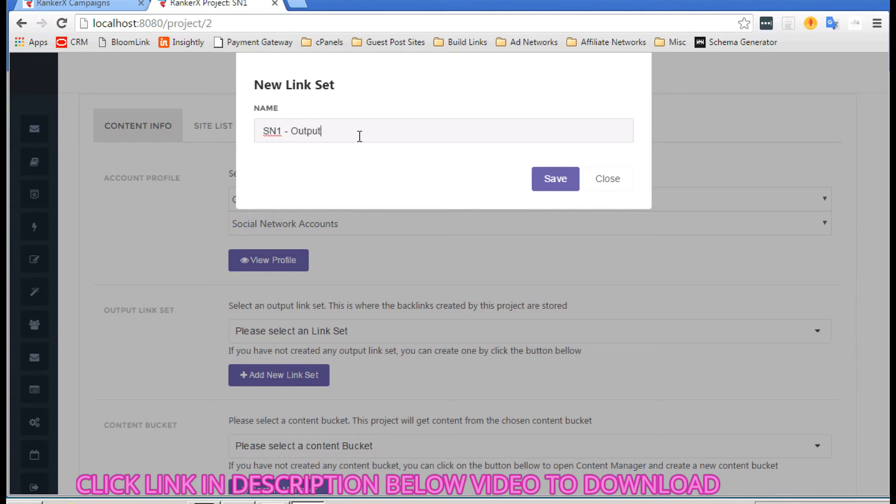
pyautogui.write('1 - Output')
pyautogui.click(565, 186)
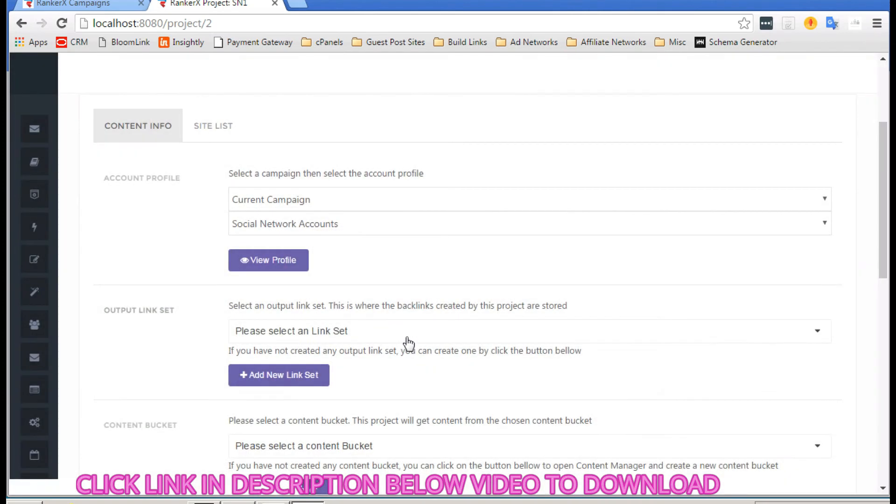
pyautogui.click(401, 332)
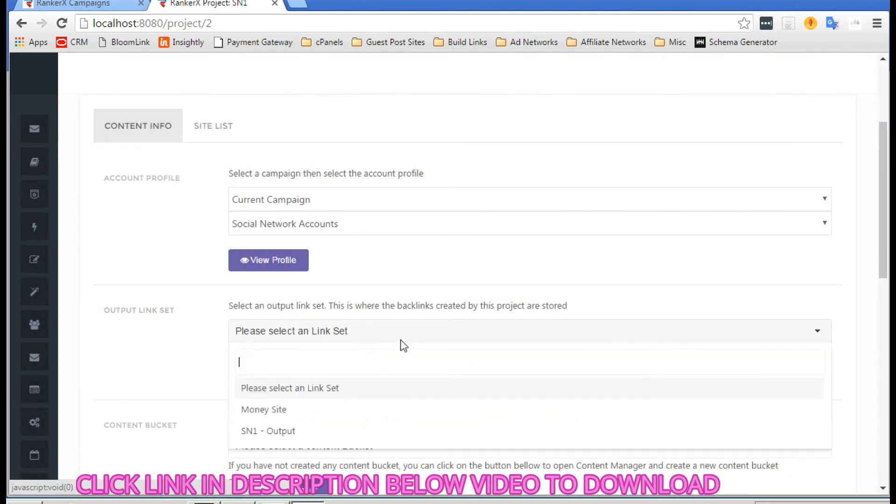
pyautogui.click(289, 430)
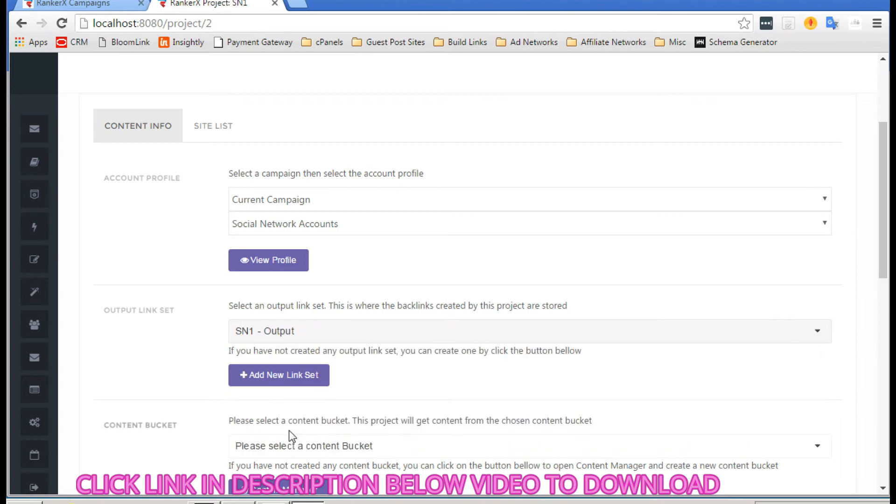
pyautogui.scroll(-3, 280, 322)
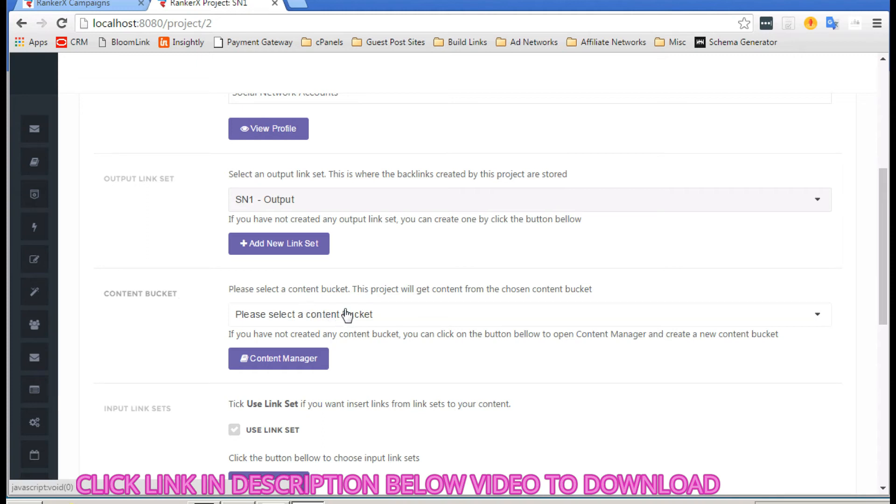
# Step: Find the content bucket list empty and open the Content Manager in a new tab
pyautogui.click(382, 321)
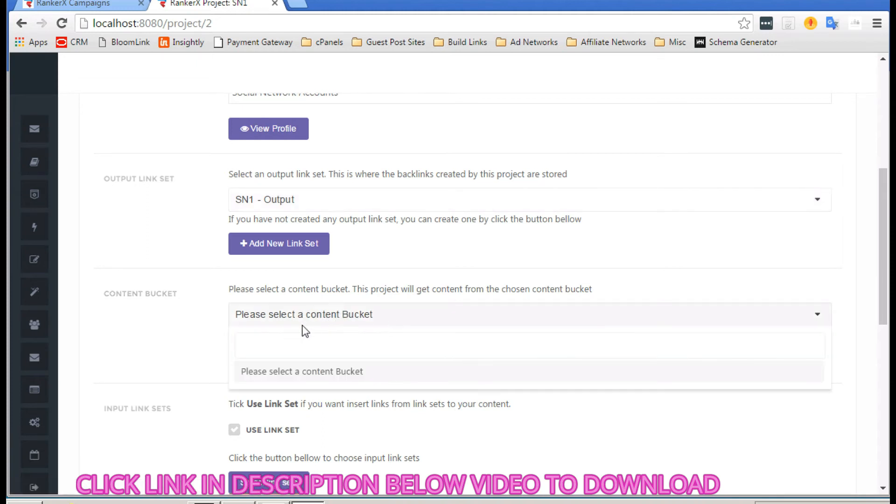
pyautogui.click(186, 322)
pyautogui.click(281, 359)
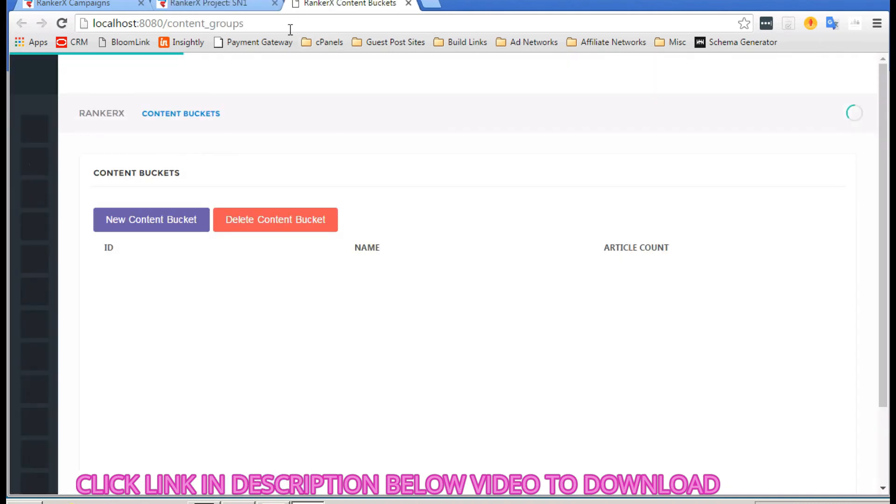
# Step: Create a new content bucket named 'test'
pyautogui.click(189, 226)
pyautogui.click(355, 109)
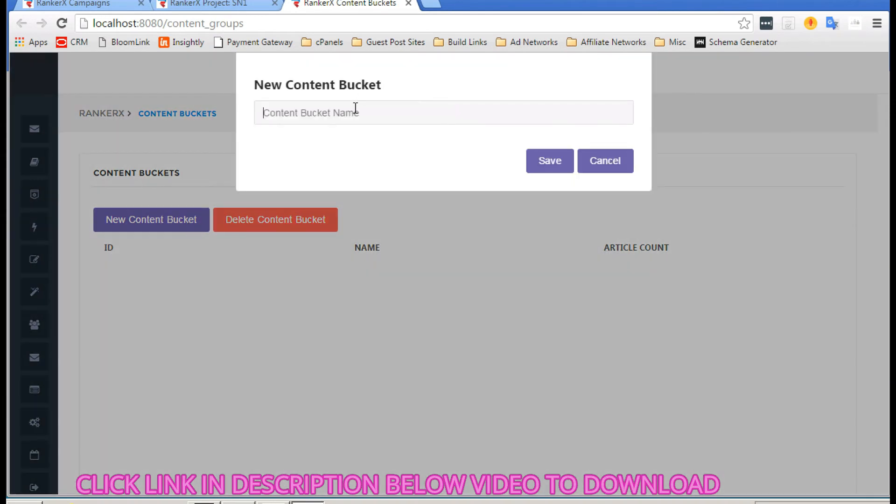
pyautogui.write('test')
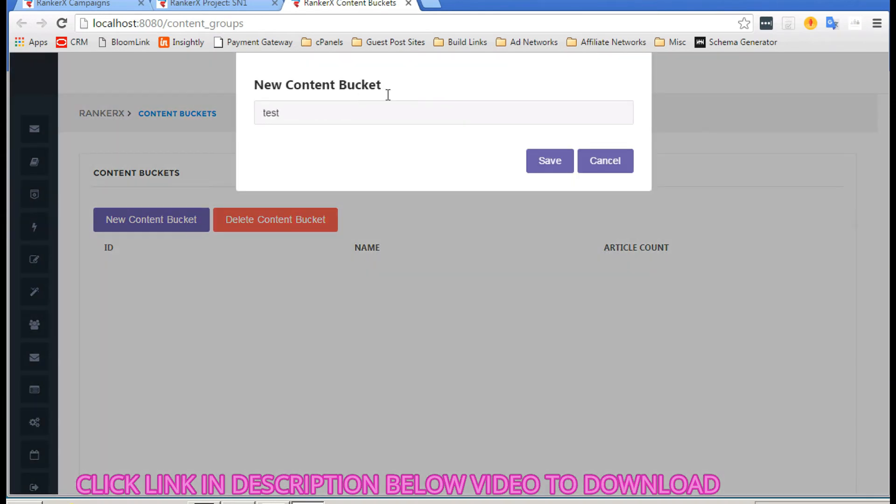
pyautogui.click(547, 173)
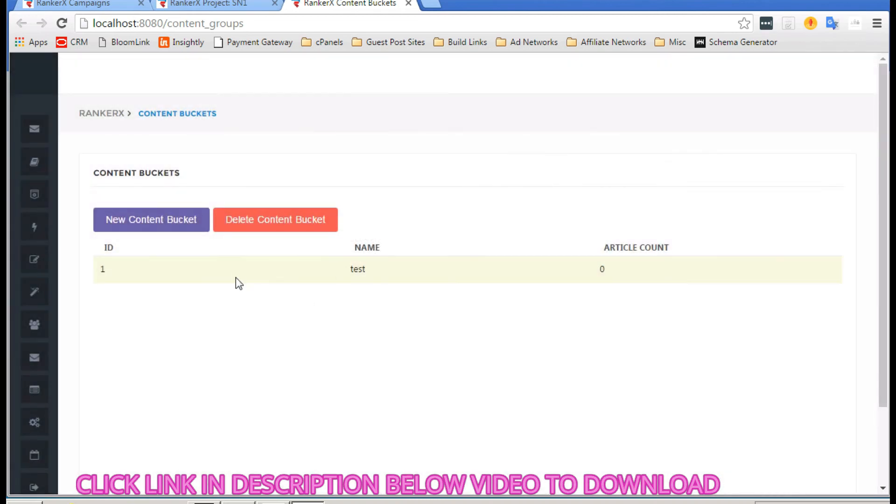
# Step: Open the test bucket's settings and start a new article in it
pyautogui.click(325, 272)
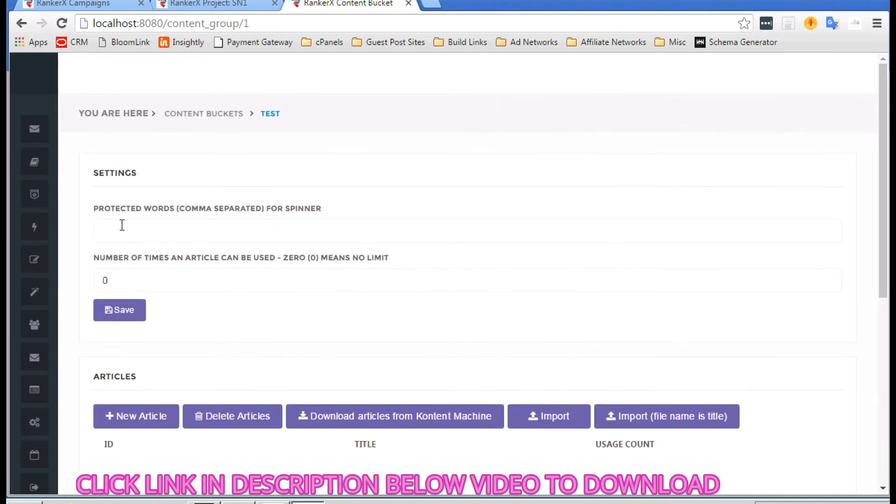
pyautogui.scroll(-2, 174, 193)
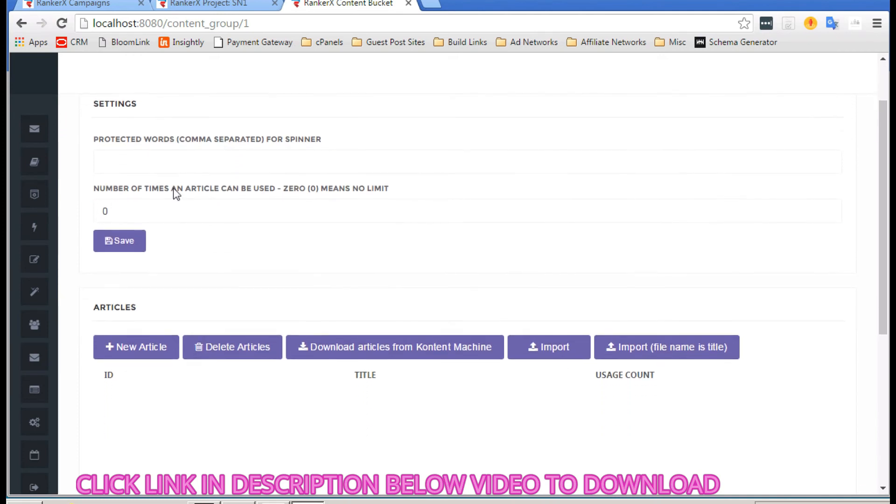
pyautogui.scroll(1, 187, 256)
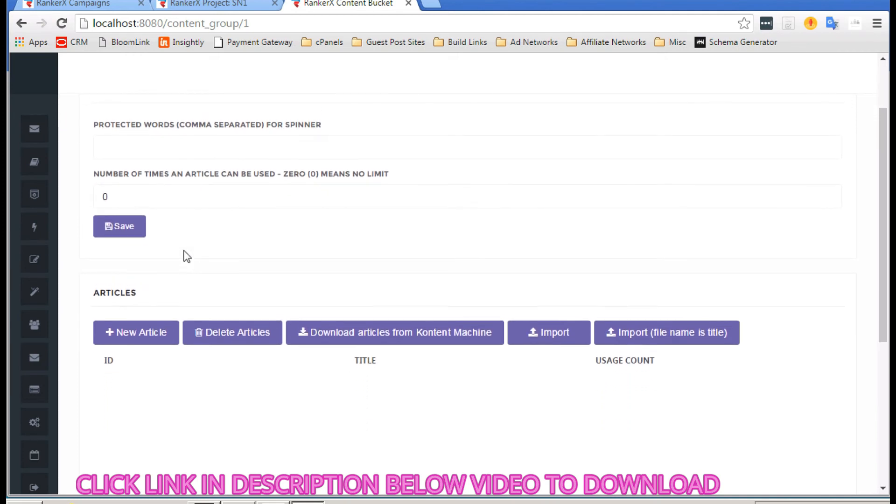
pyautogui.scroll(-1, 216, 276)
pyautogui.scroll(-1, 168, 318)
pyautogui.click(140, 297)
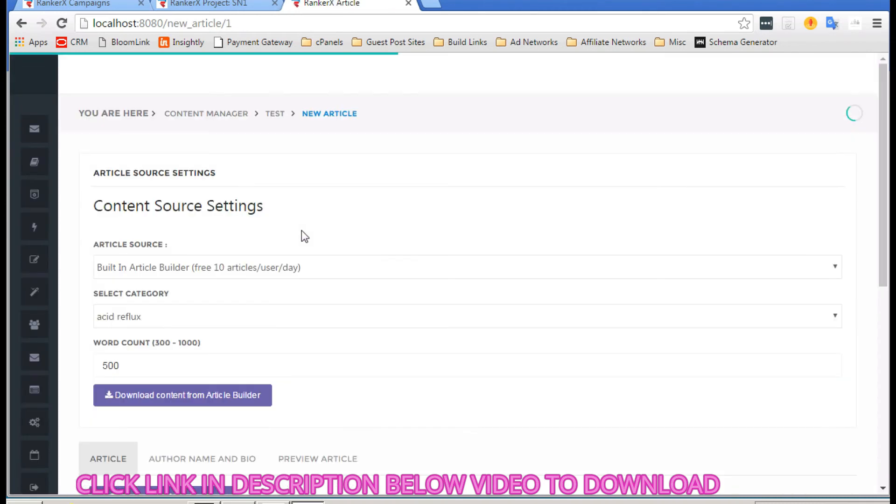
# Step: Set the article category to affiliate marketing and download its text from Article Builder
pyautogui.scroll(-1, 301, 230)
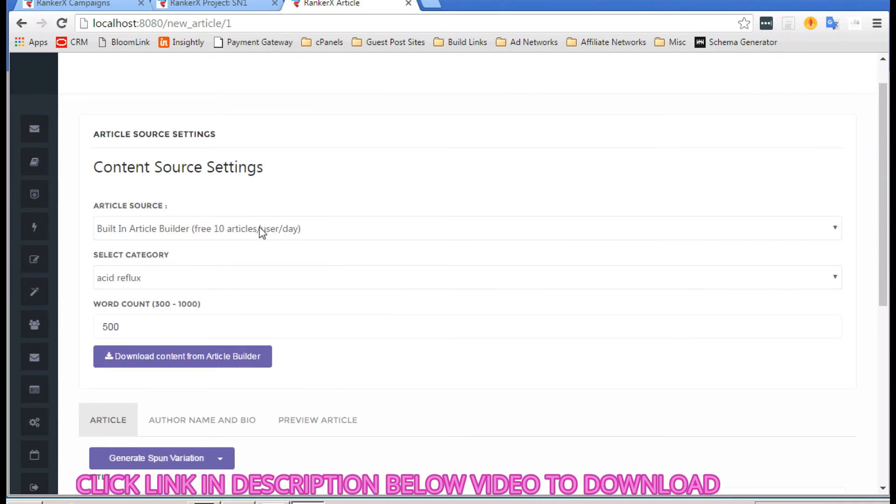
pyautogui.click(184, 277)
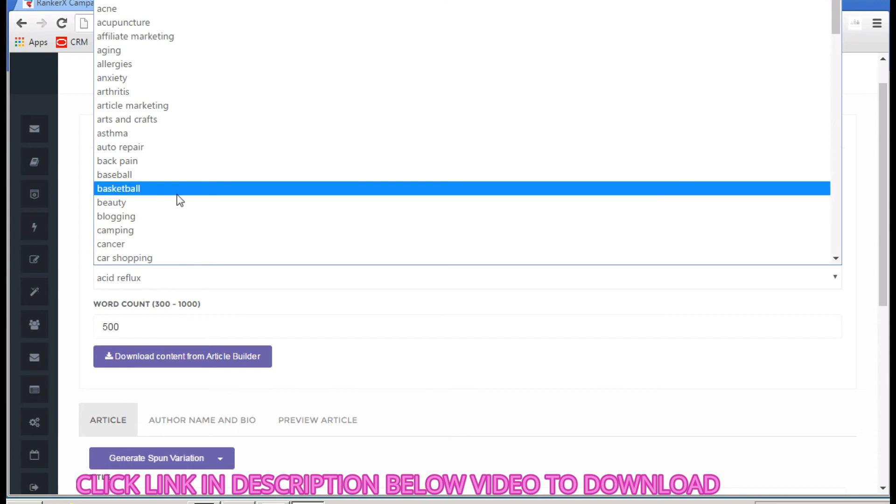
pyautogui.scroll(-3, 179, 200)
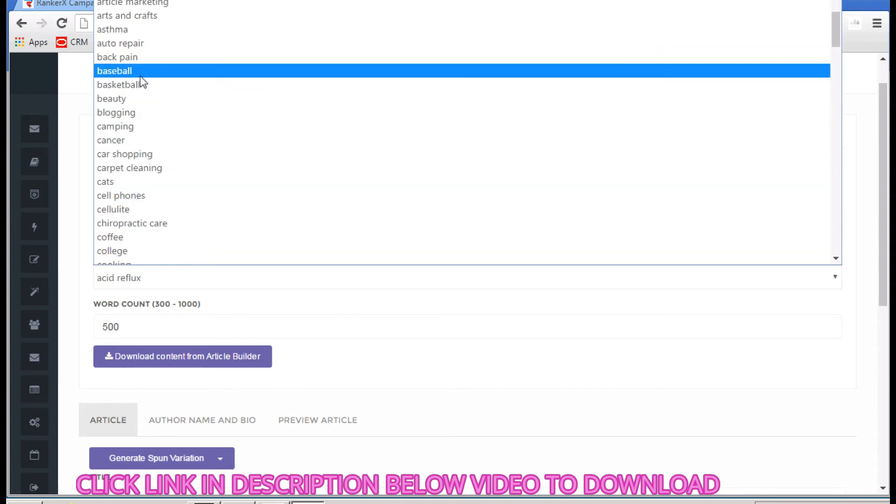
pyautogui.scroll(1, 139, 68)
pyautogui.scroll(2, 139, 68)
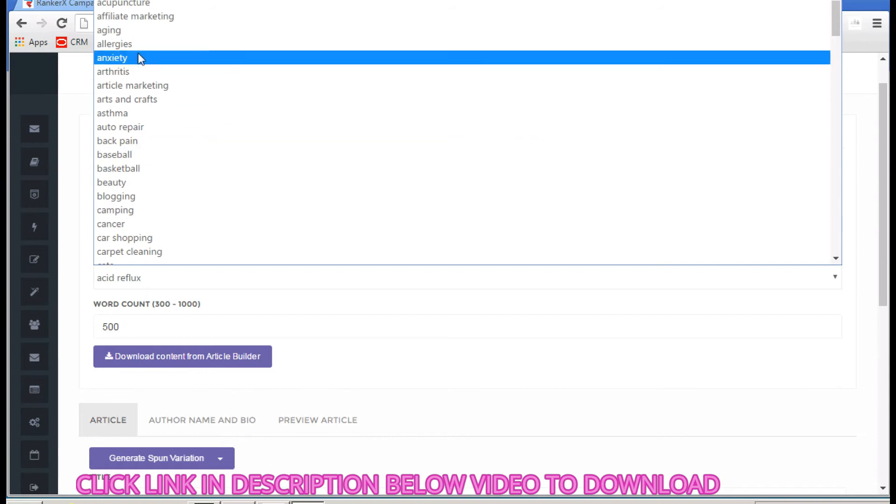
pyautogui.click(133, 18)
pyautogui.scroll(-3, 230, 215)
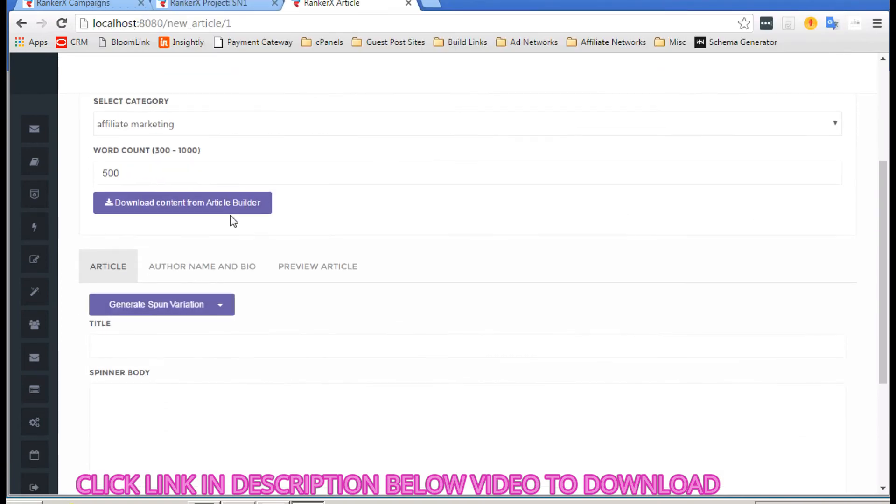
pyautogui.click(186, 209)
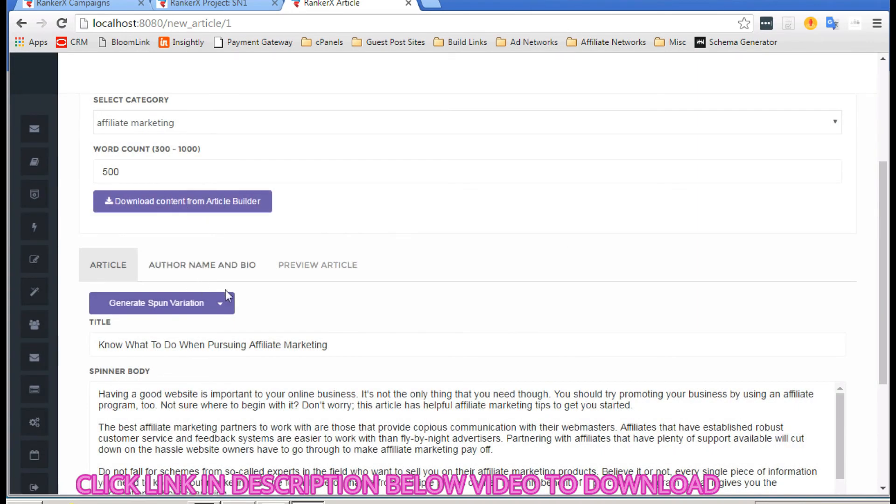
# Step: Spin the downloaded affiliate marketing article's title and body with the Built-in Spinner
pyautogui.scroll(-1, 304, 301)
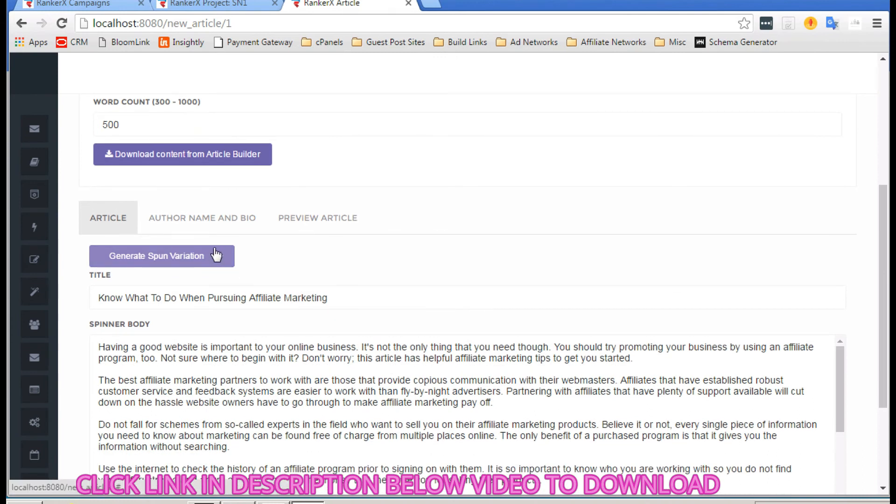
pyautogui.click(164, 257)
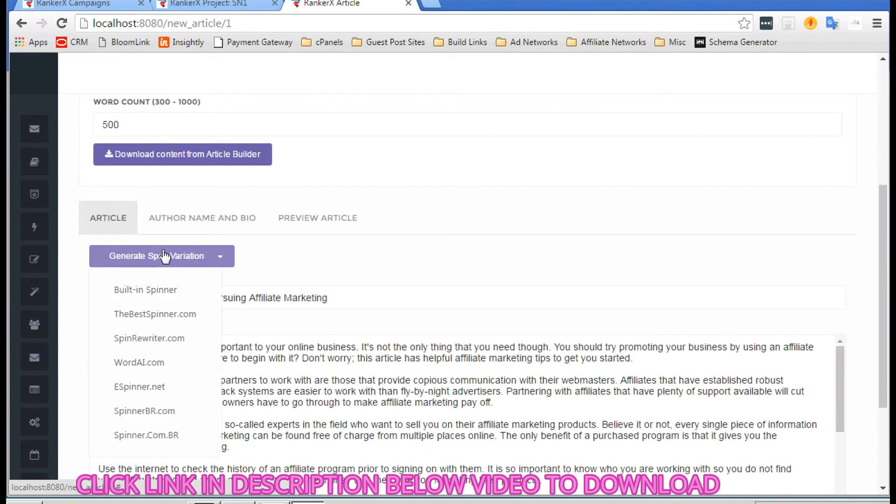
pyautogui.scroll(-2, 151, 364)
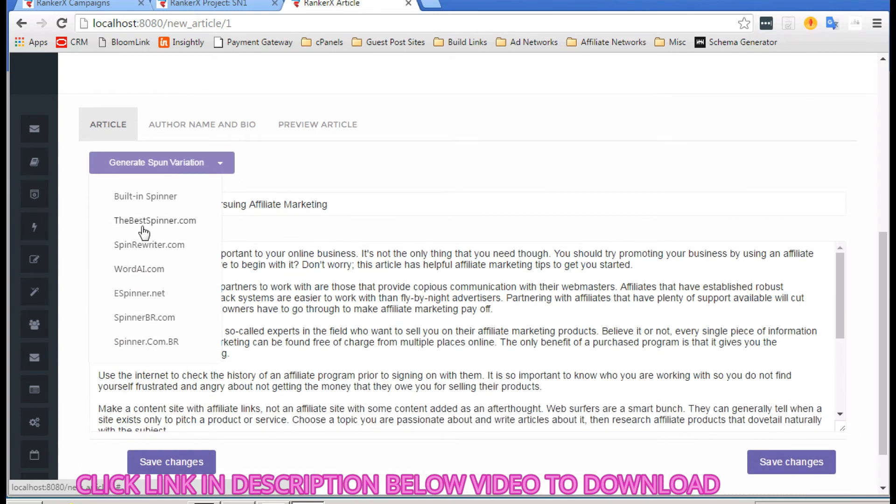
pyautogui.click(154, 199)
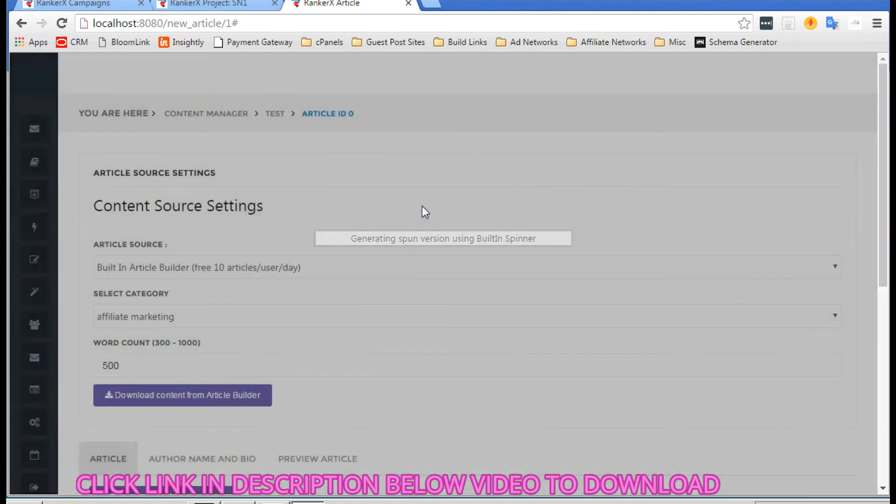
pyautogui.scroll(-5, 422, 205)
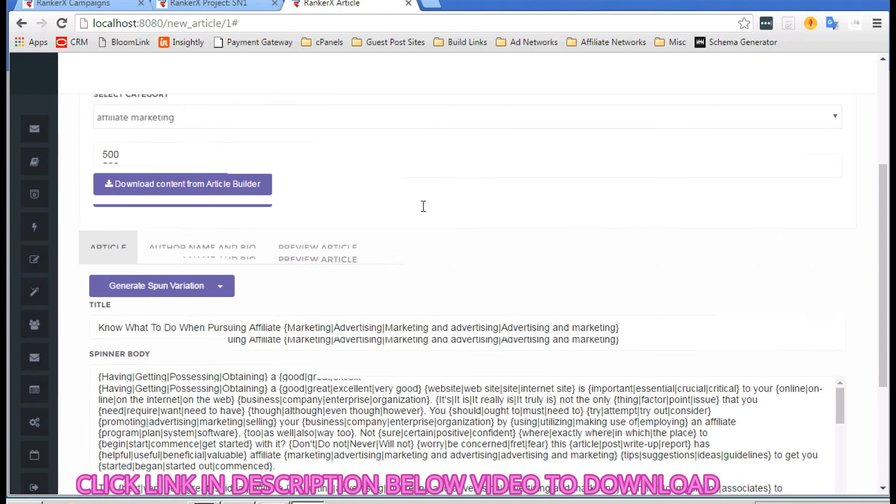
# Step: Auto-generate a random author name and bio, then show a spun article preview
pyautogui.click(204, 252)
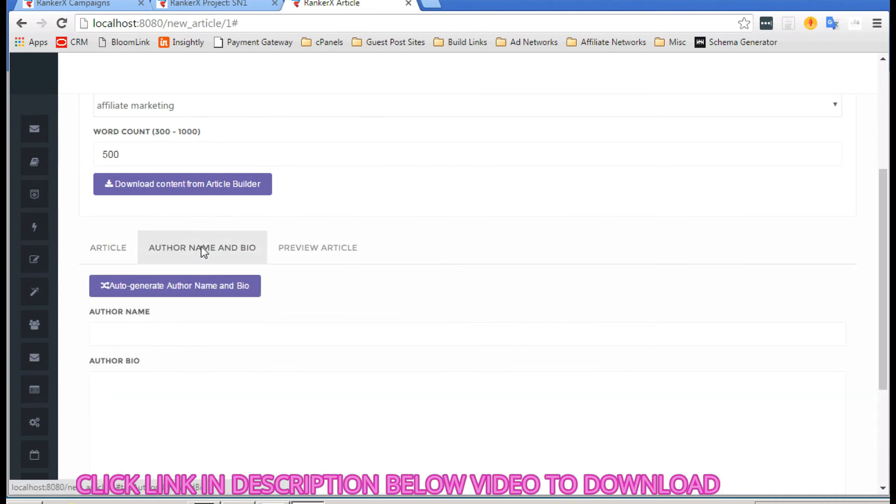
pyautogui.click(164, 282)
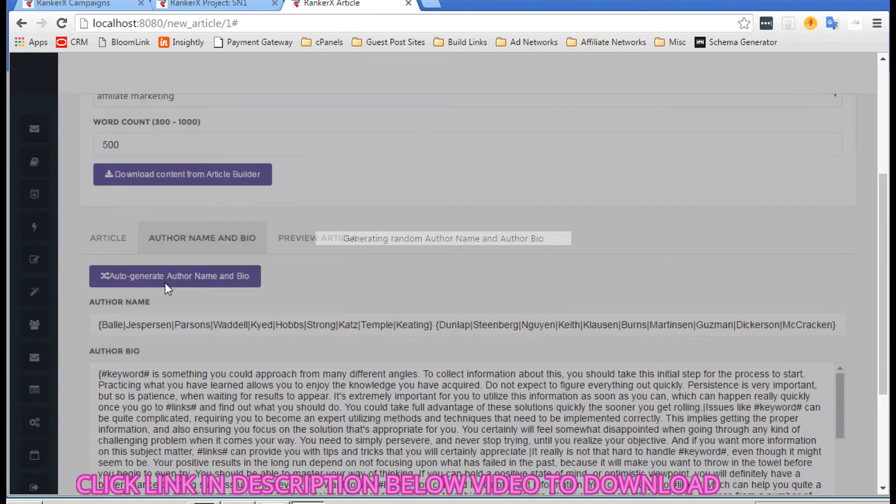
pyautogui.click(319, 239)
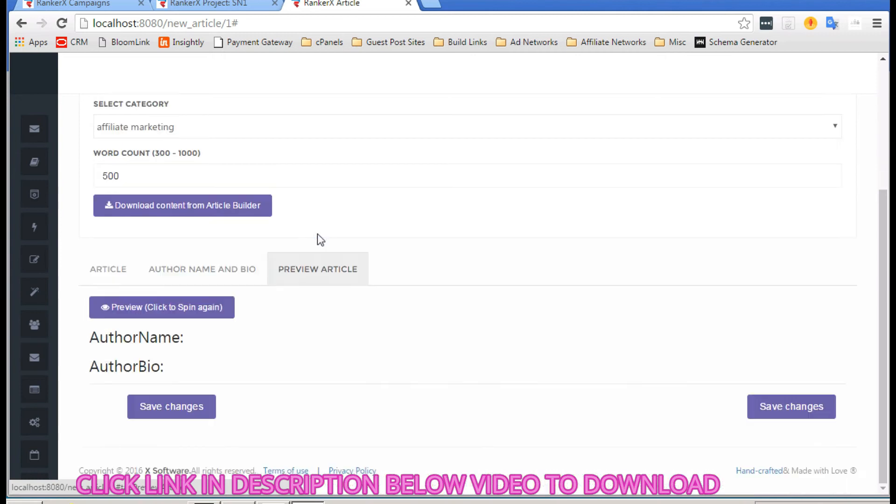
pyautogui.click(190, 308)
# Step: Review the spun preview down to the bottom and save the article
pyautogui.scroll(-1, 285, 344)
pyautogui.scroll(-2, 285, 344)
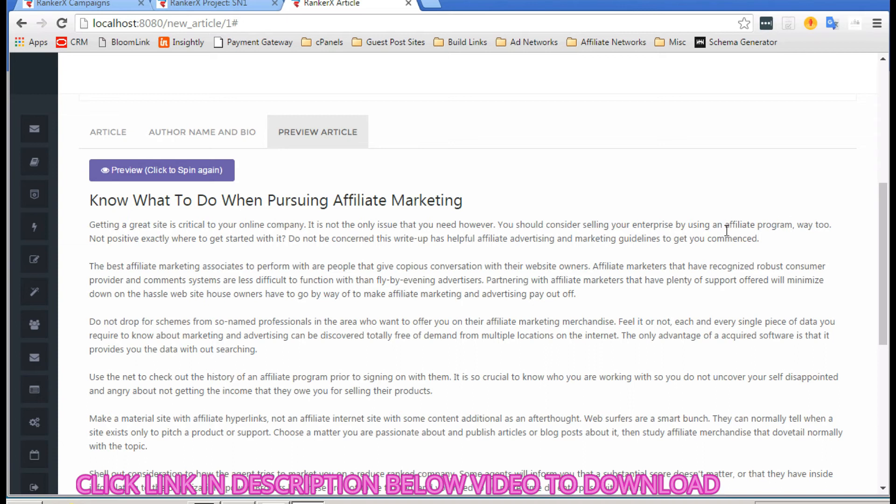
pyautogui.scroll(-1, 589, 256)
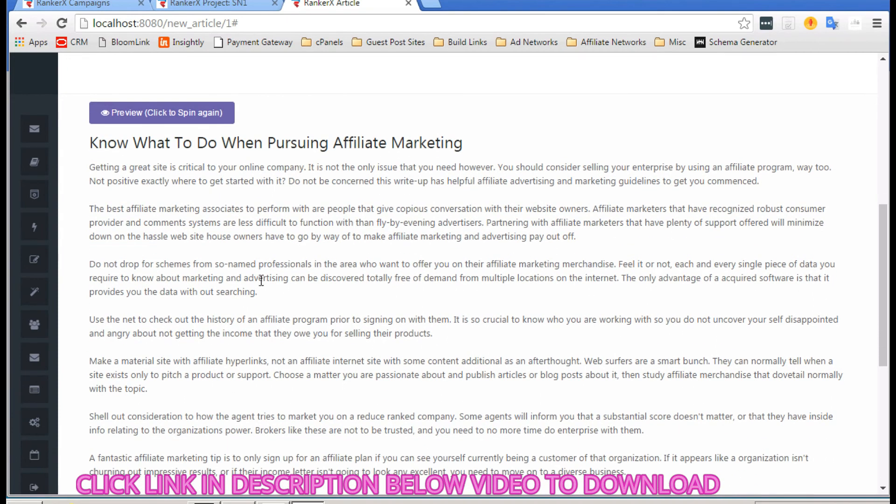
pyautogui.scroll(-1, 262, 280)
pyautogui.scroll(2, 261, 292)
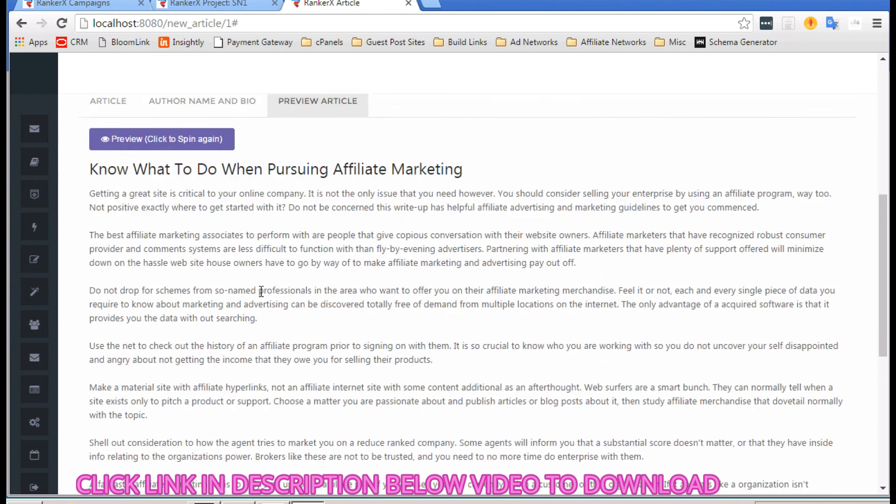
pyautogui.scroll(-1, 260, 291)
pyautogui.scroll(-1, 259, 292)
pyautogui.scroll(2, 260, 291)
pyautogui.scroll(2, 259, 290)
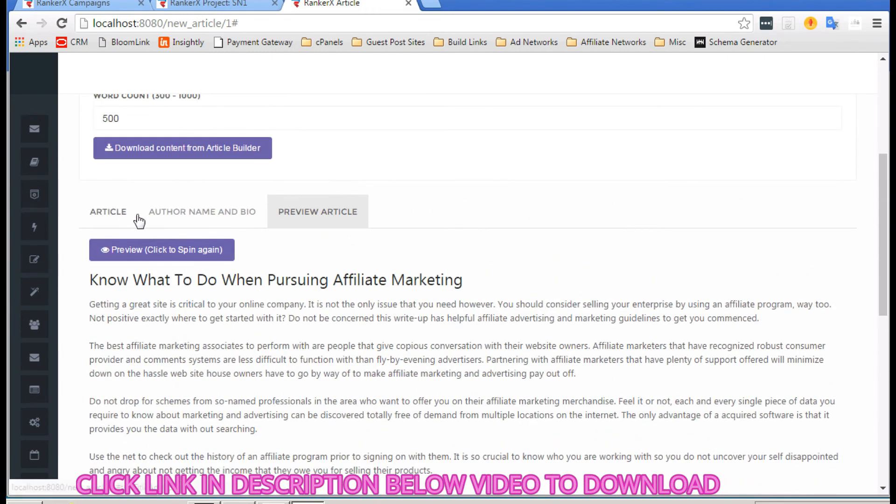
pyautogui.scroll(1, 139, 221)
pyautogui.scroll(-12, 227, 287)
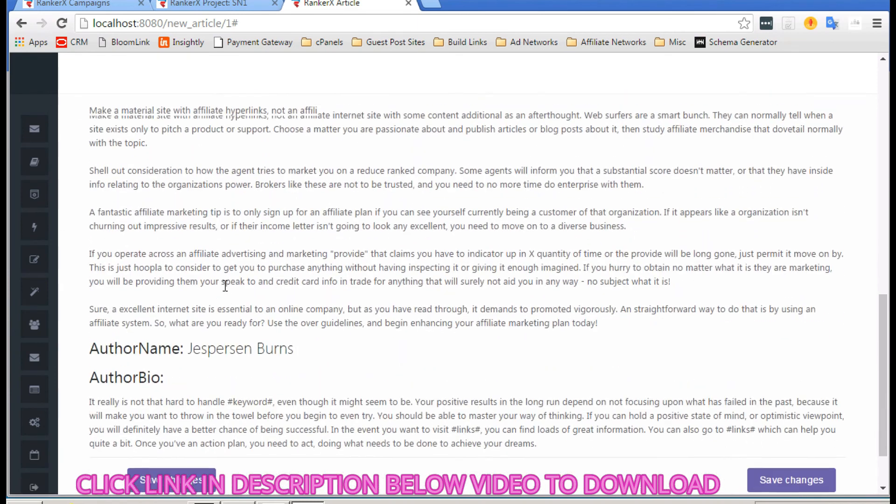
pyautogui.click(163, 396)
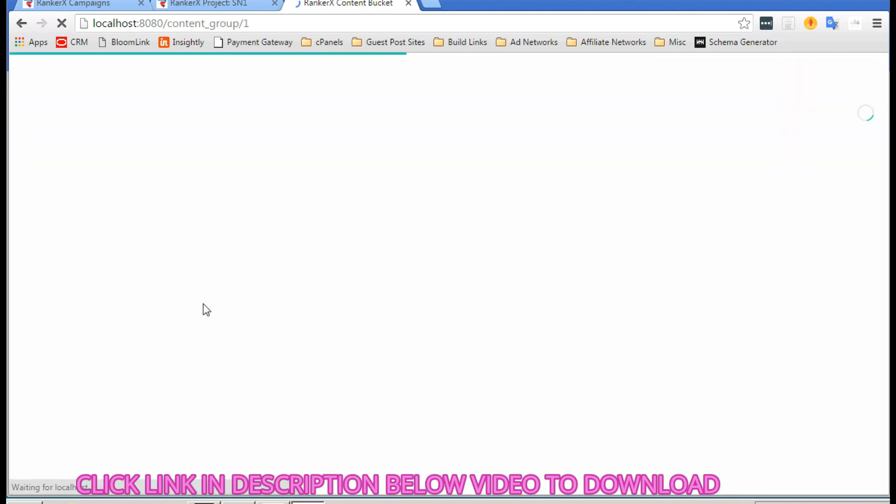
# Step: Import the 'sort project' campaign's articles from Kontent Machine, bringing the bucket to 11 articles
pyautogui.scroll(-3, 292, 312)
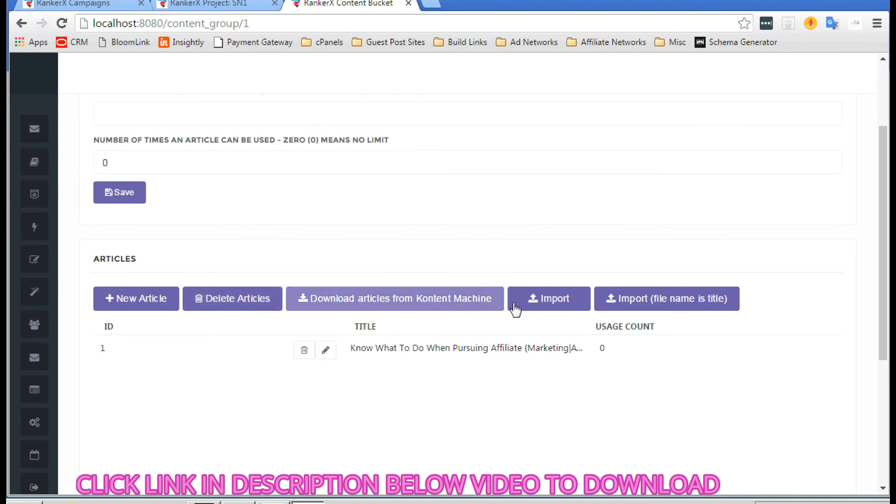
pyautogui.click(416, 300)
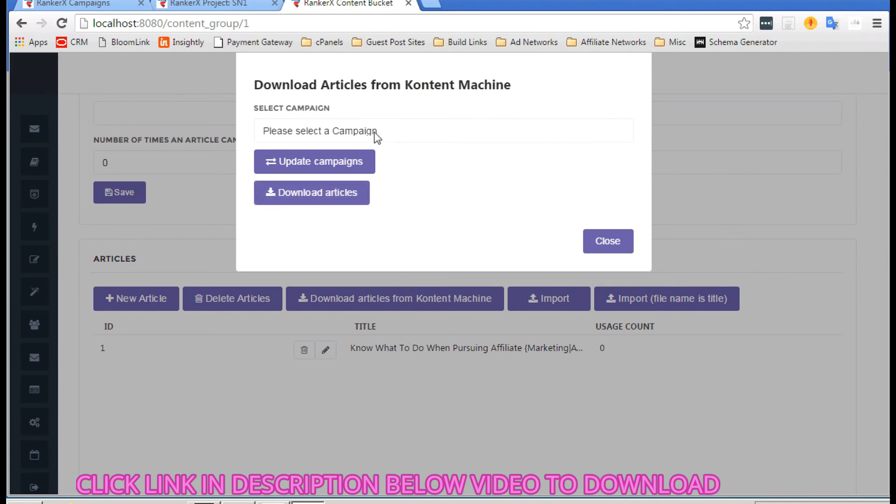
pyautogui.click(371, 127)
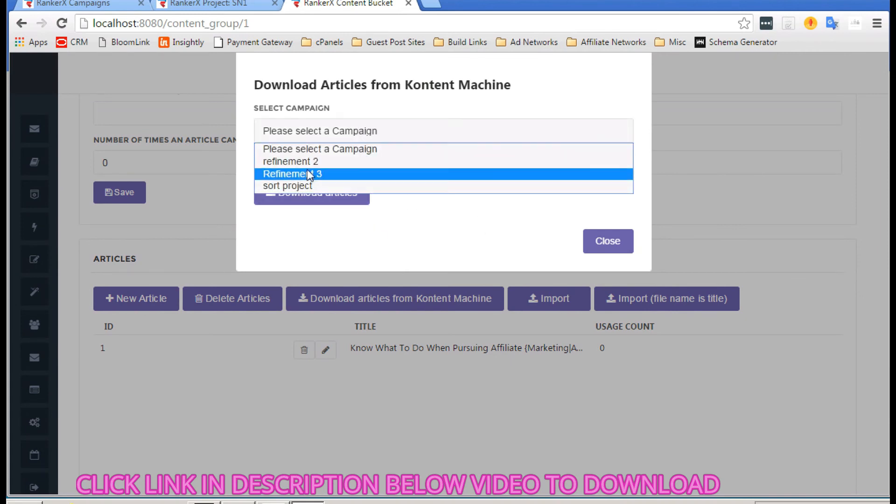
pyautogui.click(297, 185)
pyautogui.click(355, 198)
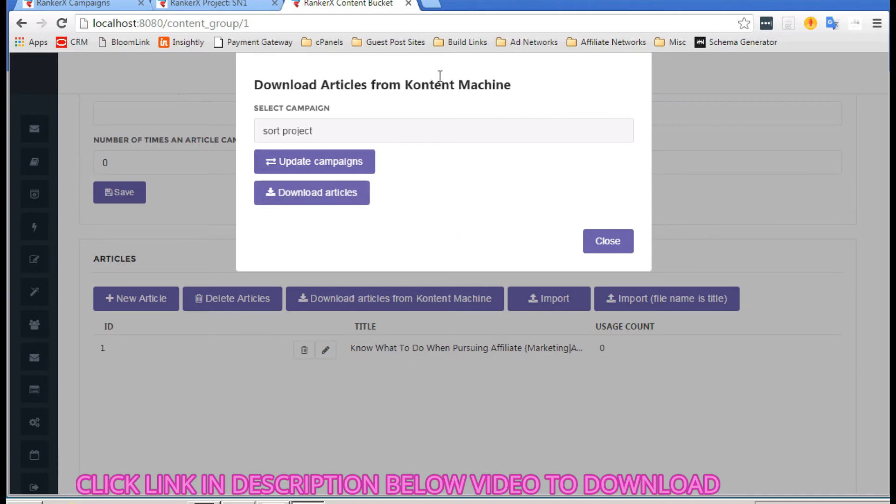
pyautogui.click(274, 164)
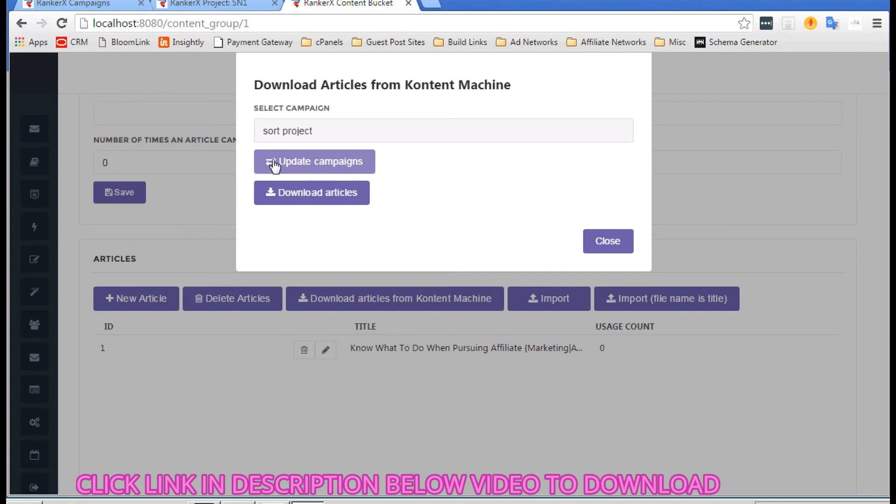
pyautogui.click(283, 186)
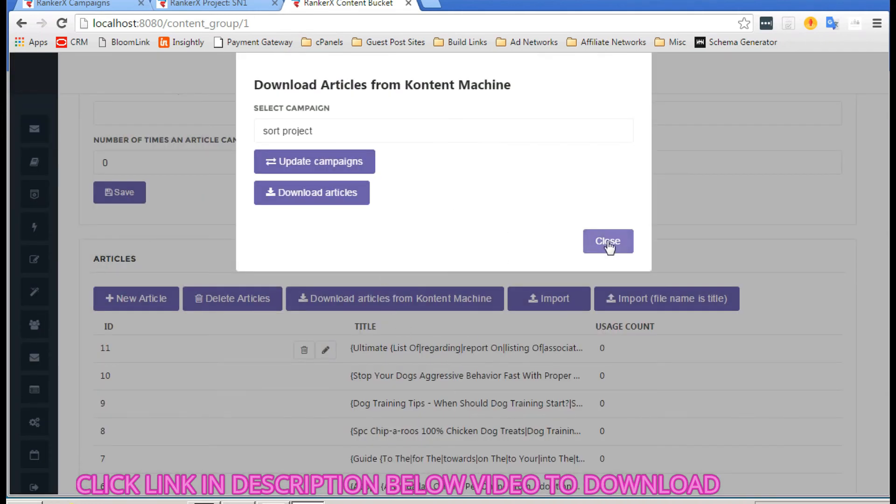
pyautogui.click(605, 245)
pyautogui.scroll(-2, 441, 219)
pyautogui.scroll(-3, 442, 218)
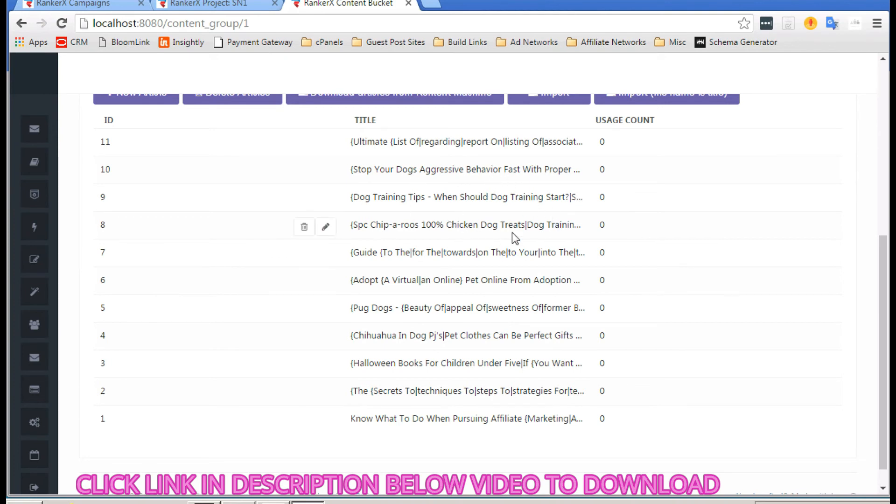
pyautogui.scroll(-1, 629, 233)
pyautogui.scroll(2, 629, 234)
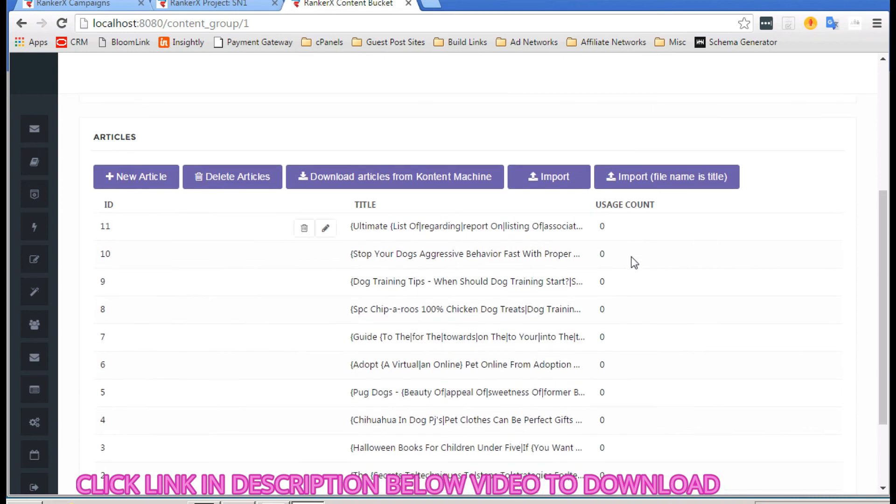
# Step: Look over article 11, then return to the Test content bucket
pyautogui.click(326, 228)
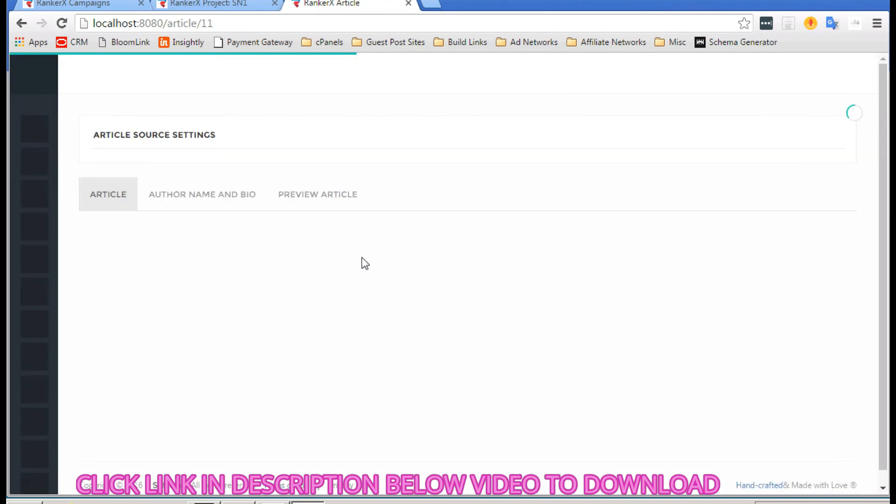
pyautogui.scroll(-2, 362, 257)
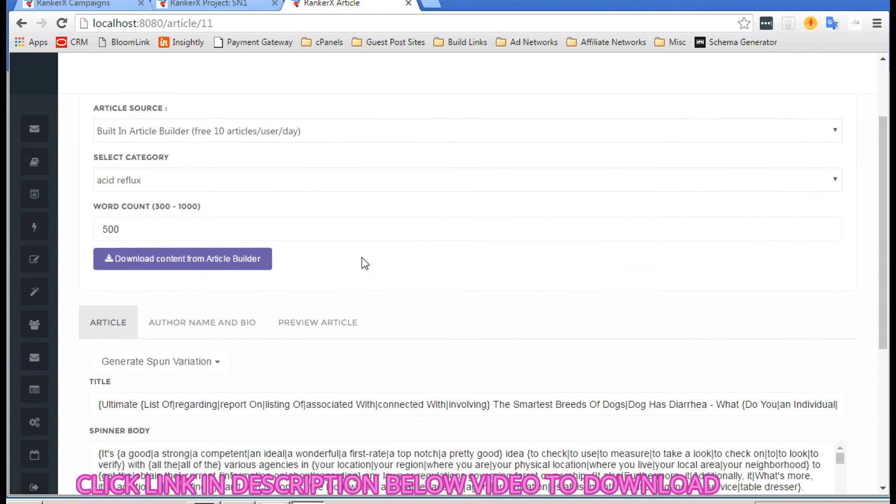
pyautogui.scroll(-4, 362, 256)
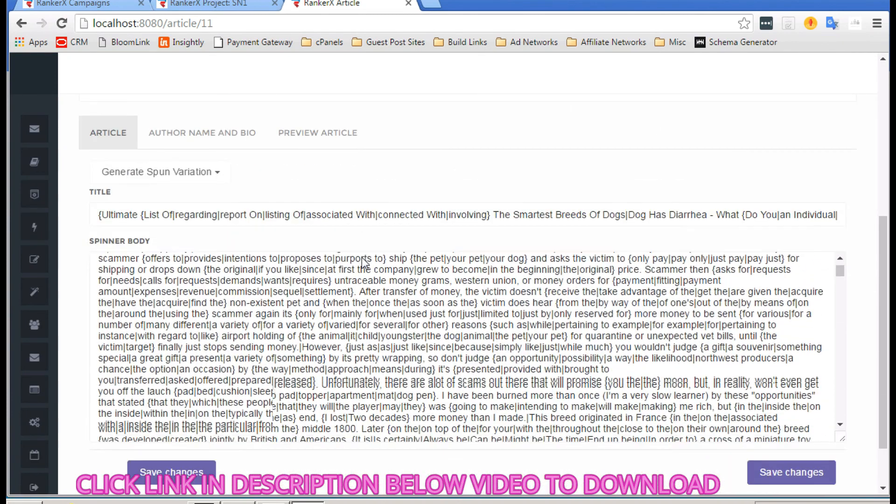
pyautogui.scroll(6, 363, 256)
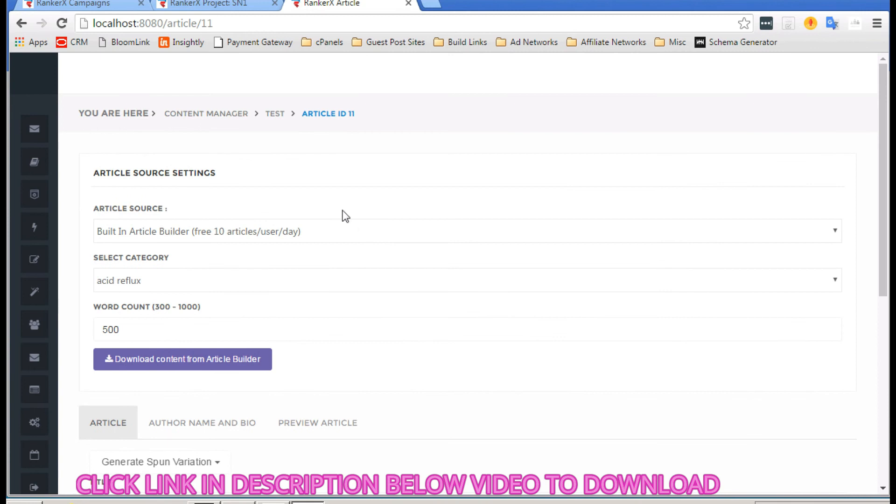
pyautogui.click(313, 119)
pyautogui.click(275, 114)
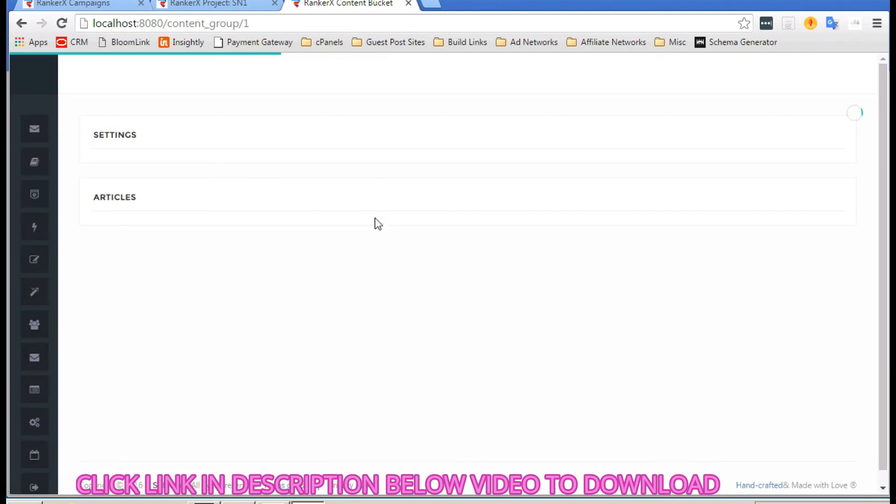
# Step: Set the number of times an article can be used to 10 and save
pyautogui.scroll(-1, 377, 217)
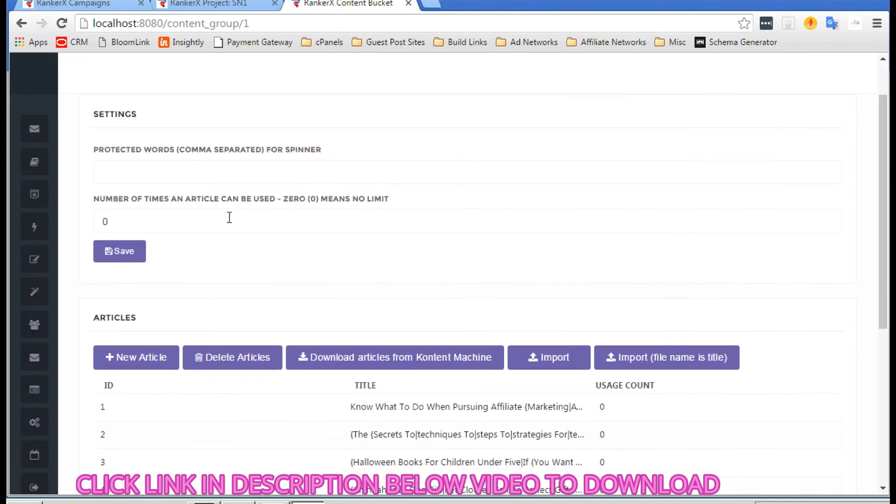
pyautogui.click(175, 224)
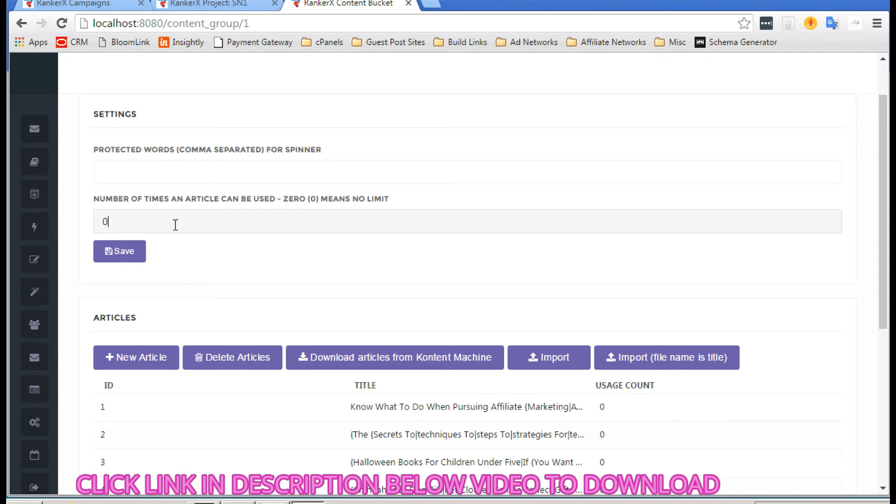
pyautogui.write('10')
pyautogui.click(120, 250)
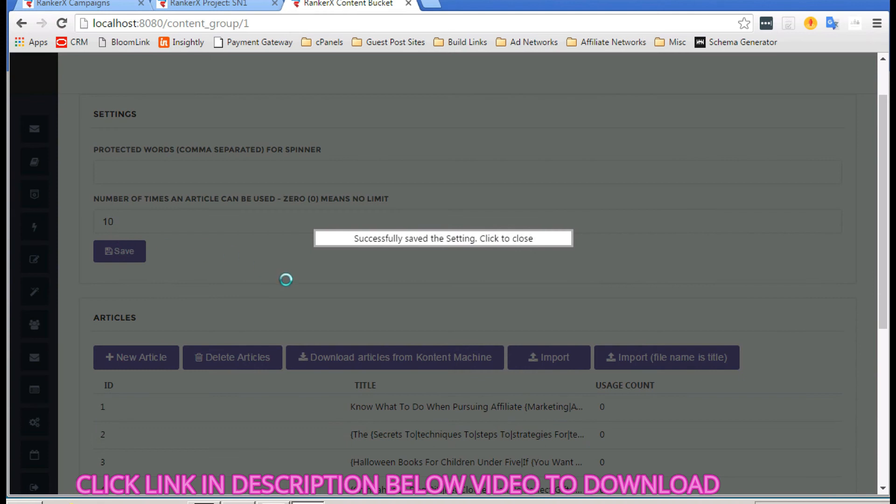
pyautogui.scroll(-5, 436, 301)
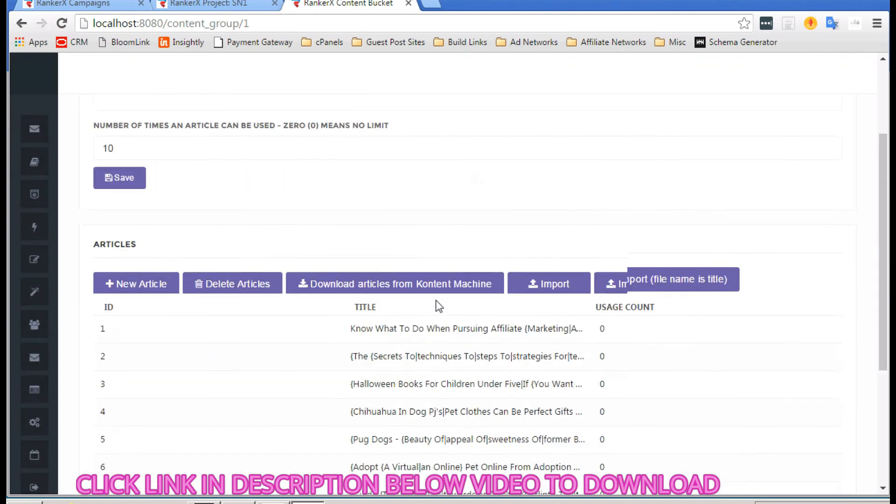
pyautogui.scroll(5, 436, 300)
pyautogui.scroll(-2, 436, 304)
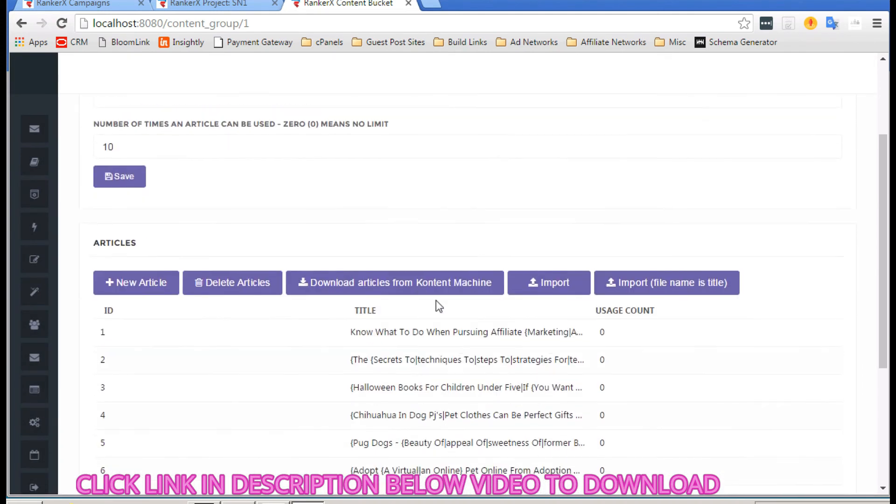
pyautogui.scroll(2, 434, 327)
pyautogui.scroll(1, 432, 360)
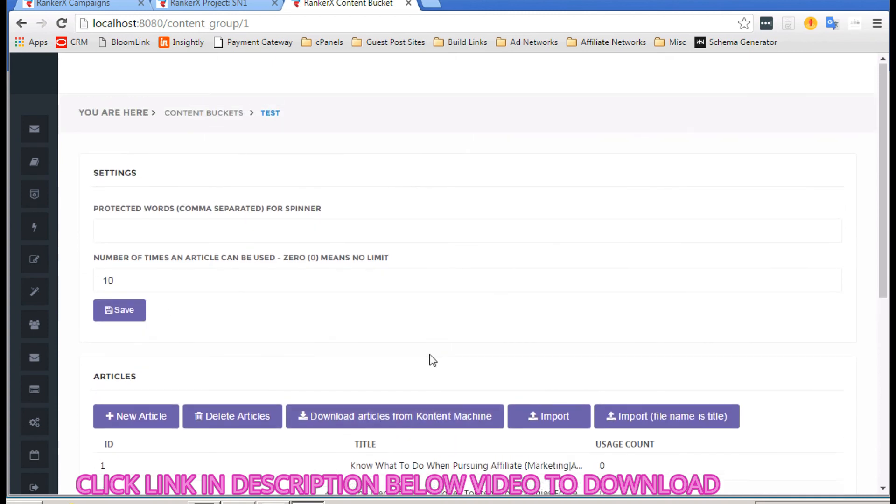
pyautogui.scroll(-5, 432, 360)
pyautogui.scroll(-1, 536, 336)
# Step: Scroll through the test bucket's articles, then switch back to the 'RankerX Project: SN1' tab
pyautogui.scroll(2, 538, 336)
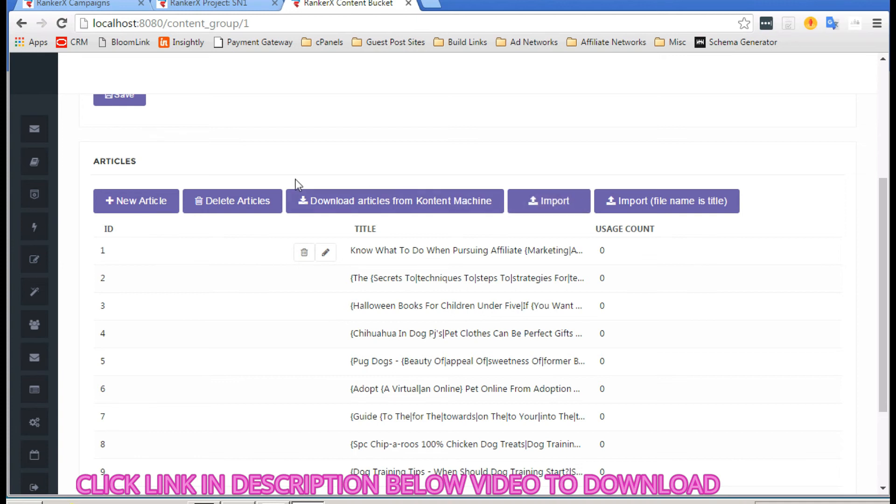
pyautogui.scroll(1, 295, 180)
pyautogui.scroll(3, 381, 172)
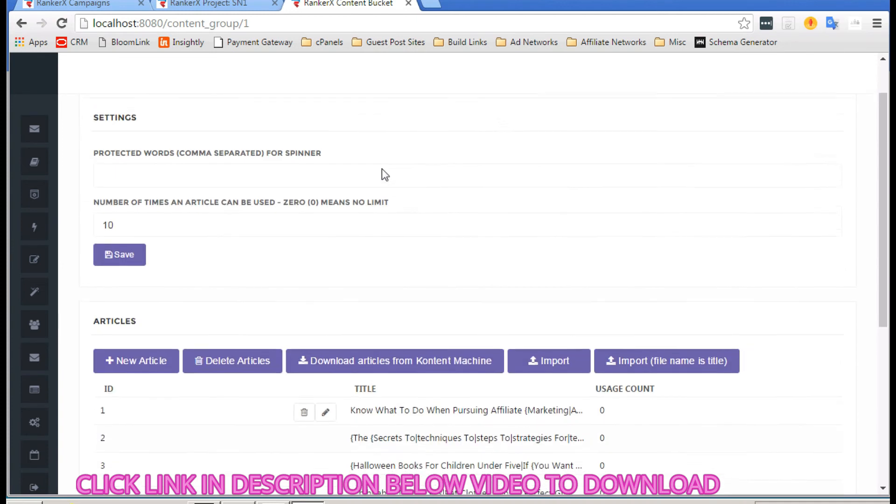
pyautogui.scroll(-1, 382, 171)
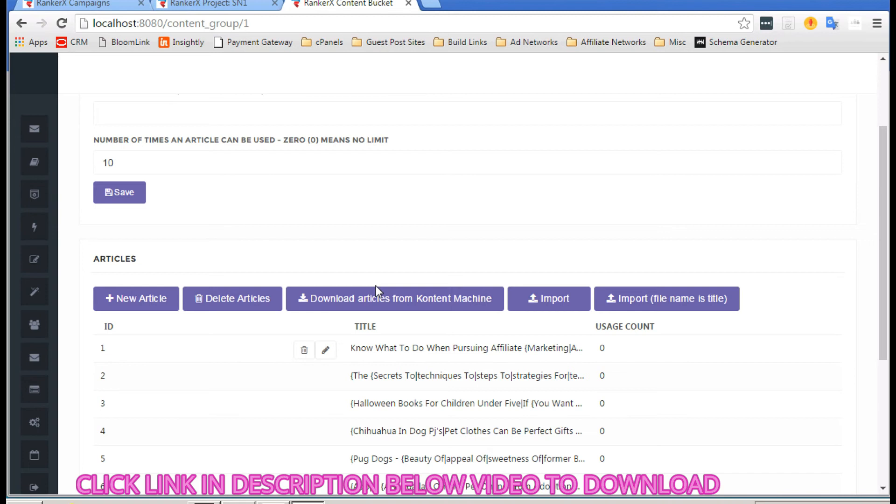
pyautogui.scroll(2, 540, 241)
pyautogui.scroll(1, 540, 240)
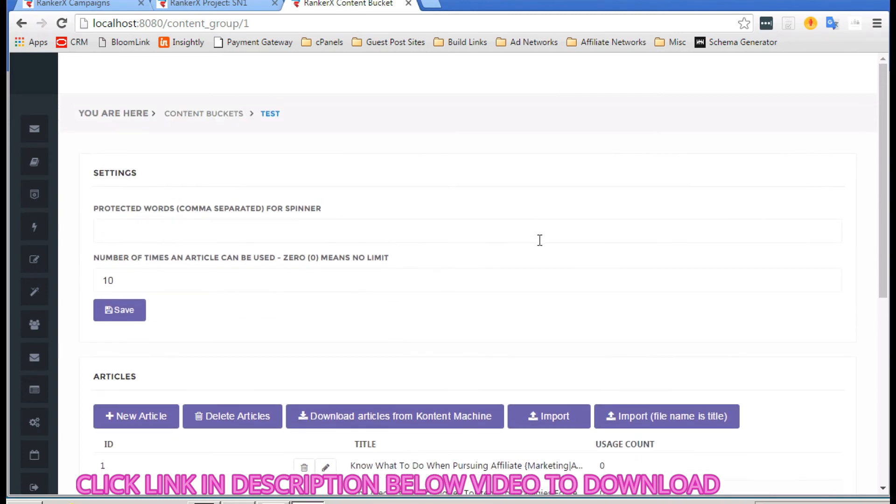
pyautogui.scroll(-2, 274, 223)
pyautogui.scroll(1, 275, 223)
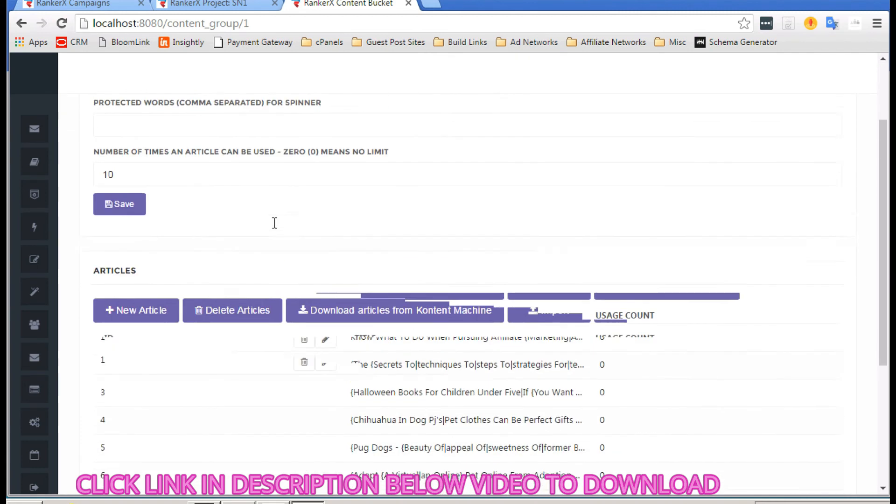
pyautogui.click(211, 10)
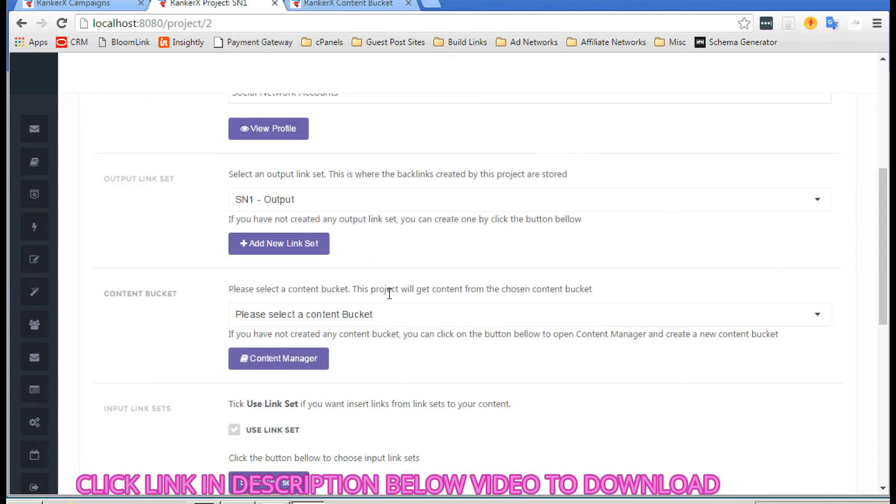
# Step: Choose 'test' as the SN1 project's content bucket
pyautogui.click(368, 309)
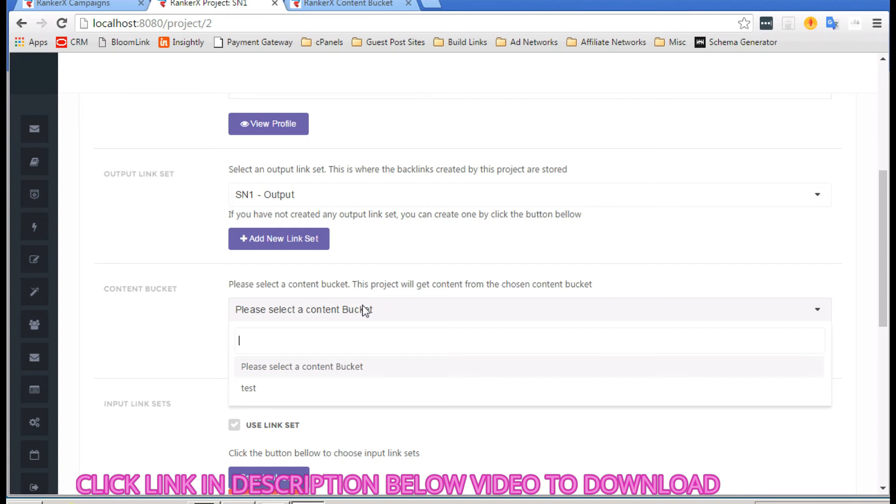
pyautogui.click(249, 388)
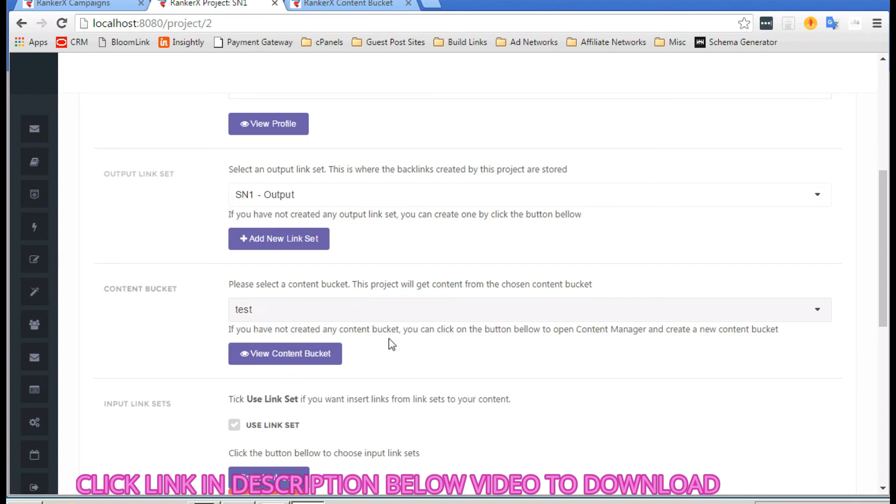
pyautogui.scroll(-2, 388, 338)
pyautogui.scroll(-3, 389, 339)
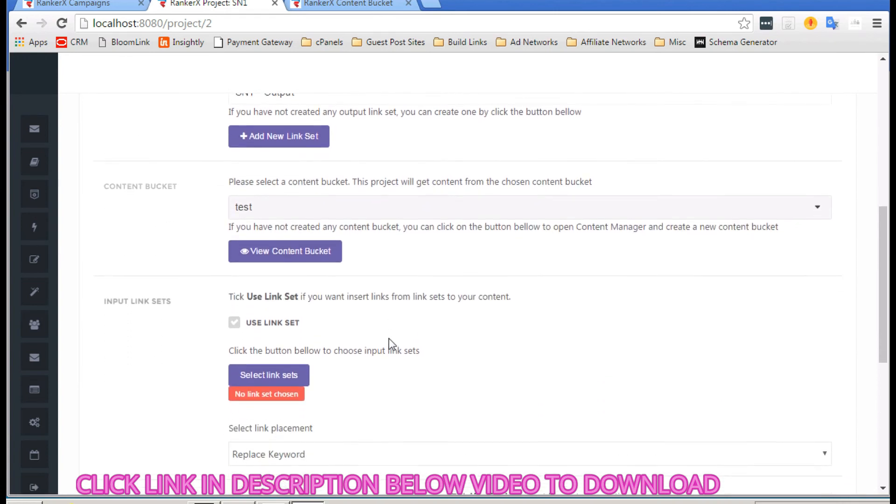
pyautogui.scroll(-1, 388, 338)
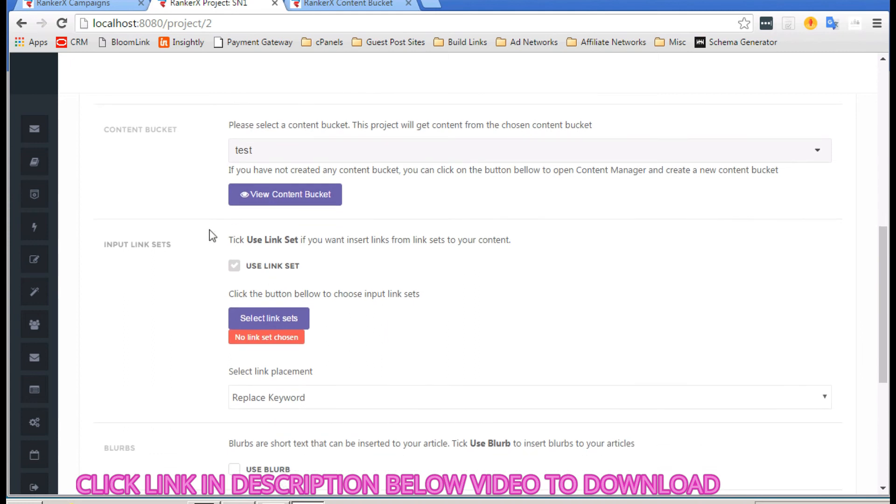
pyautogui.scroll(-1, 174, 263)
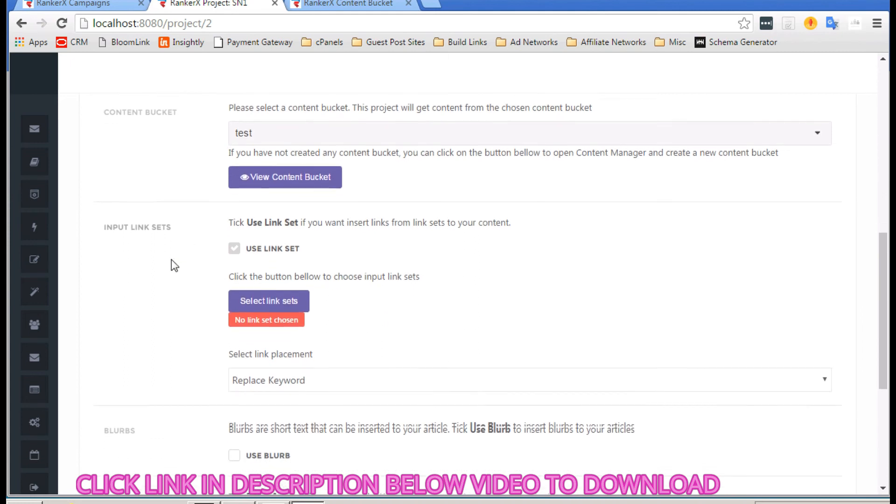
# Step: Enable Use Link Set and add the Money Site link set, 1 link per post on 100% of posts
pyautogui.click(234, 245)
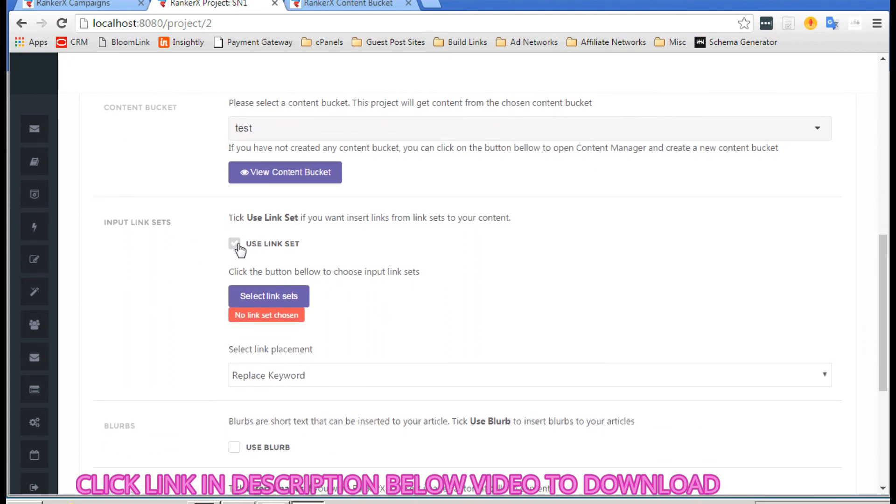
pyautogui.click(270, 294)
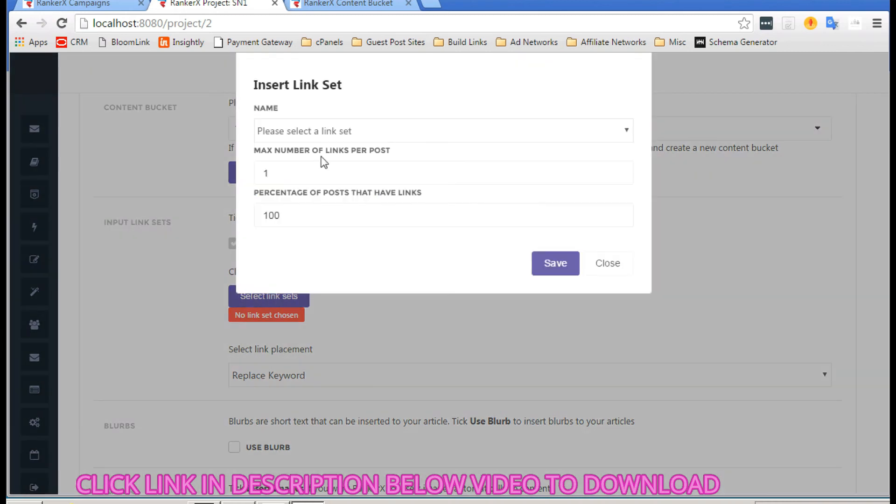
pyautogui.click(331, 132)
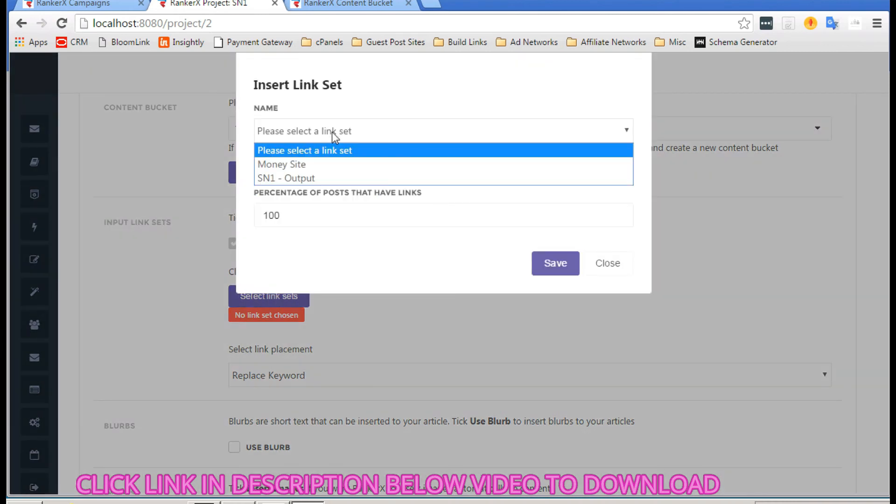
pyautogui.click(297, 165)
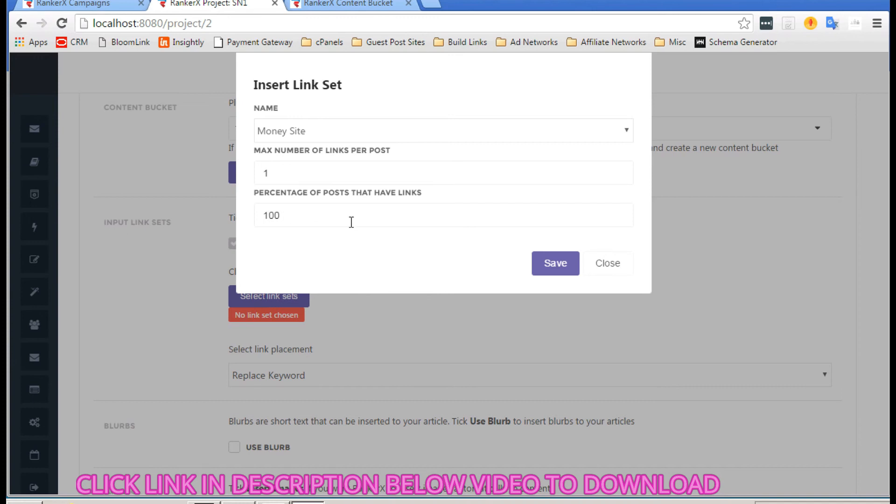
pyautogui.click(542, 261)
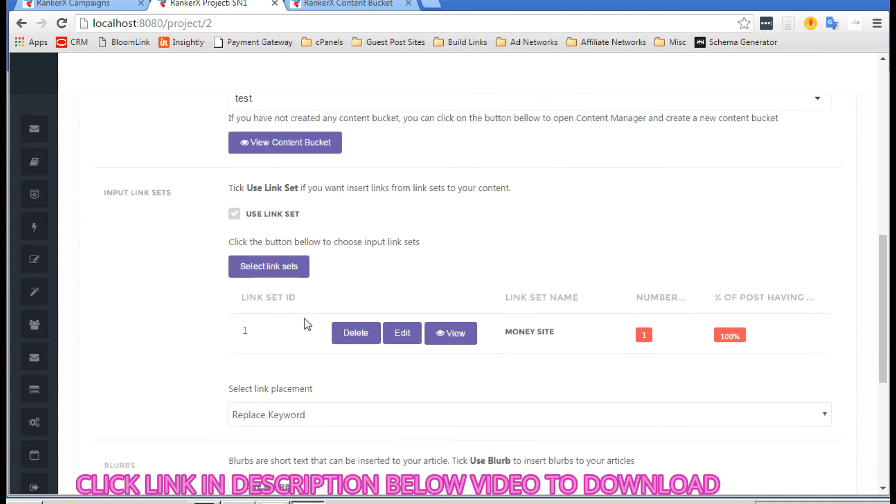
# Step: Set link placement to Top, leaving blurbs and automatic image insertion off
pyautogui.scroll(-2, 247, 332)
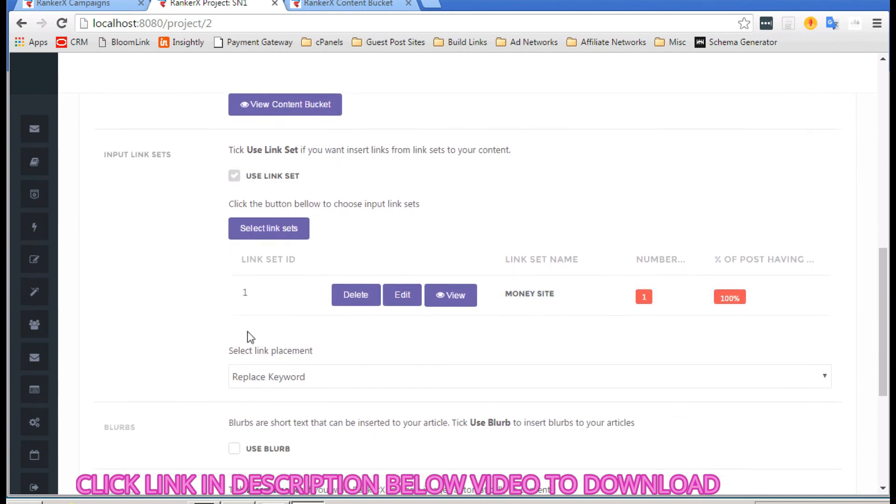
pyautogui.click(301, 318)
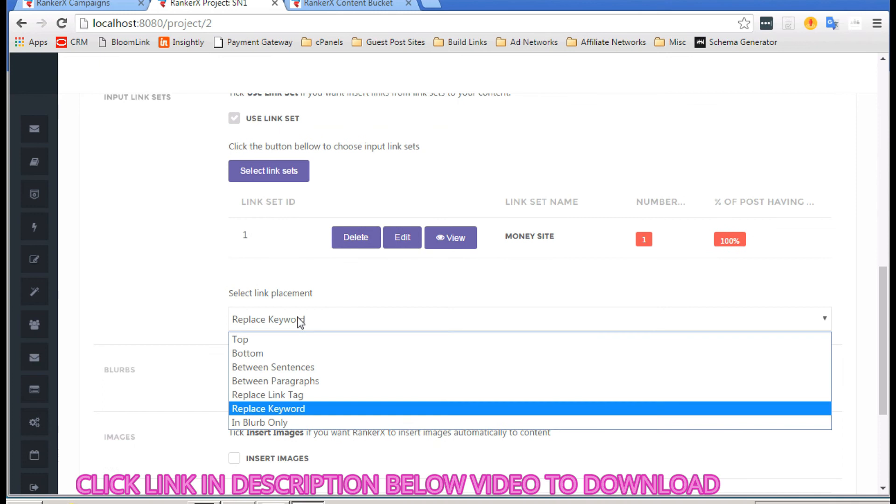
pyautogui.click(257, 343)
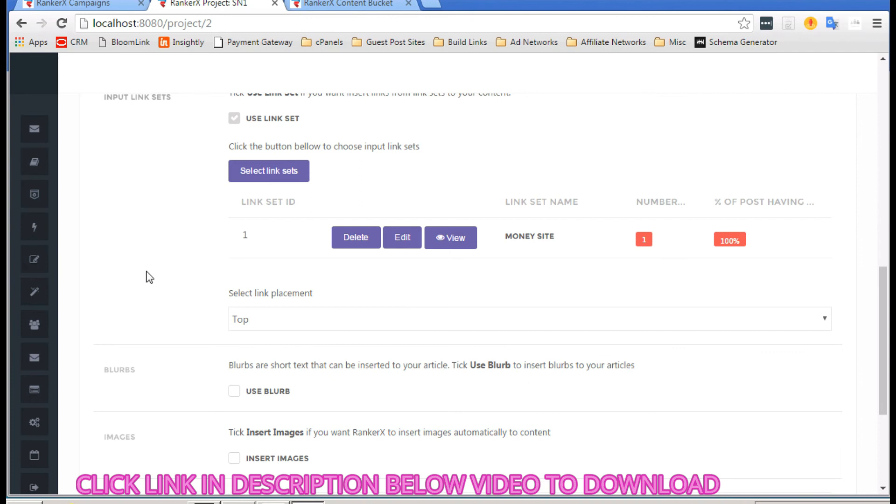
pyautogui.scroll(-1, 149, 277)
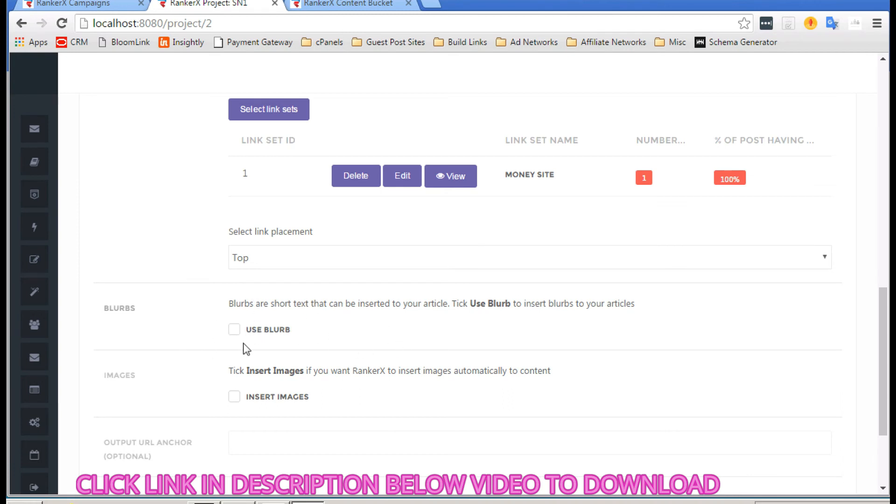
pyautogui.scroll(-2, 374, 330)
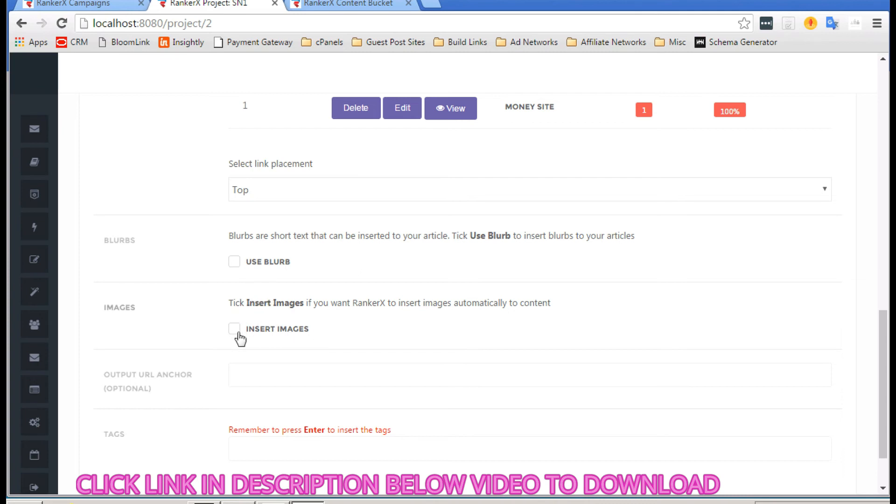
# Step: Add 'dog training' as a tag on the SN1 project
pyautogui.scroll(-2, 413, 329)
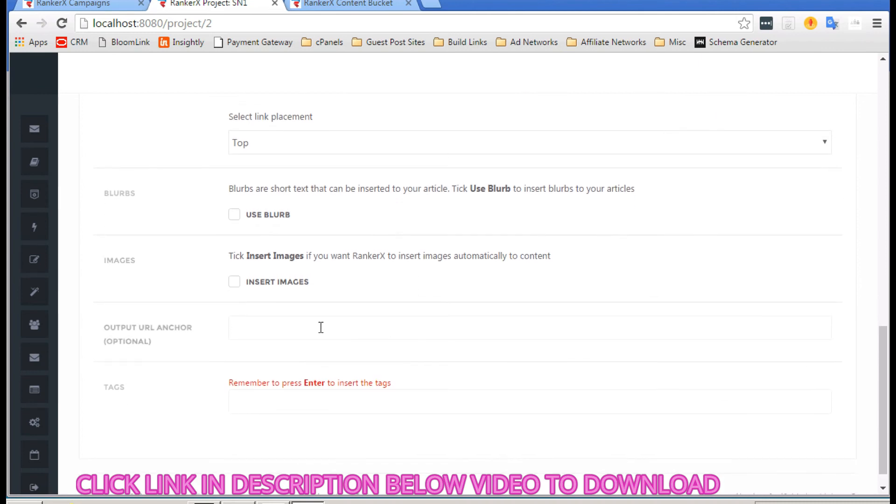
pyautogui.scroll(-1, 289, 323)
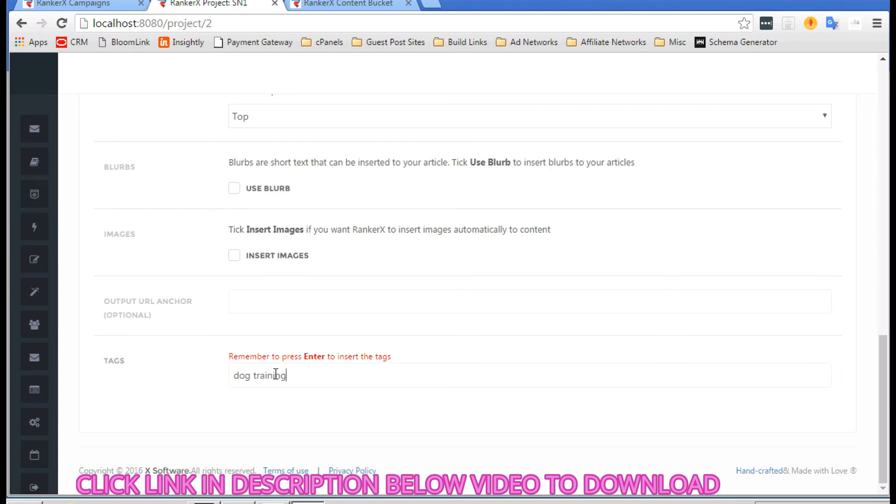
pyautogui.press('Return')
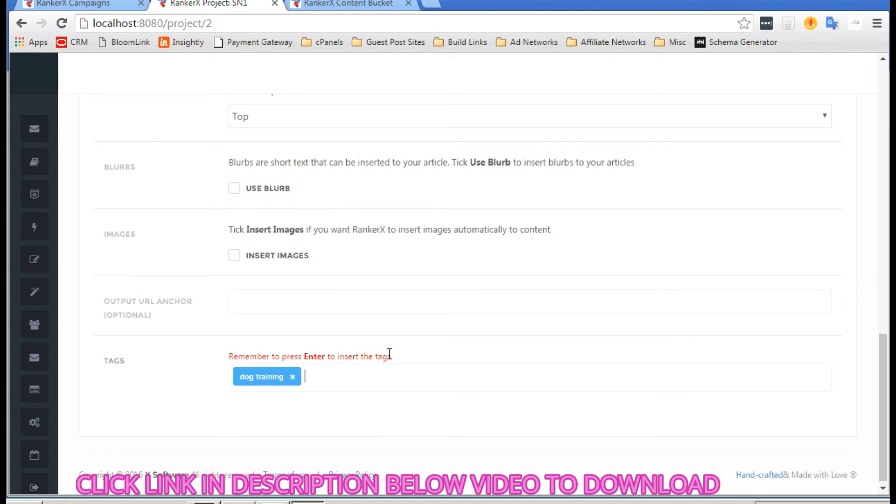
pyautogui.scroll(1, 389, 353)
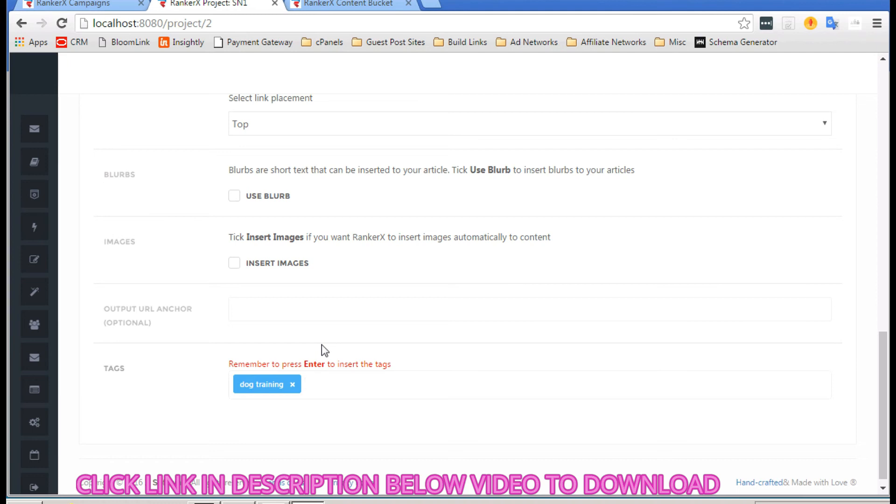
pyautogui.scroll(15, 321, 344)
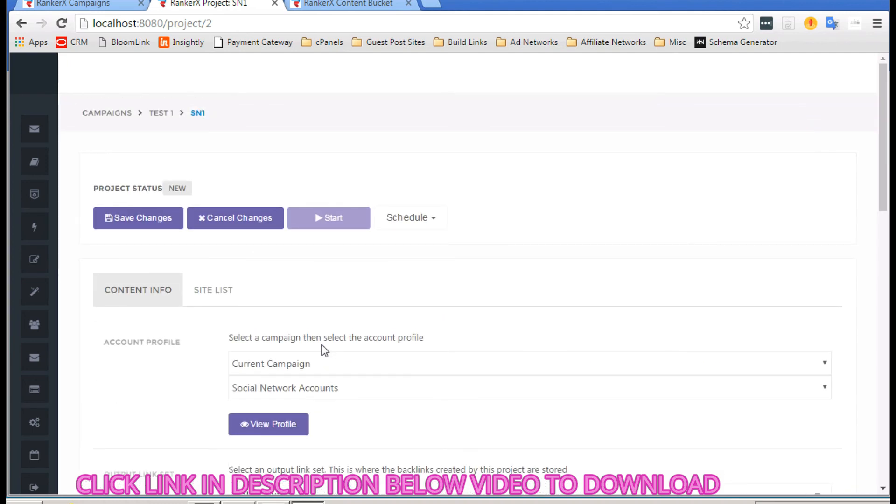
pyautogui.scroll(-1, 321, 344)
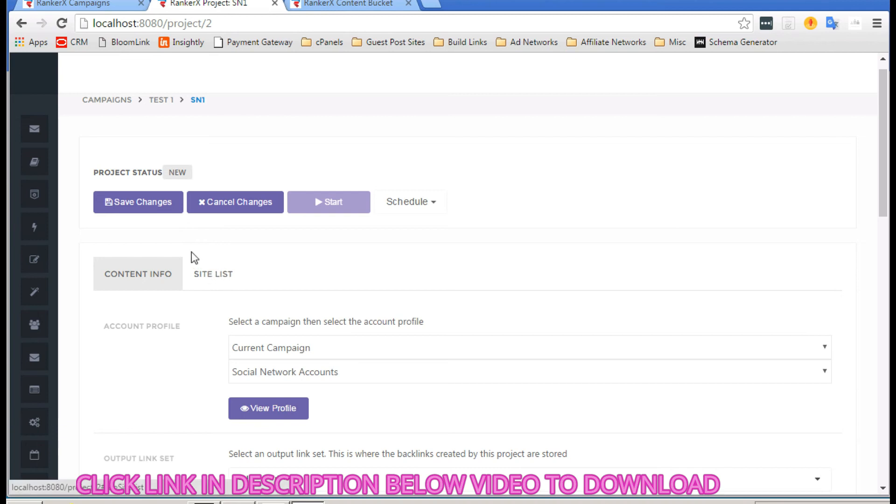
# Step: Save the SN1 project's changes from the Site List view
pyautogui.click(208, 274)
pyautogui.scroll(-3, 295, 304)
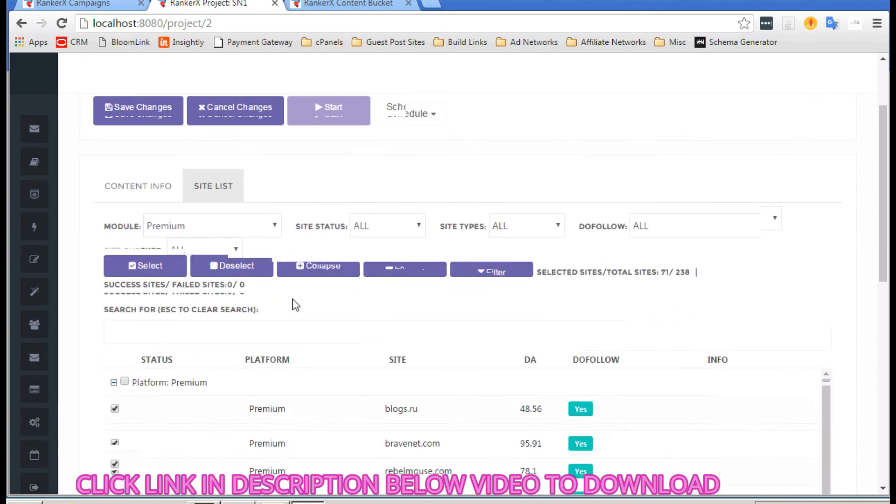
pyautogui.scroll(4, 293, 304)
pyautogui.click(137, 226)
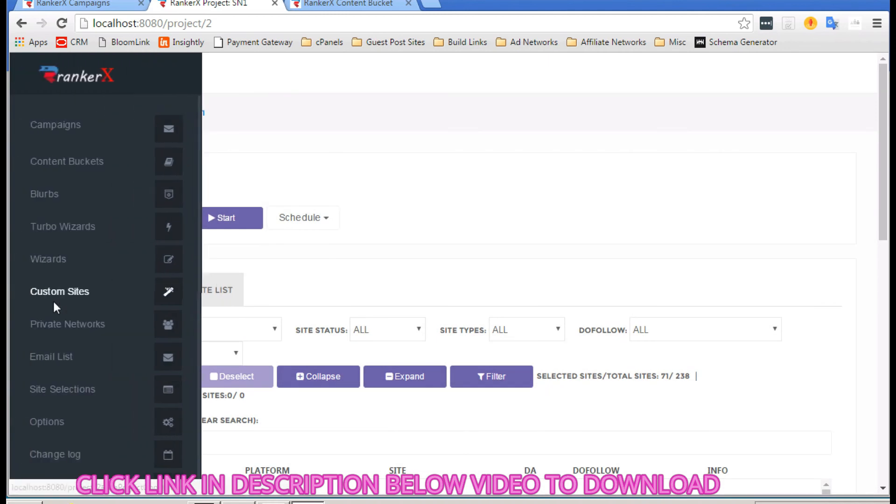
pyautogui.scroll(-1, 52, 299)
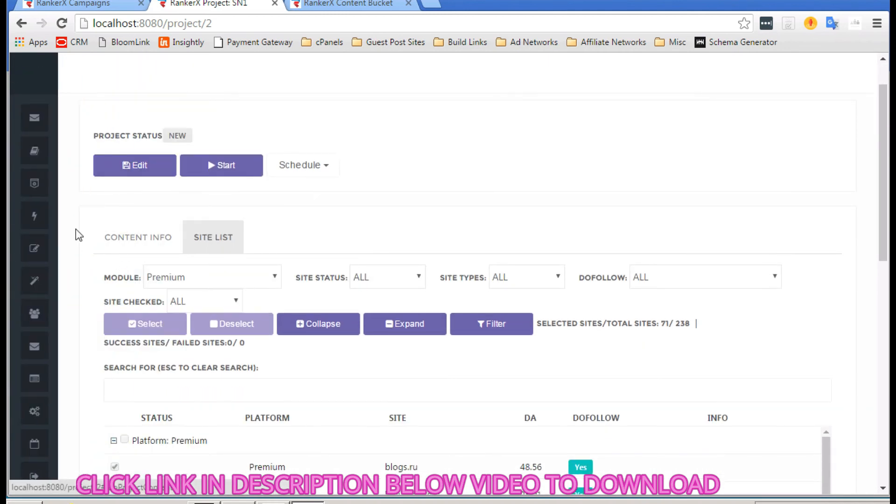
pyautogui.scroll(-1, 76, 228)
# Step: Start the SN1 project and watch the Premium sites begin logging in and posting
pyautogui.click(220, 139)
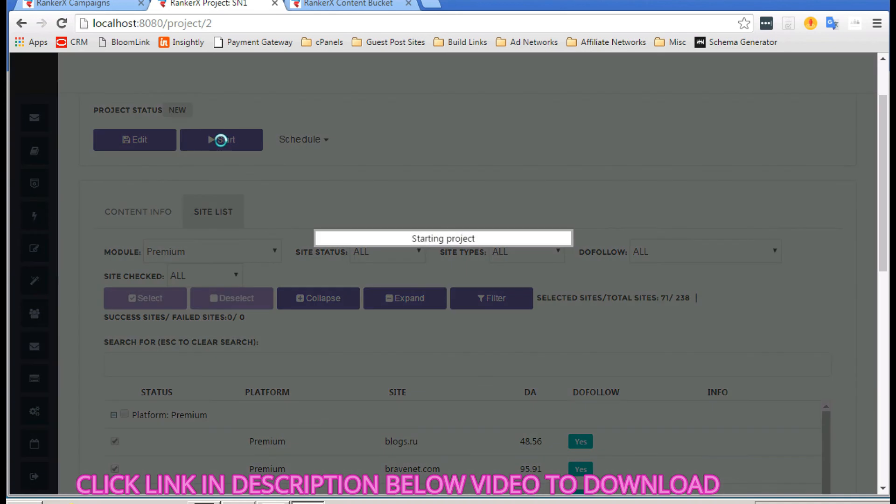
pyautogui.scroll(-1, 98, 210)
pyautogui.scroll(-5, 98, 212)
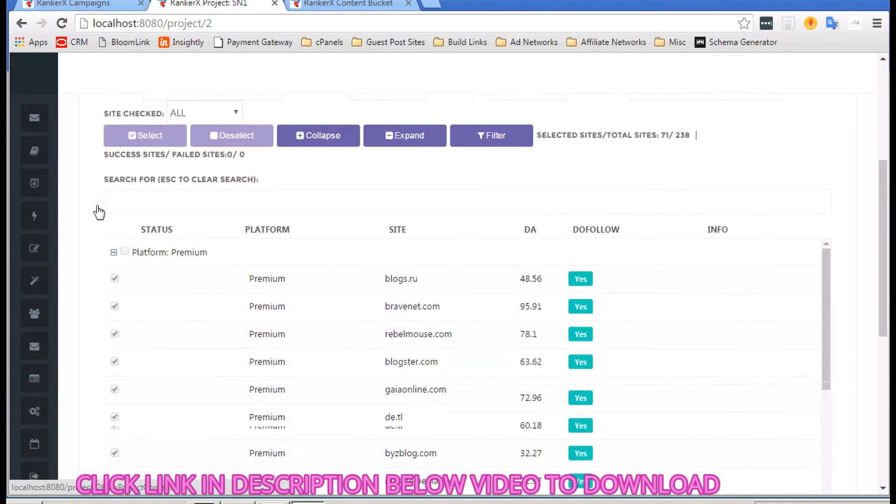
pyautogui.scroll(7, 339, 340)
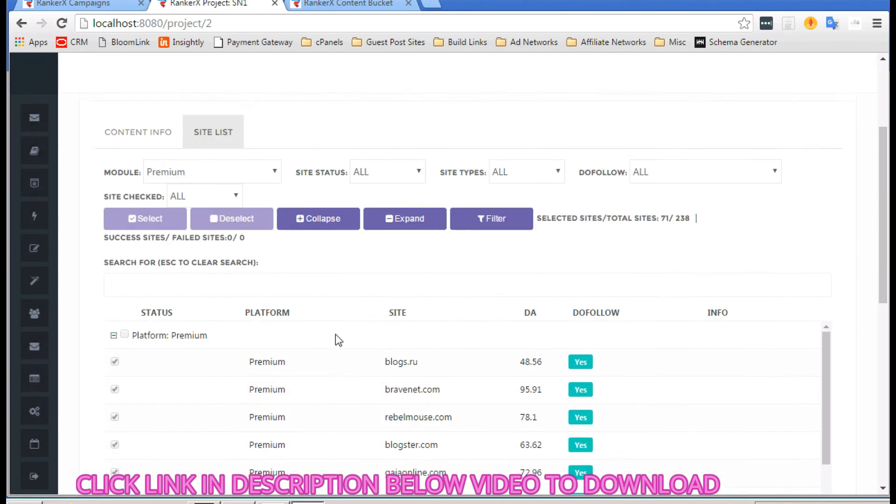
pyautogui.scroll(-1, 339, 340)
pyautogui.scroll(-2, 337, 339)
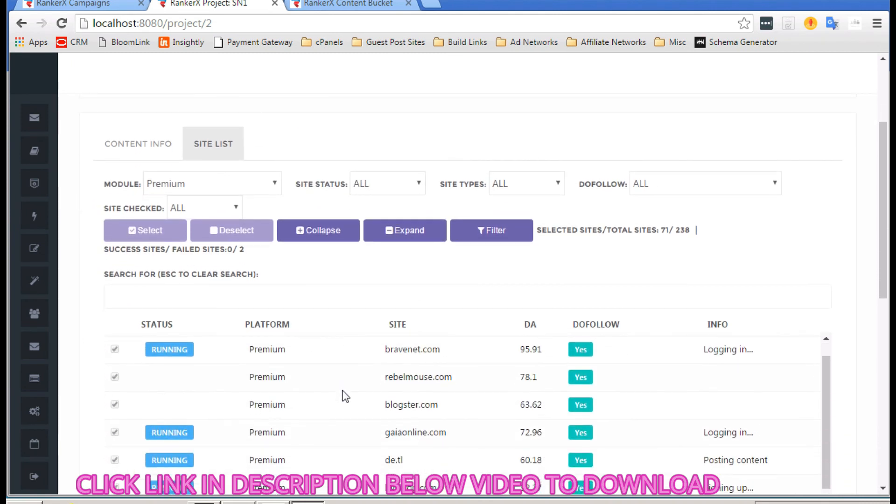
pyautogui.scroll(-1, 344, 395)
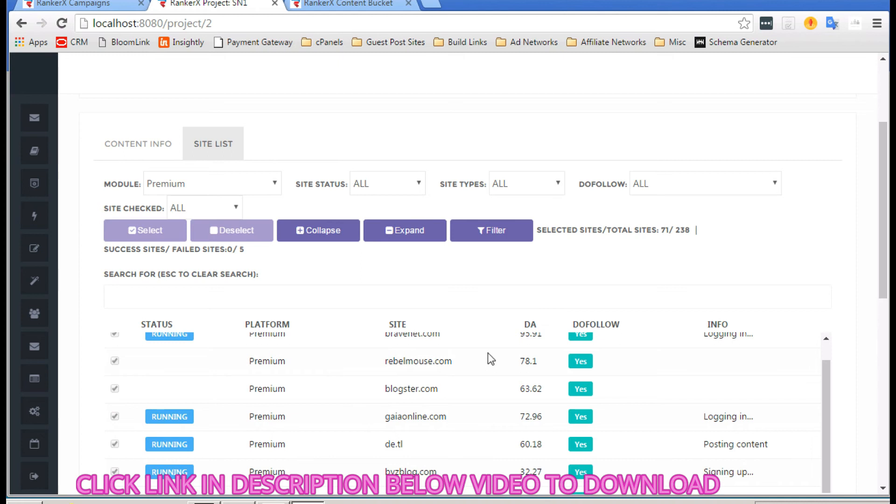
# Step: Sort the site list by DA, highest first, and monitor statuses up to 38 successful, 8 failed
pyautogui.click(531, 325)
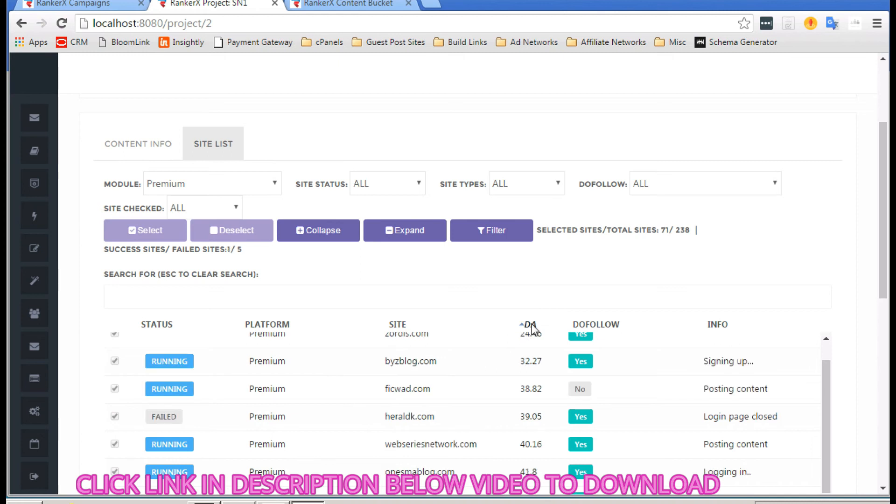
pyautogui.click(531, 327)
pyautogui.scroll(-1, 393, 251)
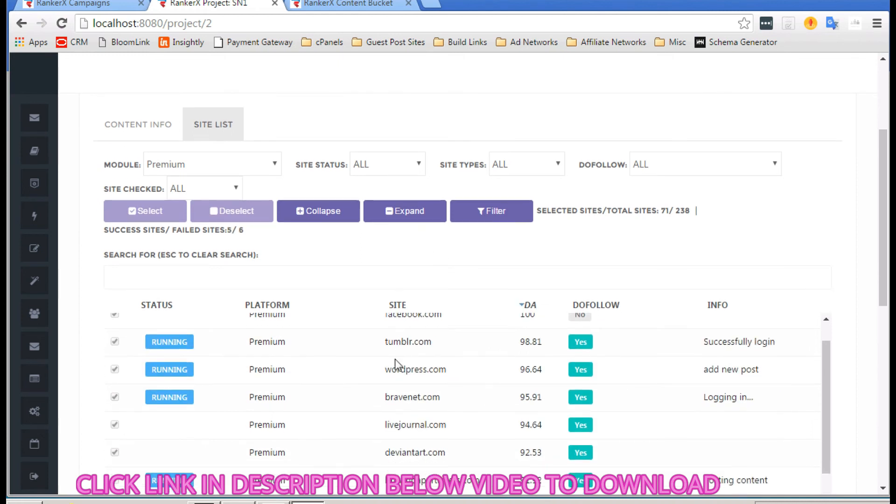
pyautogui.scroll(-2, 395, 359)
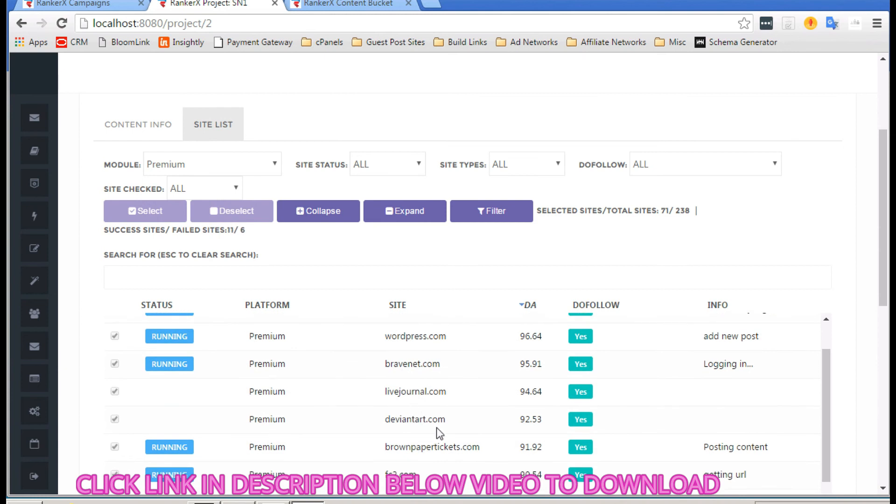
pyautogui.scroll(-4, 403, 371)
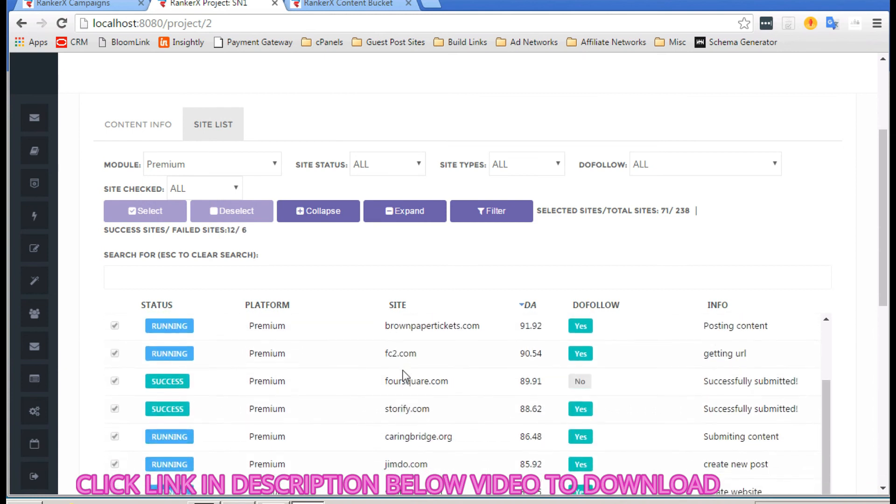
pyautogui.scroll(-2, 403, 371)
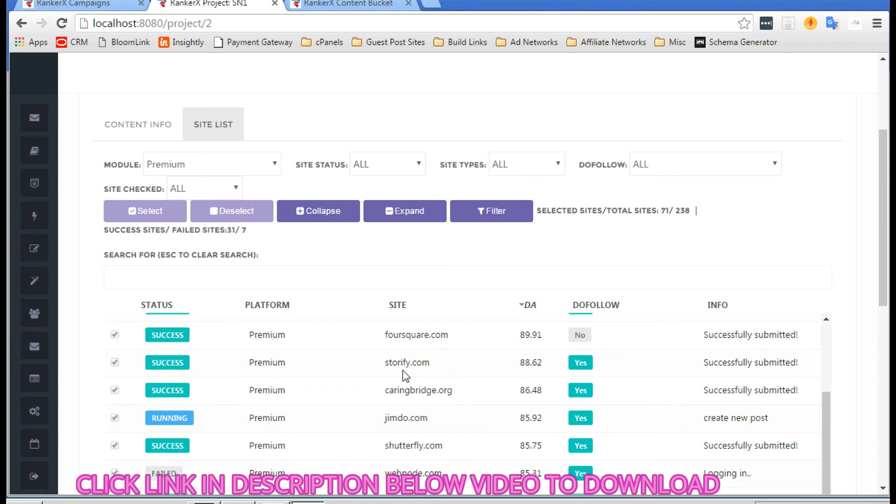
pyautogui.scroll(-2, 503, 385)
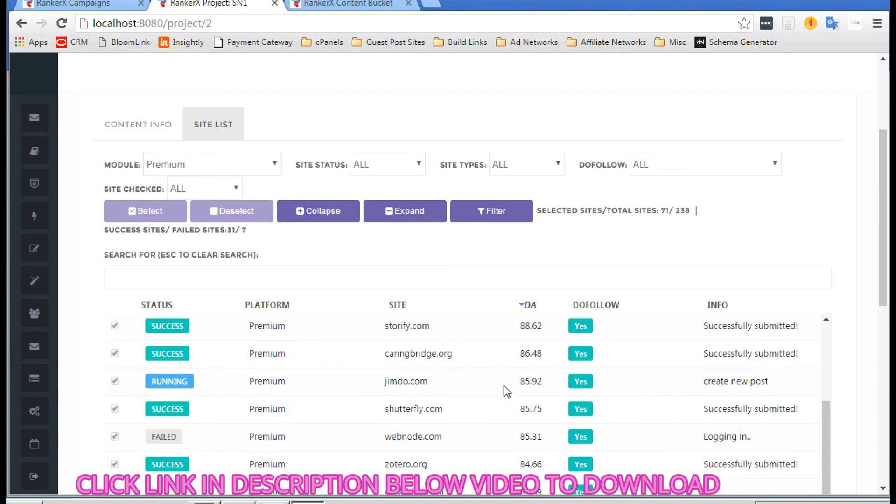
pyautogui.scroll(-4, 503, 385)
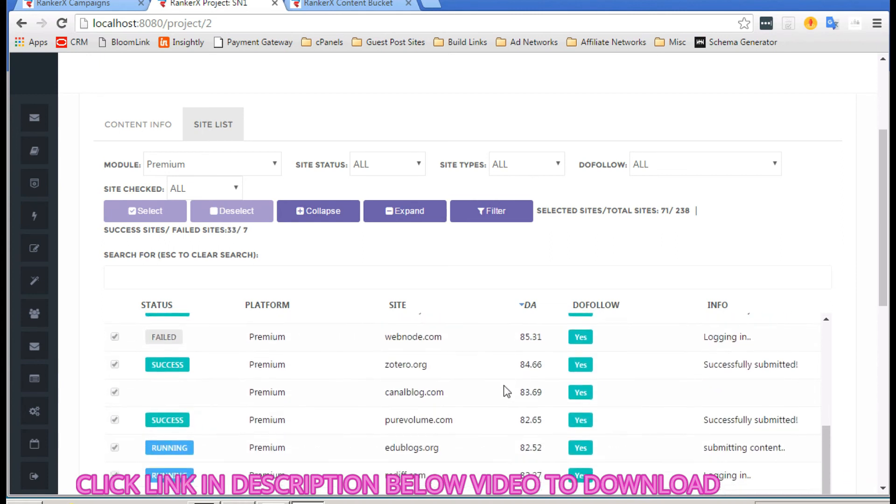
pyautogui.scroll(-4, 503, 384)
pyautogui.scroll(2, 503, 385)
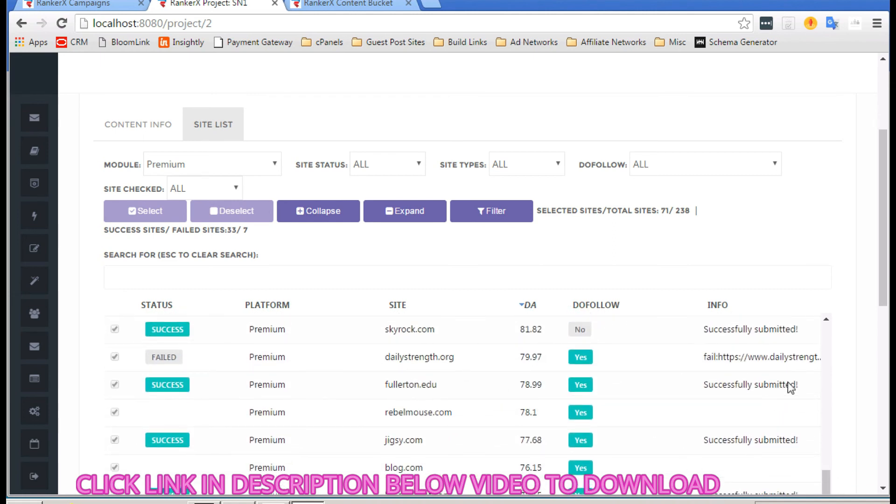
pyautogui.scroll(-5, 858, 379)
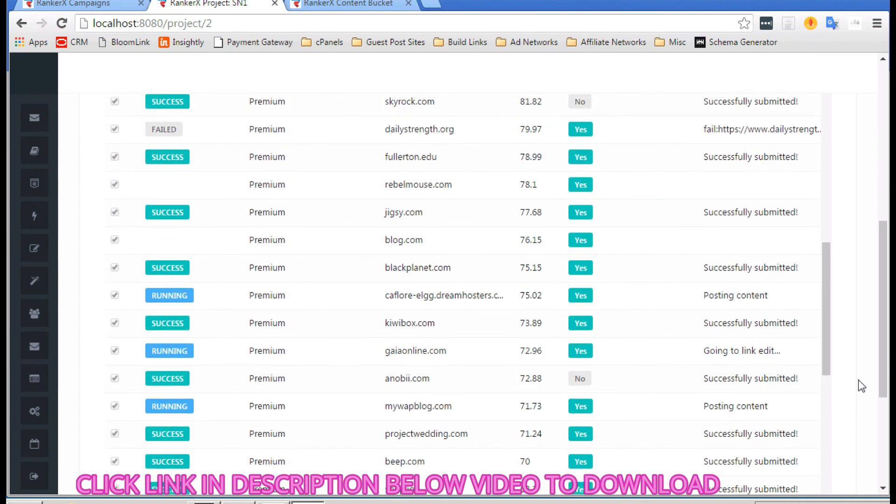
pyautogui.scroll(3, 656, 248)
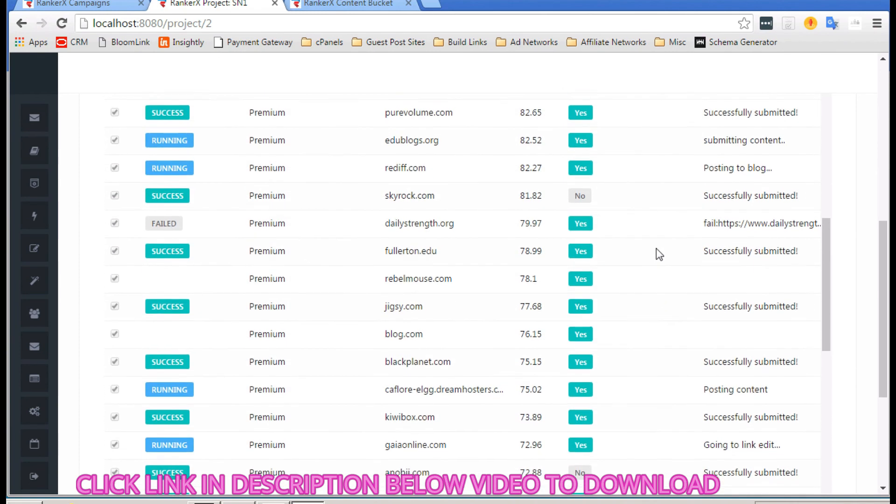
pyautogui.scroll(1, 810, 205)
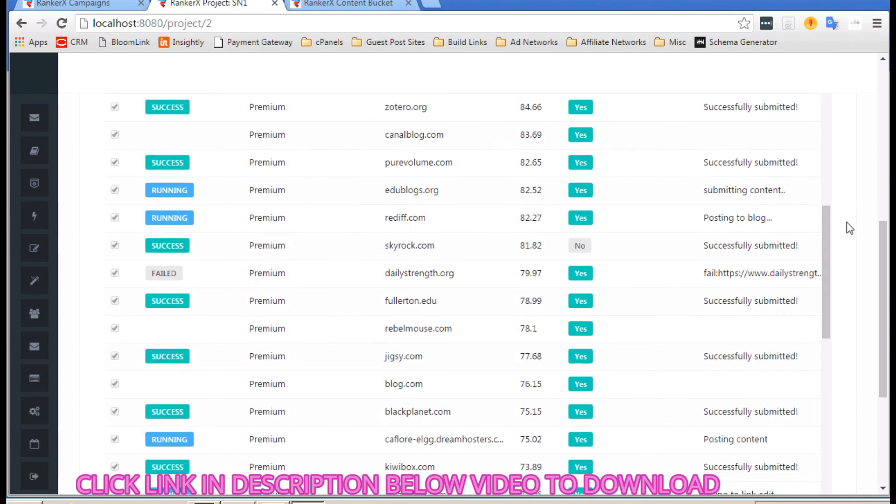
pyautogui.scroll(-3, 849, 228)
pyautogui.scroll(-1, 849, 228)
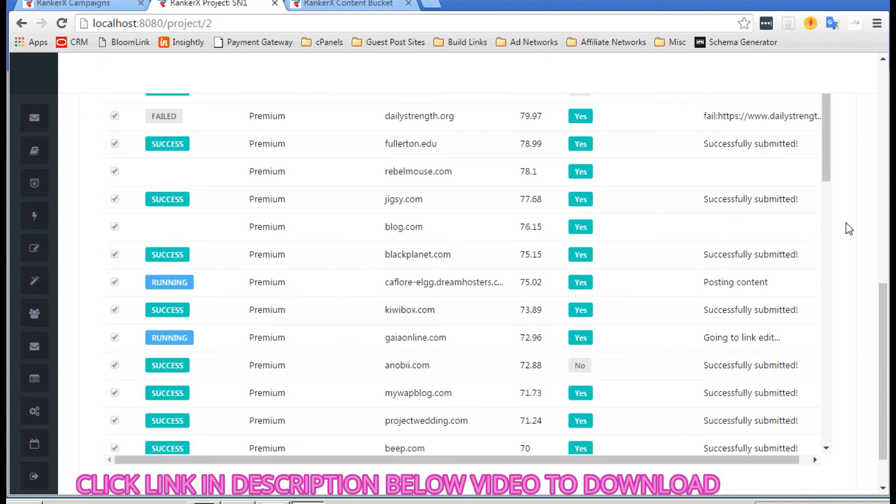
pyautogui.click(815, 460)
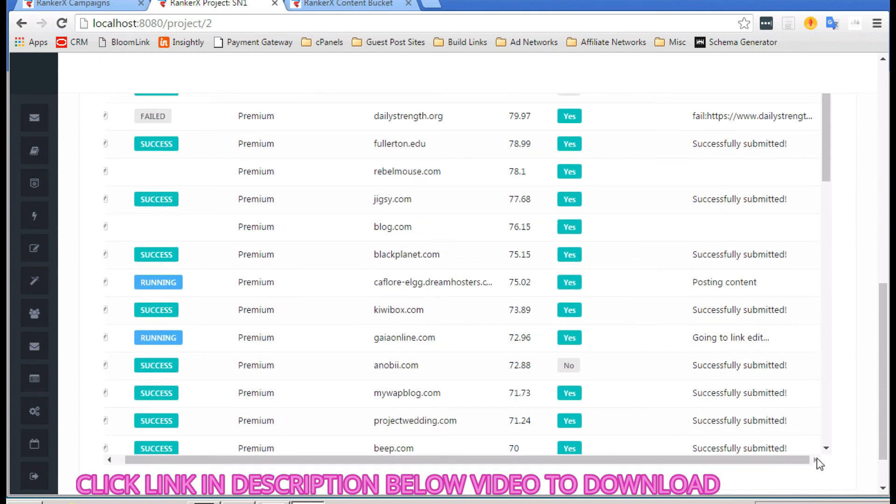
pyautogui.scroll(15, 782, 228)
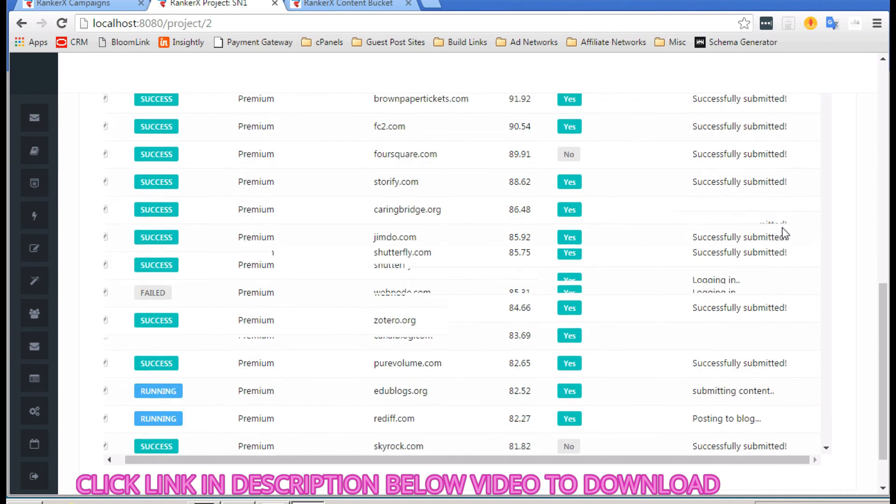
pyautogui.scroll(3, 782, 227)
pyautogui.scroll(-1, 782, 227)
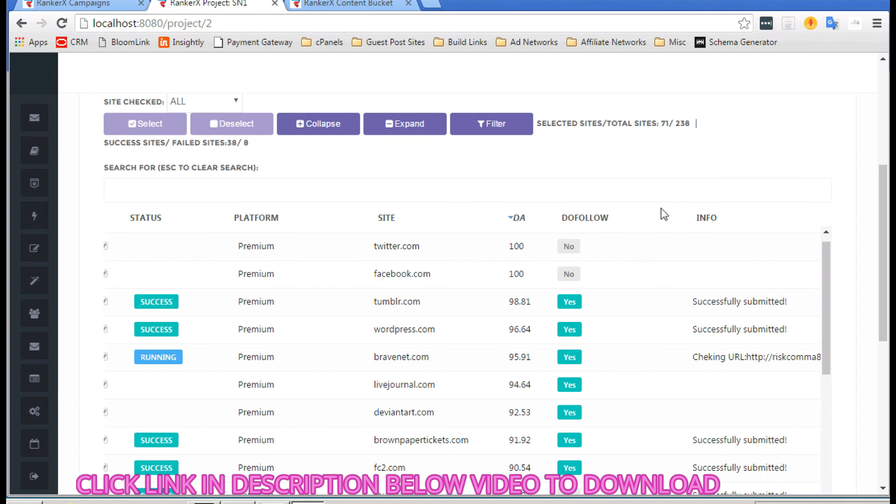
pyautogui.moveTo(685, 217); pyautogui.dragTo(627, 218)
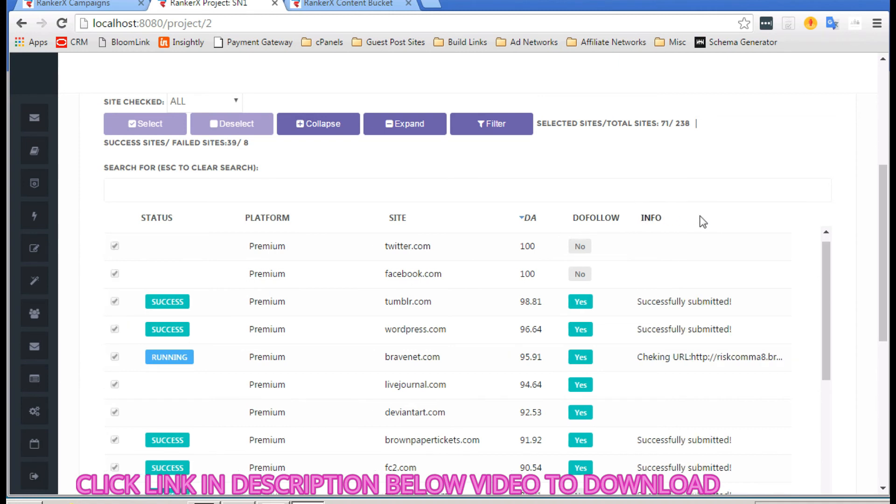
pyautogui.click(788, 221)
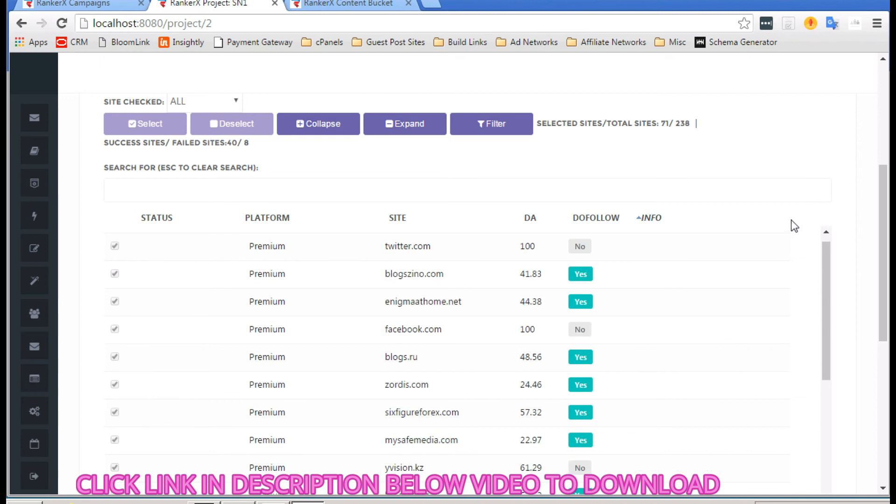
pyautogui.scroll(-1, 681, 270)
pyautogui.scroll(6, 682, 270)
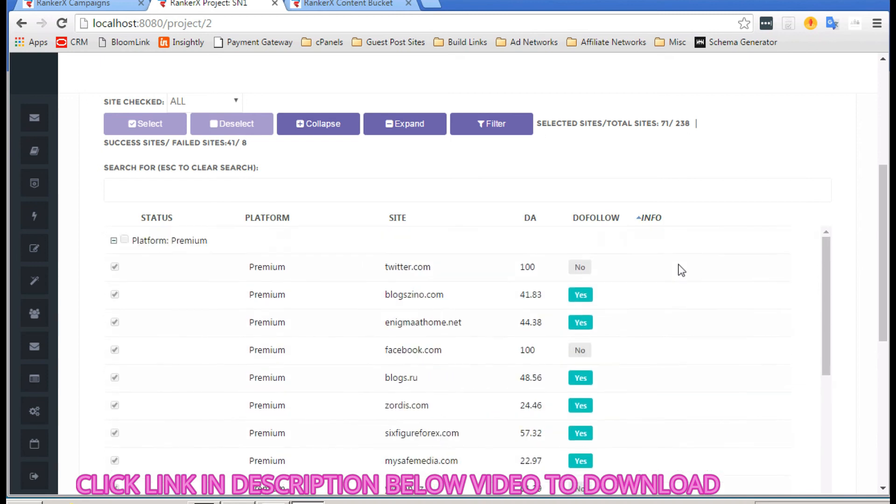
pyautogui.scroll(-6, 681, 269)
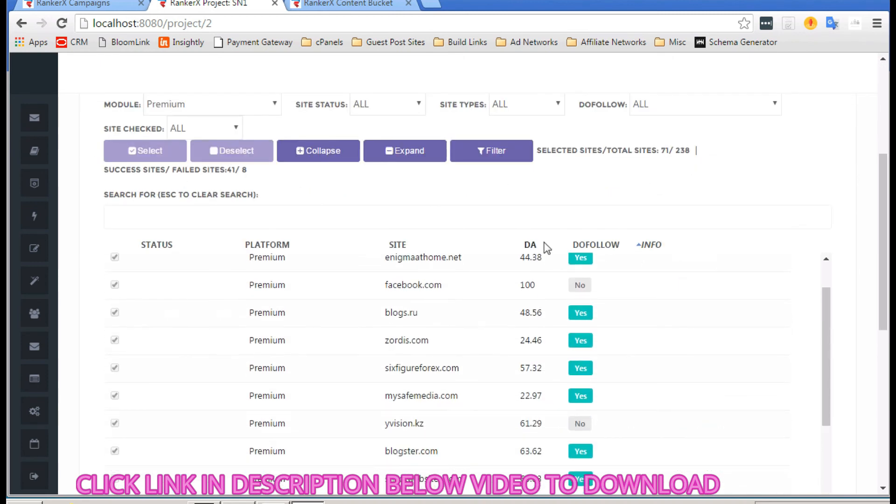
pyautogui.click(528, 245)
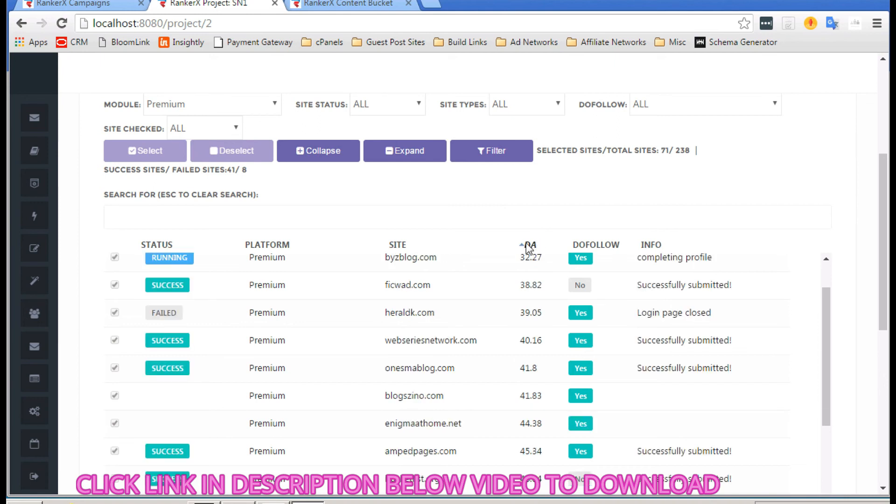
pyautogui.click(528, 245)
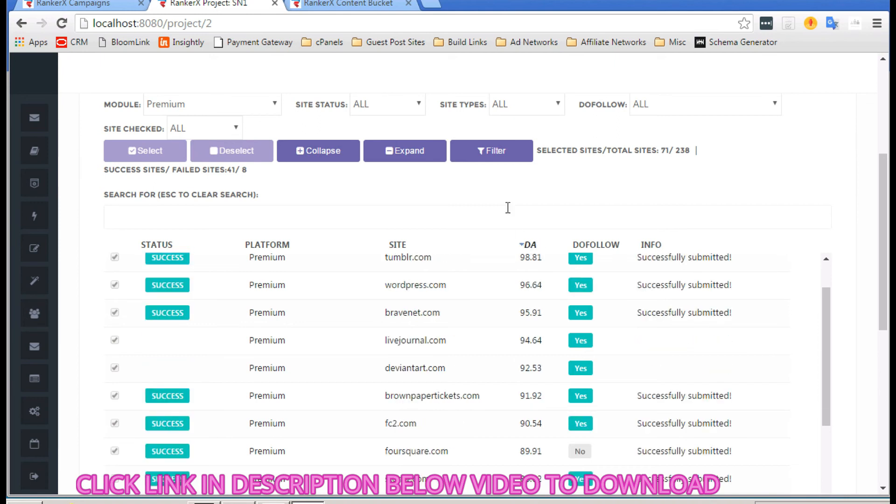
pyautogui.scroll(-3, 476, 184)
pyautogui.scroll(3, 435, 309)
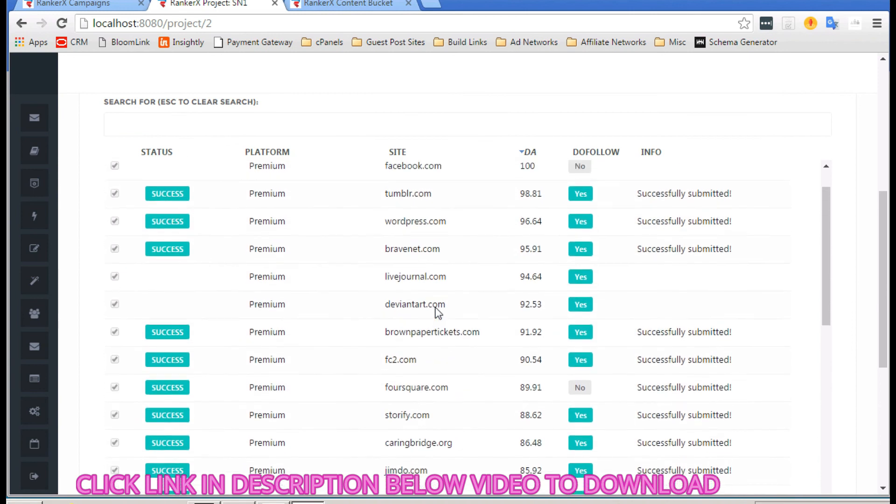
pyautogui.scroll(-1, 435, 310)
pyautogui.scroll(3, 435, 307)
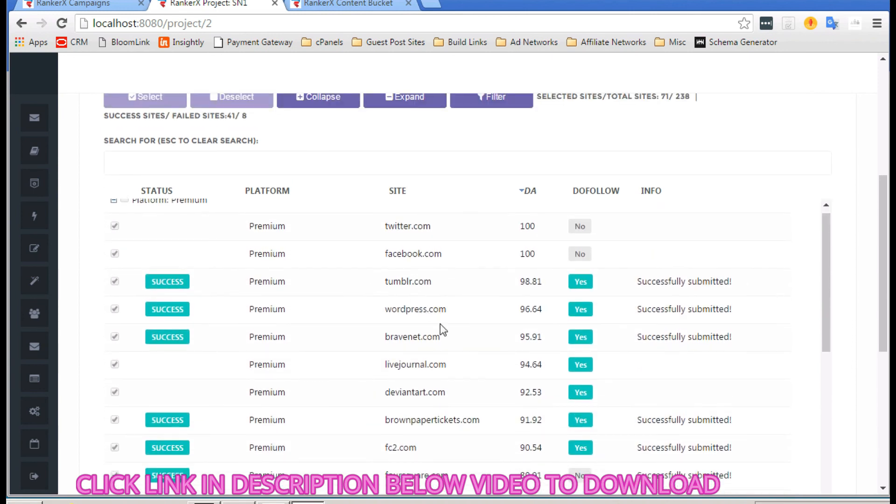
pyautogui.scroll(-2, 441, 322)
pyautogui.scroll(-9, 443, 329)
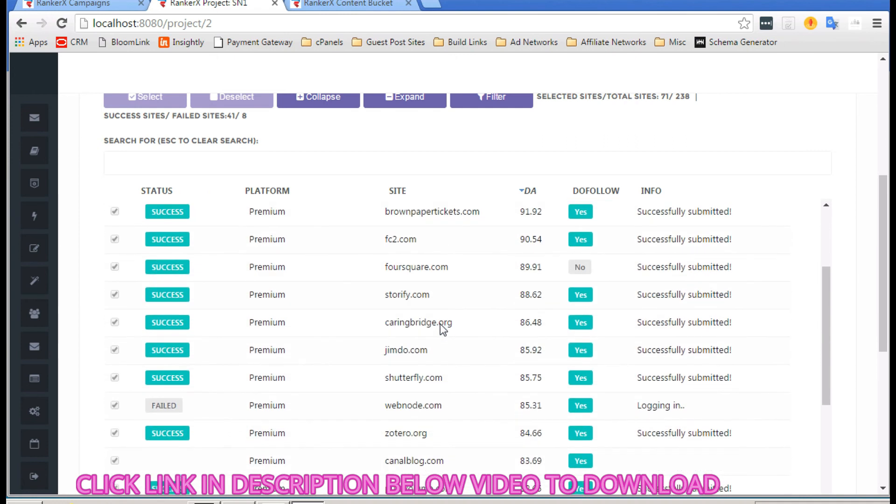
pyautogui.scroll(-16, 443, 330)
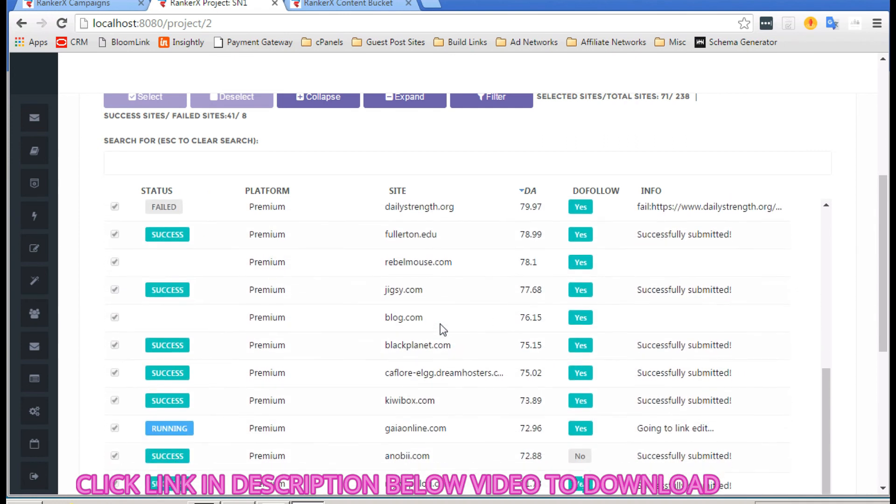
pyautogui.scroll(-18, 443, 330)
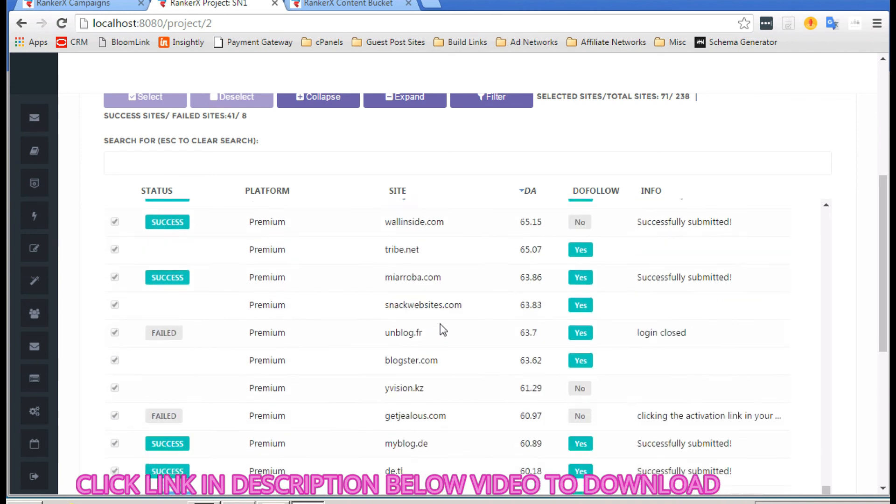
pyautogui.scroll(-5, 443, 330)
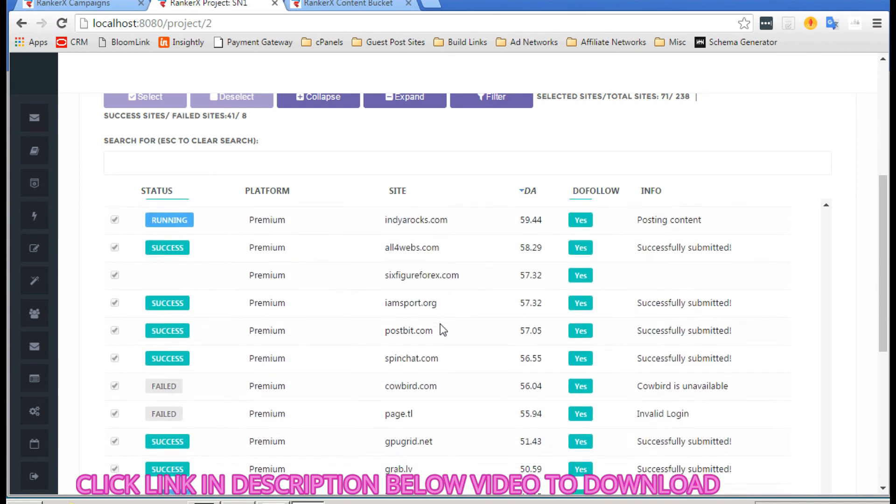
pyautogui.scroll(3, 443, 330)
pyautogui.scroll(4, 443, 329)
pyautogui.scroll(-3, 443, 330)
pyautogui.scroll(-4, 443, 330)
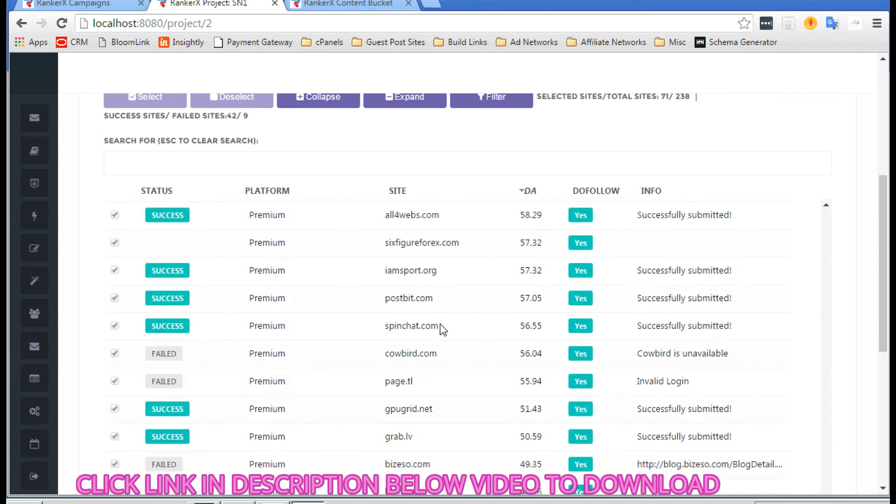
pyautogui.scroll(-1, 442, 329)
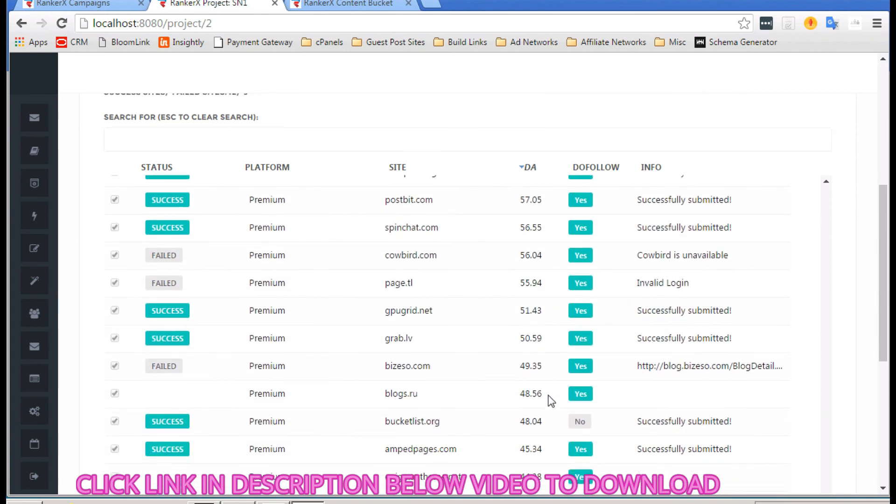
pyautogui.scroll(-5, 503, 286)
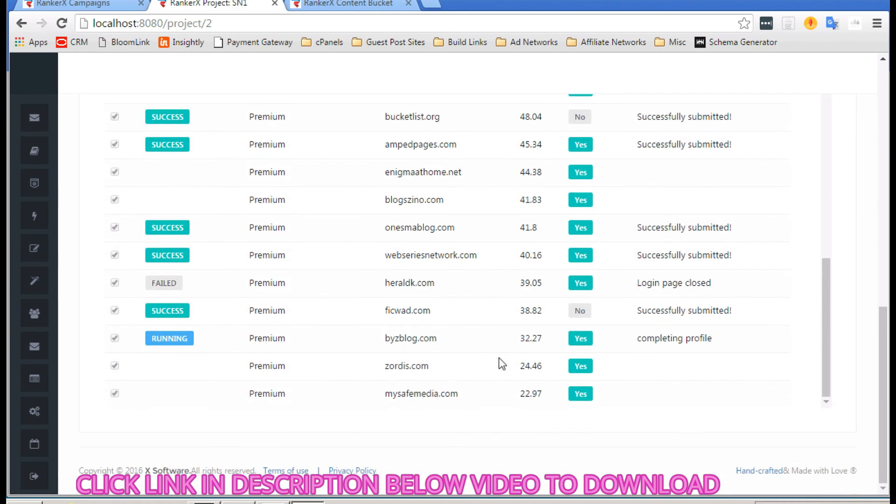
pyautogui.scroll(3, 500, 357)
pyautogui.scroll(15, 499, 358)
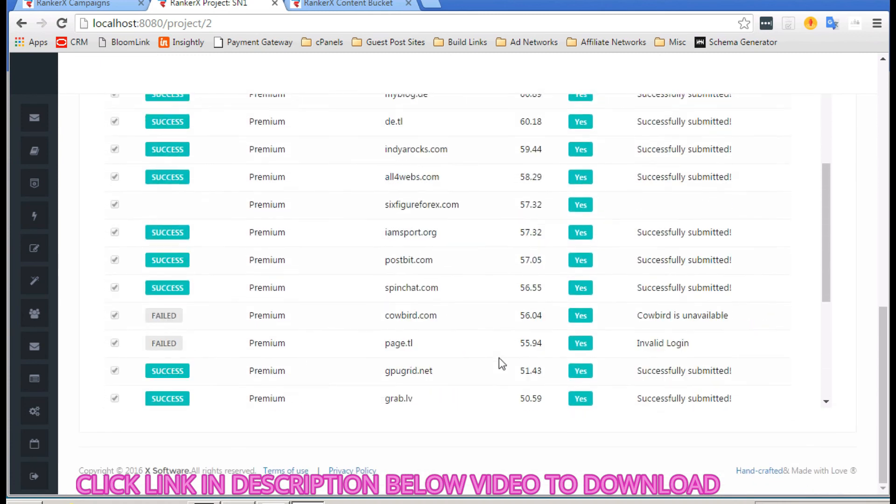
pyautogui.scroll(6, 499, 357)
pyautogui.scroll(-2, 500, 358)
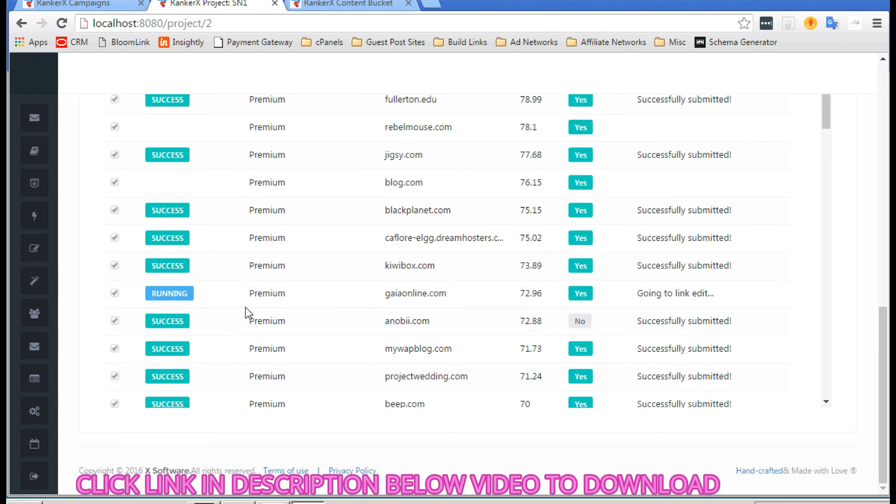
pyautogui.scroll(20, 247, 312)
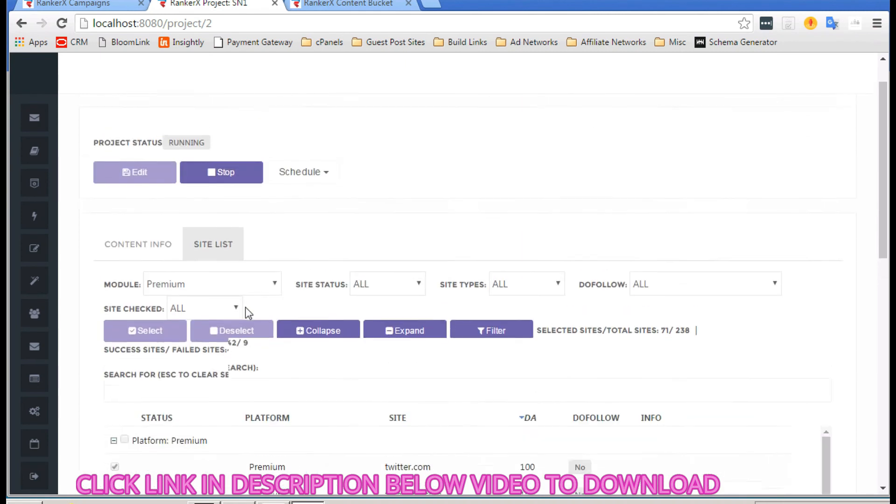
# Step: Monitor the Site List results until Project Status reads COMPLETED with 42 successful, 11 failed
pyautogui.scroll(1, 248, 312)
pyautogui.scroll(-5, 395, 254)
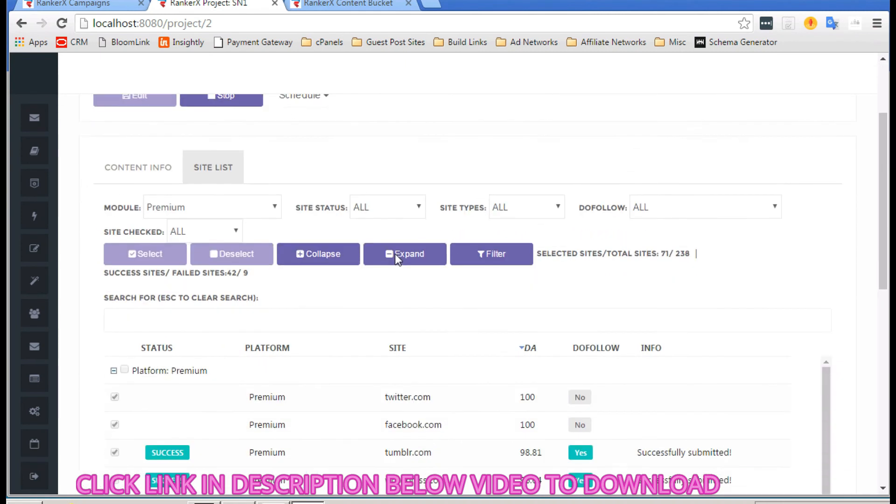
pyautogui.scroll(-10, 430, 328)
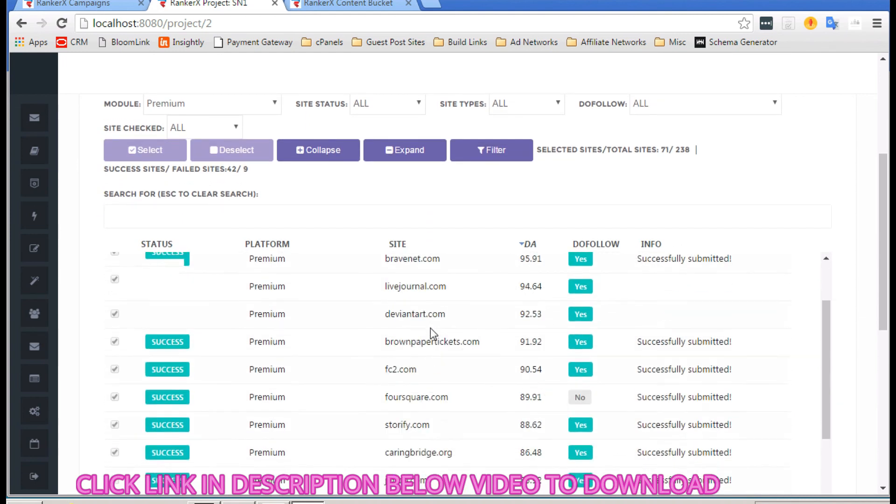
pyautogui.scroll(-6, 430, 328)
pyautogui.scroll(1, 430, 327)
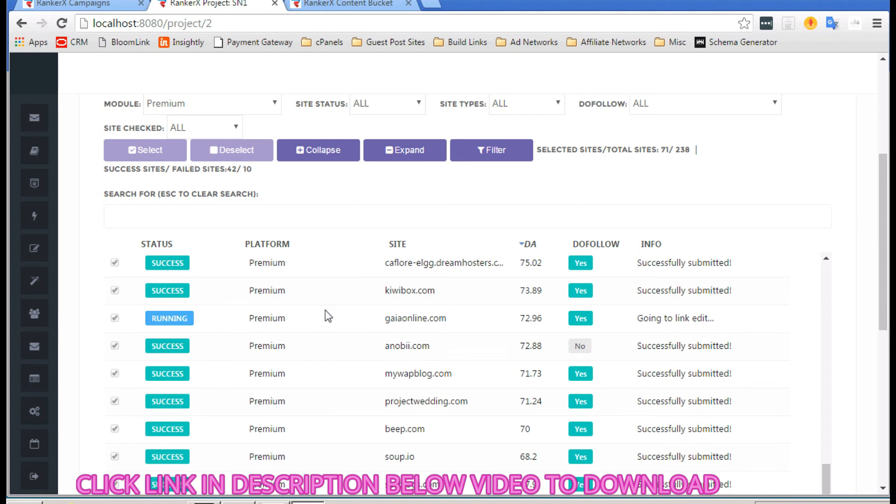
pyautogui.scroll(-6, 396, 314)
pyautogui.scroll(-10, 389, 311)
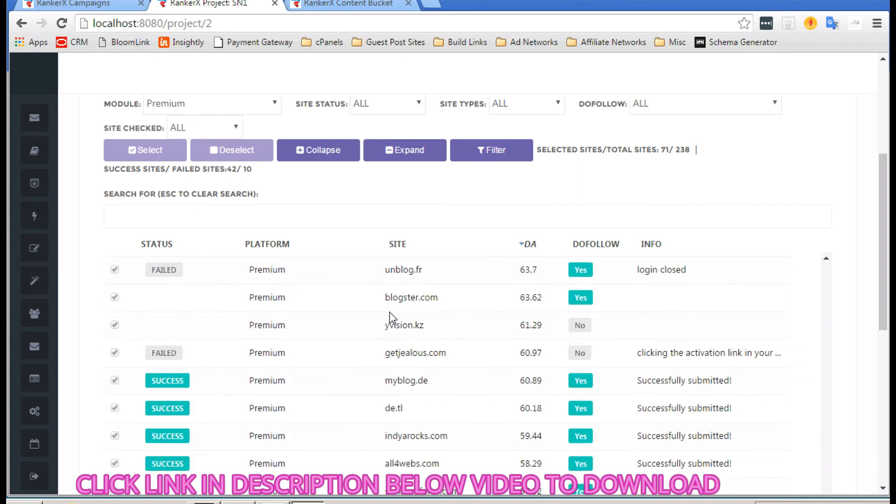
pyautogui.scroll(-5, 389, 313)
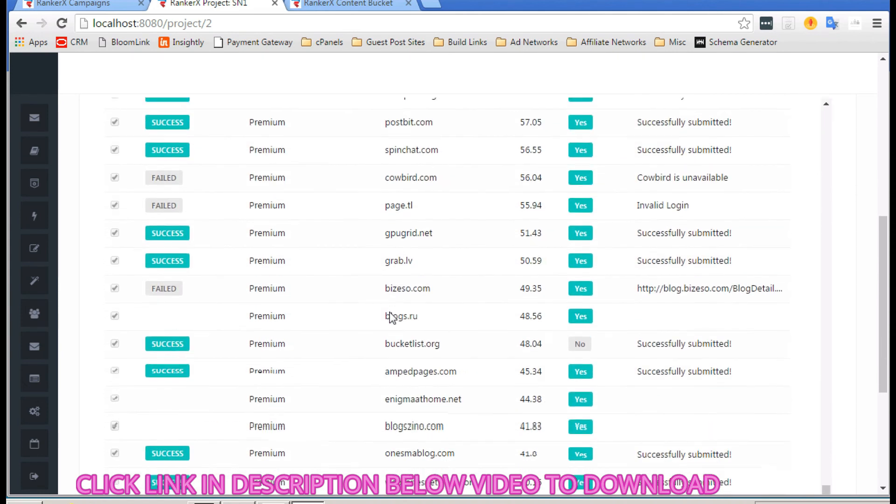
pyautogui.scroll(10, 390, 317)
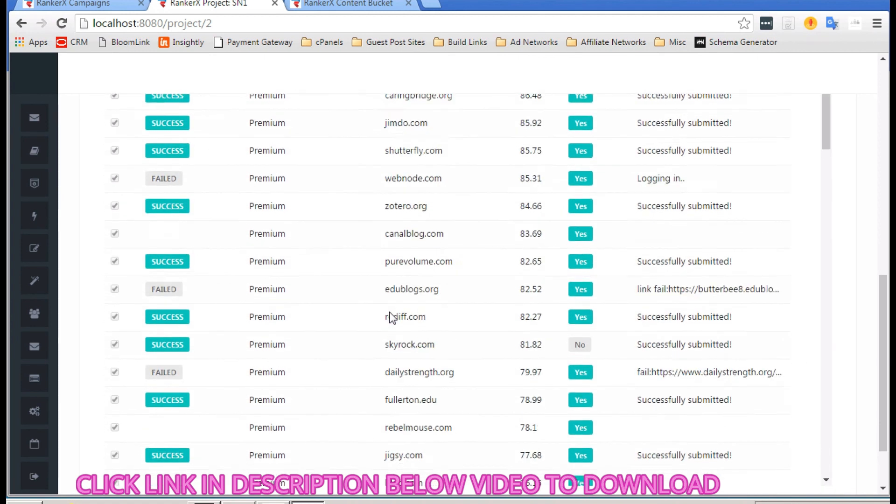
pyautogui.scroll(1, 391, 317)
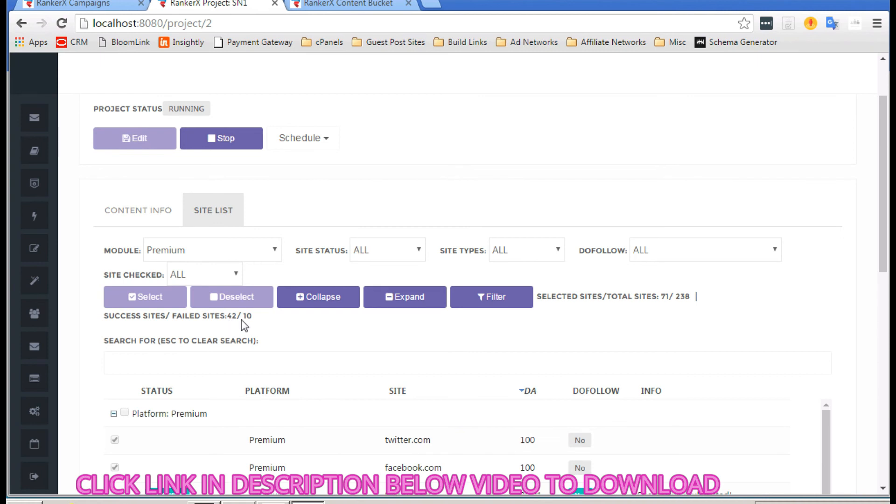
pyautogui.scroll(-1, 321, 325)
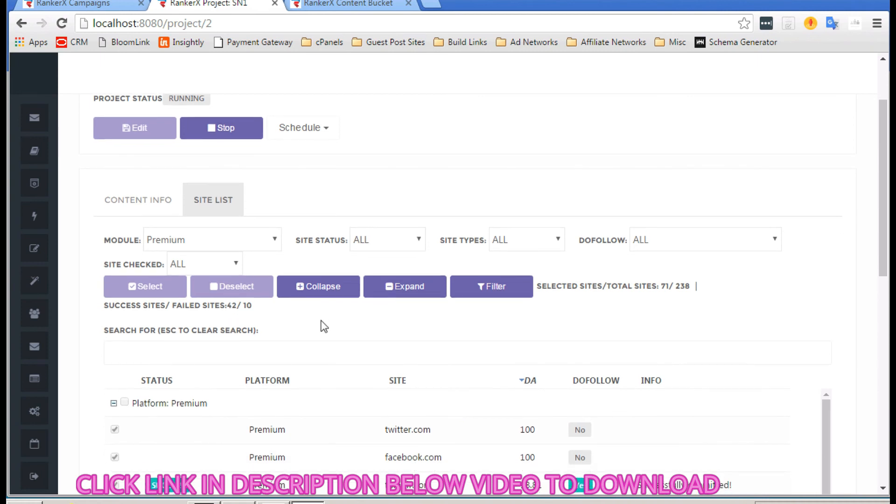
pyautogui.scroll(-1, 322, 322)
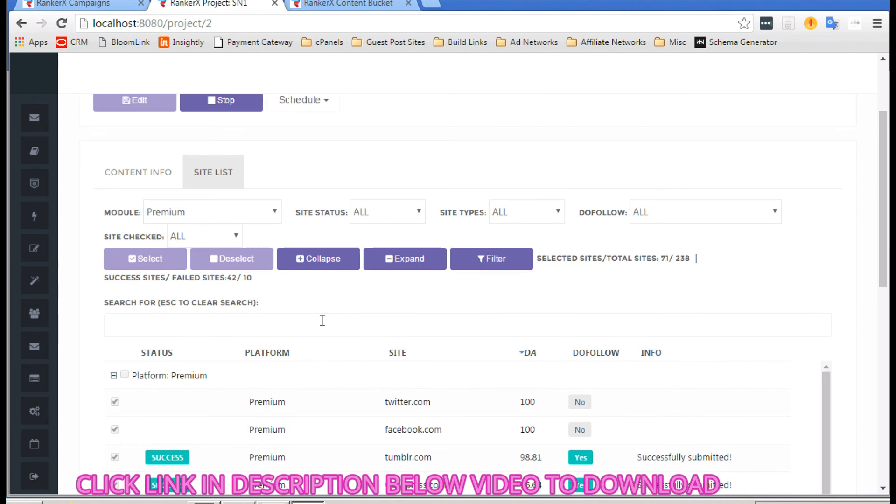
pyautogui.scroll(-1, 322, 320)
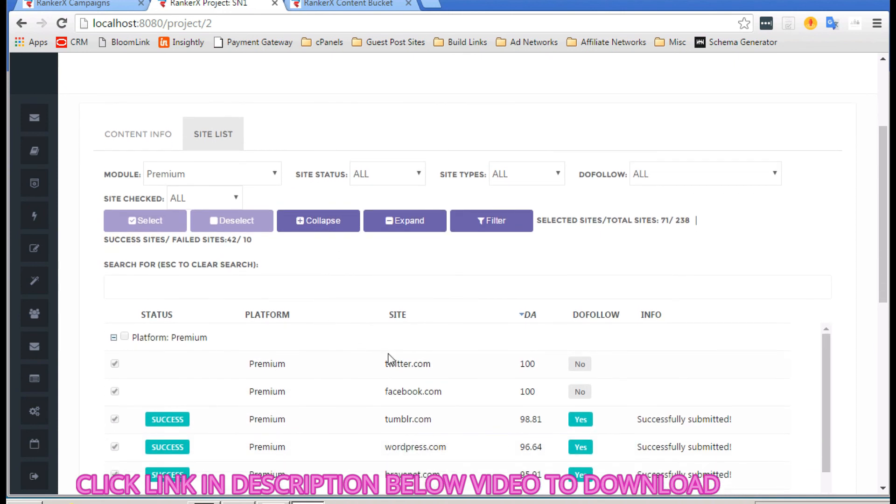
pyautogui.scroll(-1, 390, 359)
pyautogui.scroll(-1, 396, 396)
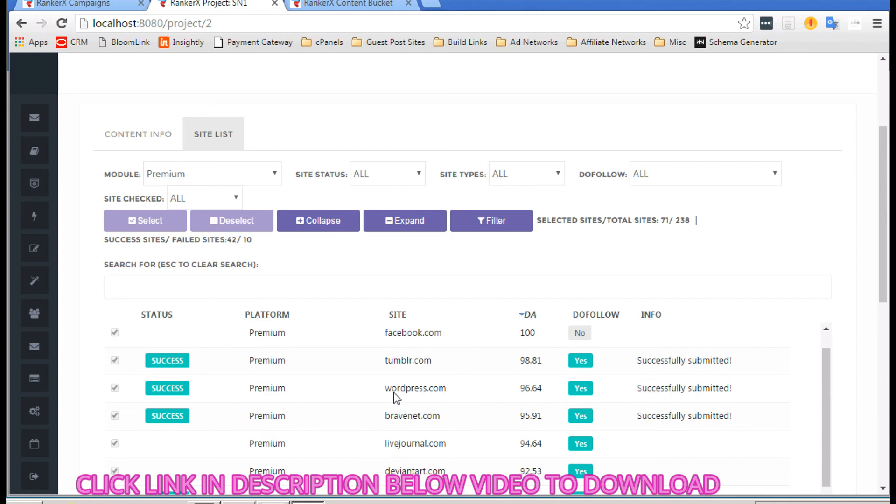
pyautogui.scroll(-1, 396, 397)
pyautogui.scroll(-1, 396, 396)
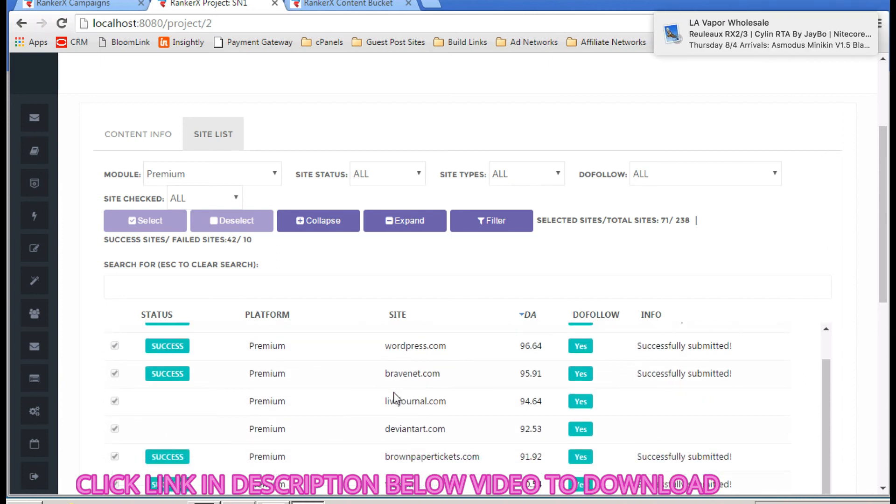
pyautogui.scroll(5, 394, 392)
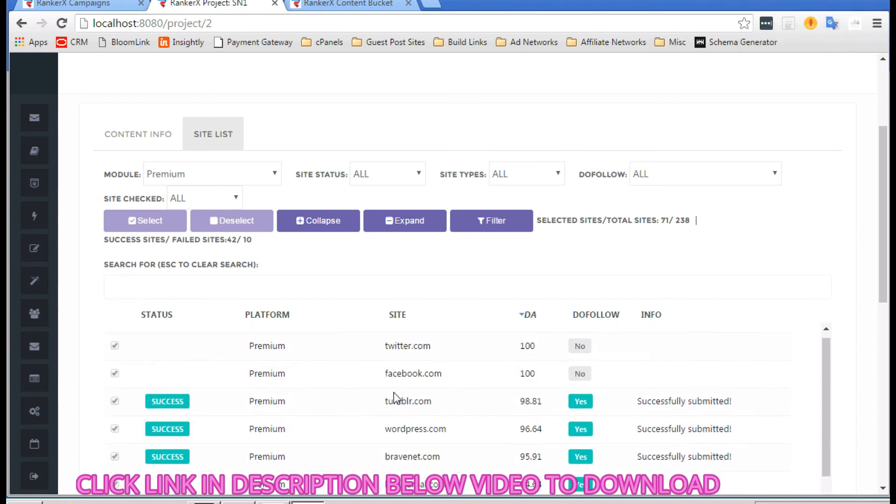
pyautogui.scroll(-1, 394, 392)
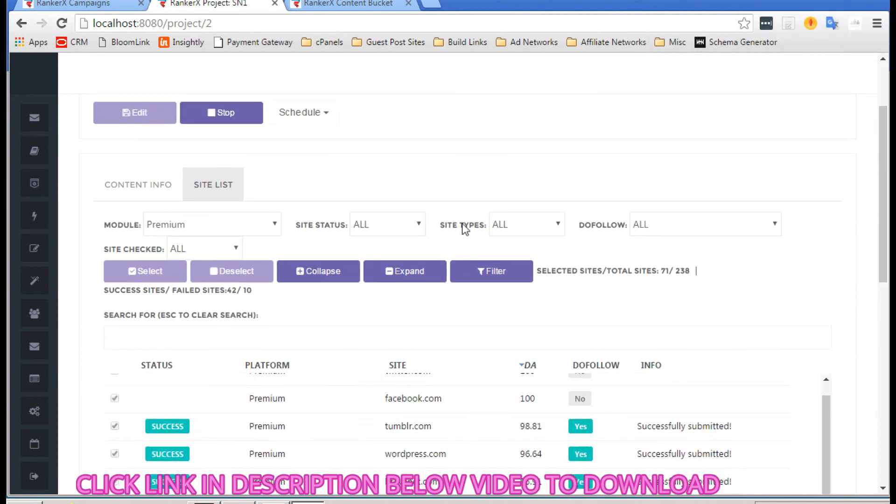
pyautogui.scroll(-4, 464, 225)
pyautogui.scroll(3, 310, 308)
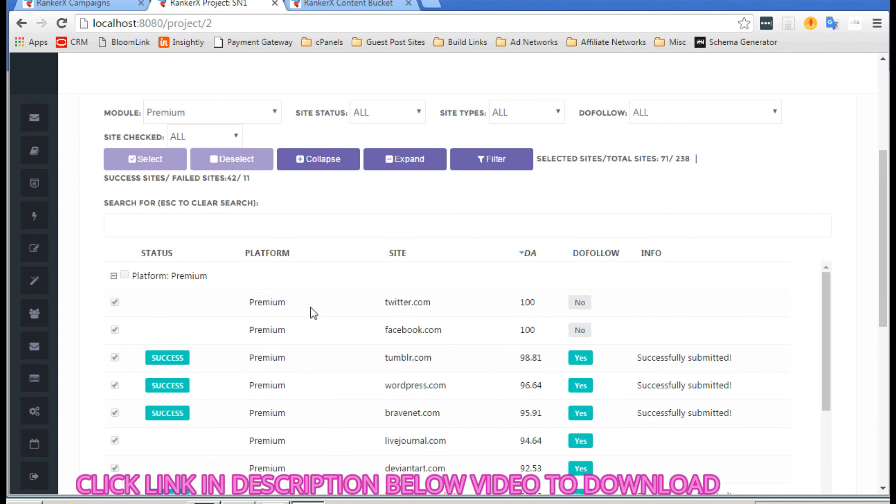
pyautogui.scroll(5, 237, 317)
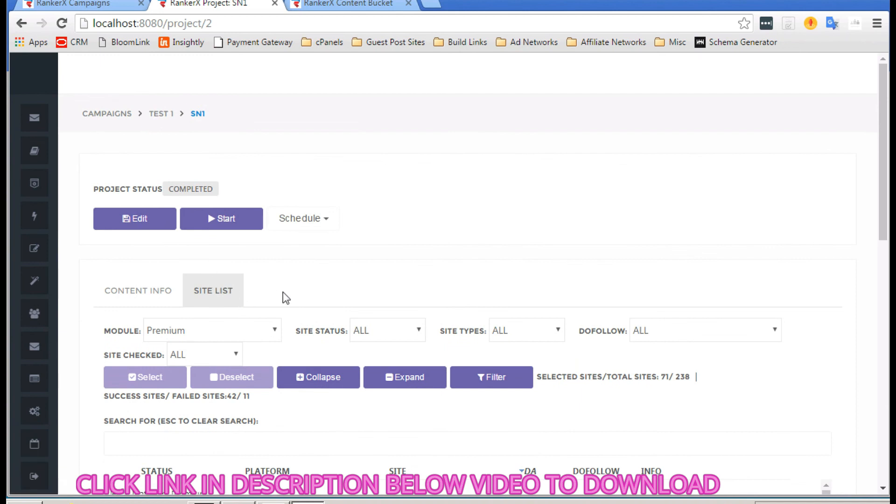
# Step: Open the SN1 - Output link set from the TEST 1 campaign's Link Sets
pyautogui.scroll(-1, 282, 293)
pyautogui.scroll(1, 175, 209)
pyautogui.click(156, 112)
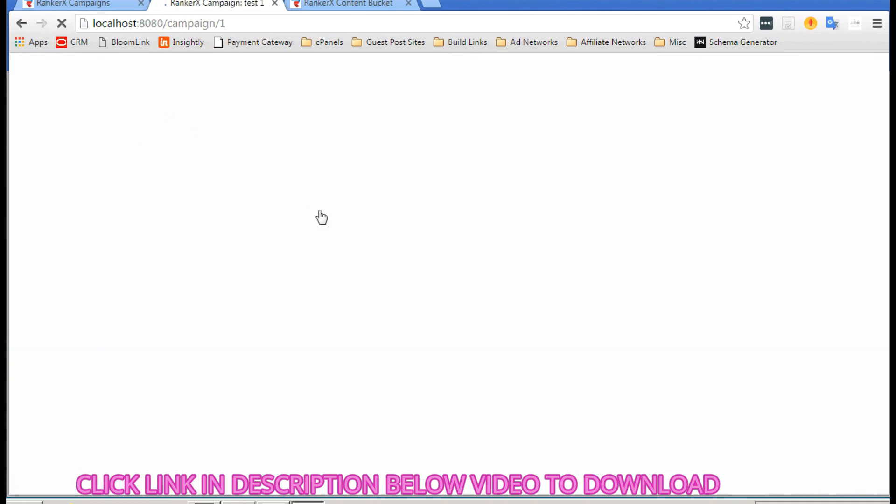
pyautogui.moveTo(331, 310)
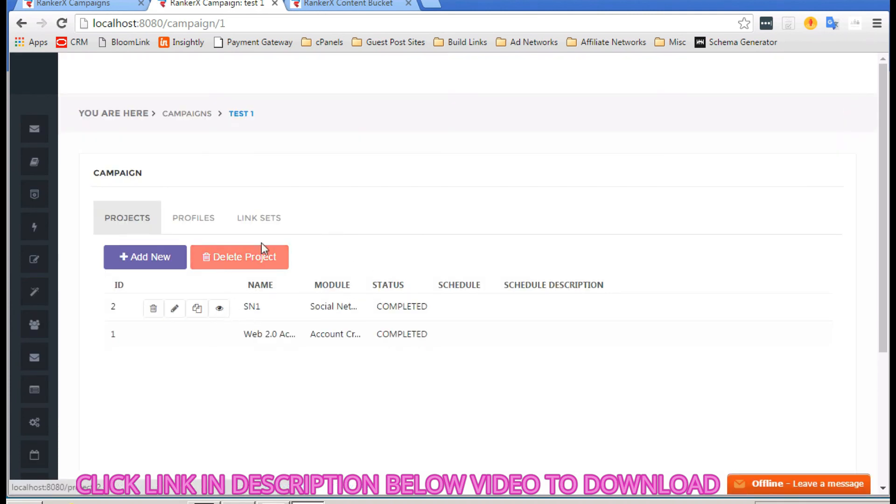
pyautogui.click(270, 219)
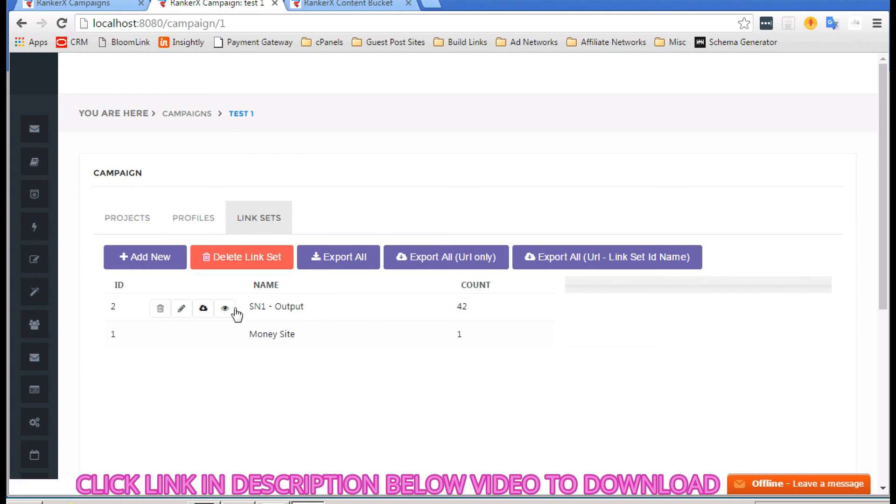
pyautogui.click(221, 311)
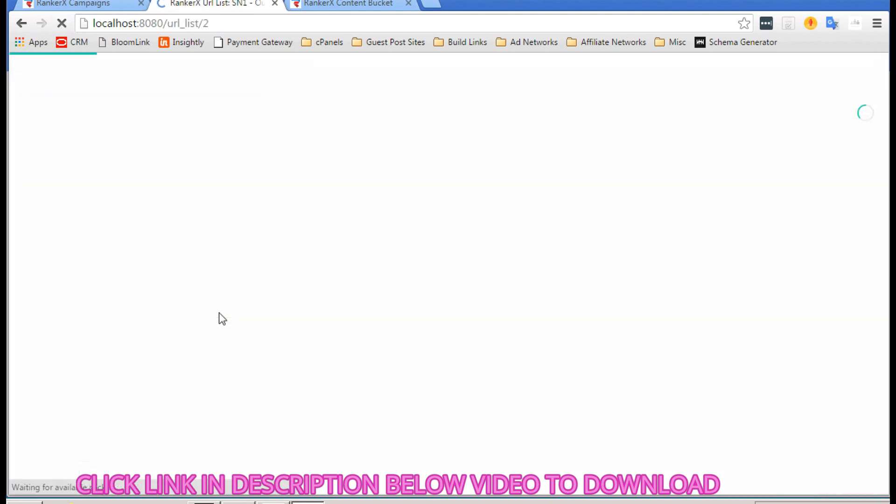
# Step: Review the posted URLs and anchor texts, then export the list as URLs only
pyautogui.scroll(-1, 365, 290)
pyautogui.scroll(1, 365, 285)
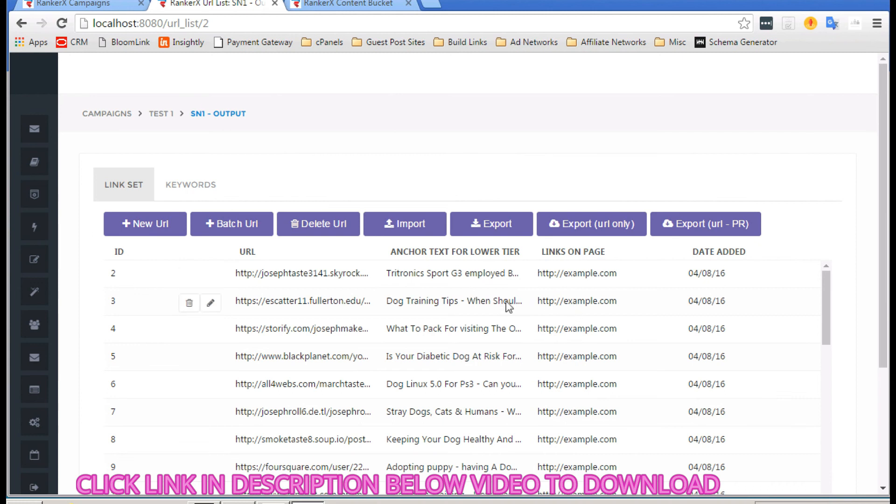
pyautogui.scroll(-3, 342, 312)
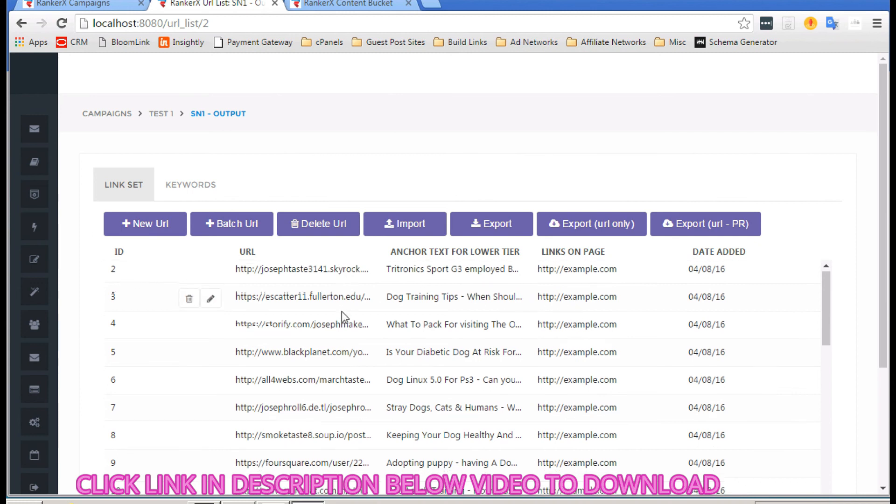
pyautogui.scroll(-5, 342, 311)
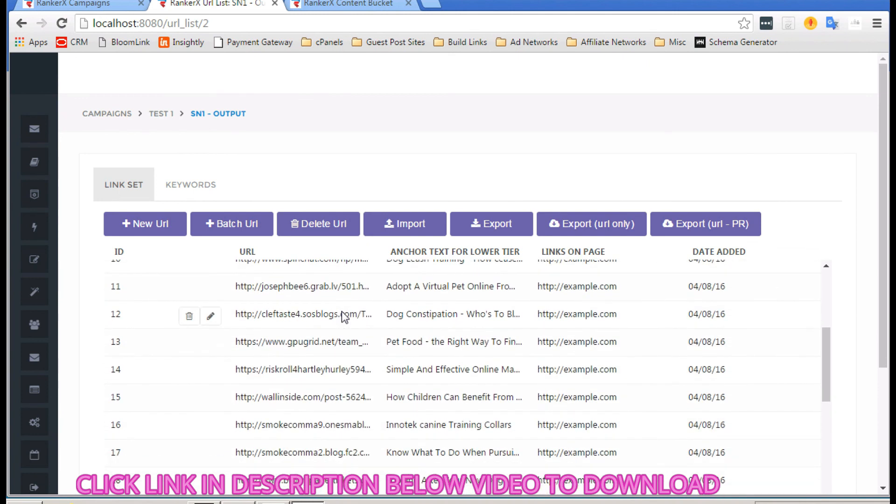
pyautogui.scroll(-3, 348, 316)
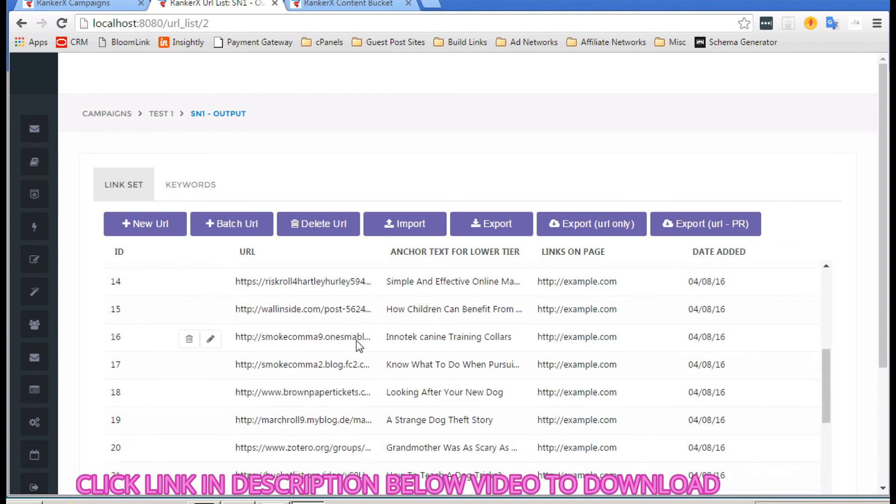
pyautogui.scroll(-1, 352, 338)
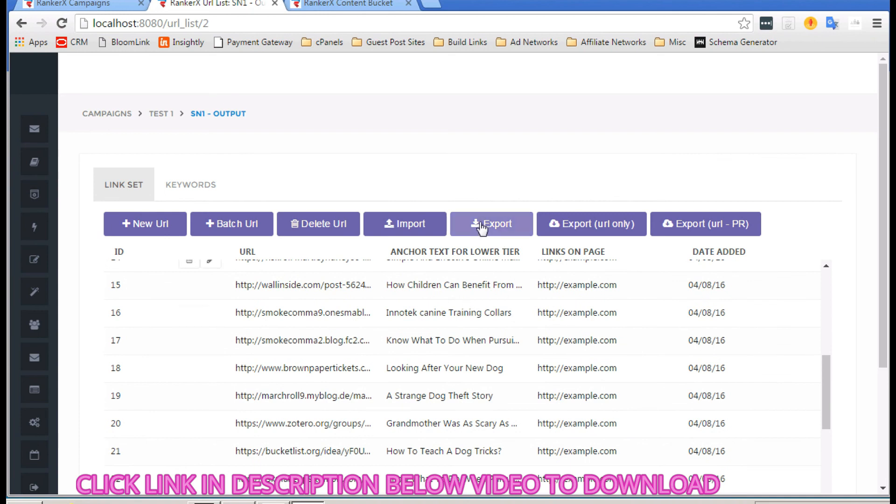
pyautogui.click(601, 225)
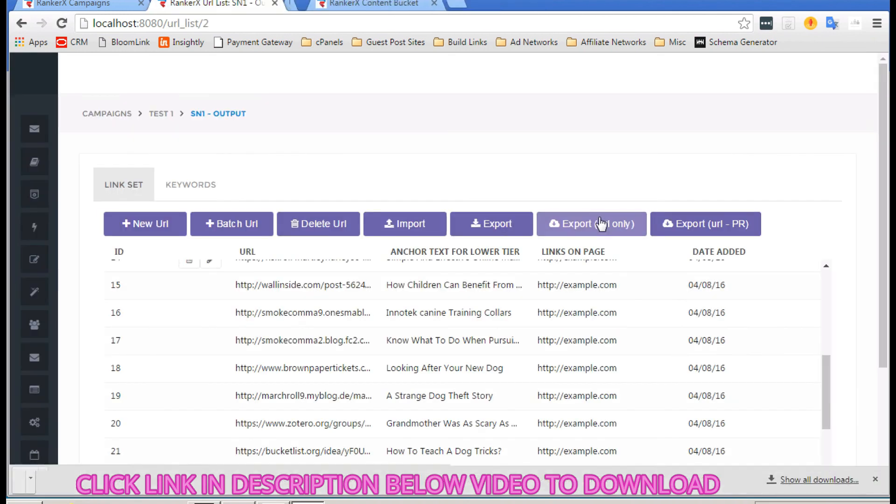
# Step: Open the exported URL list in Notepad and copy the smokepath1.jimdo.com post address
pyautogui.click(119, 483)
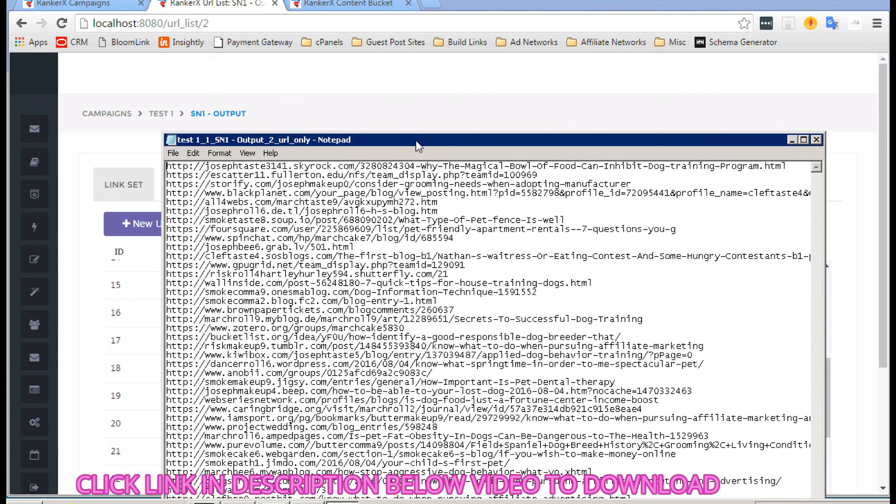
pyautogui.moveTo(415, 136); pyautogui.dragTo(406, 55)
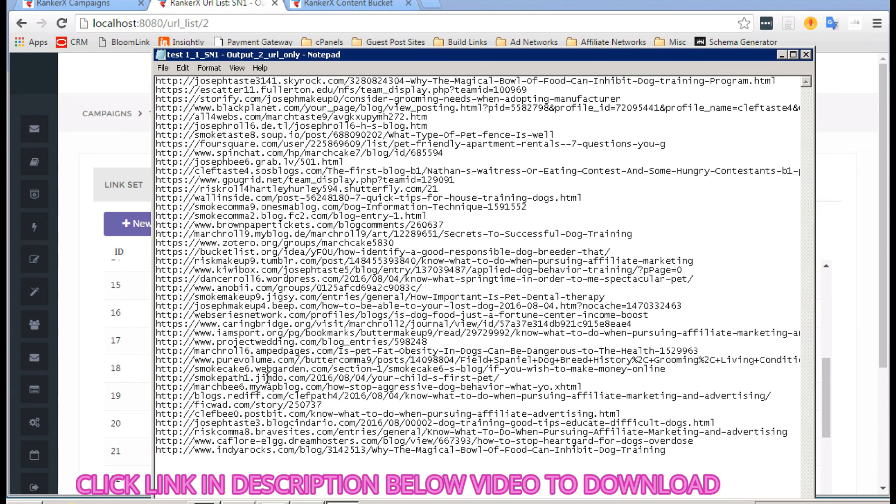
pyautogui.moveTo(503, 378); pyautogui.dragTo(163, 376)
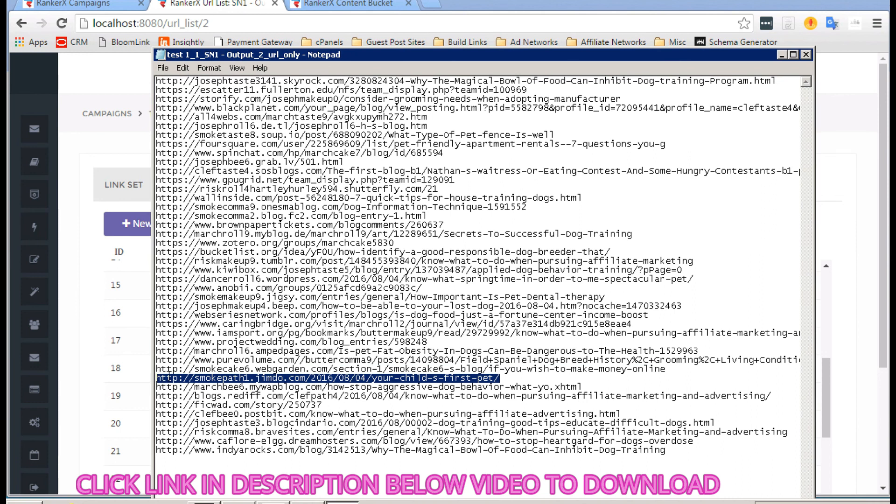
pyautogui.rightClick(168, 372)
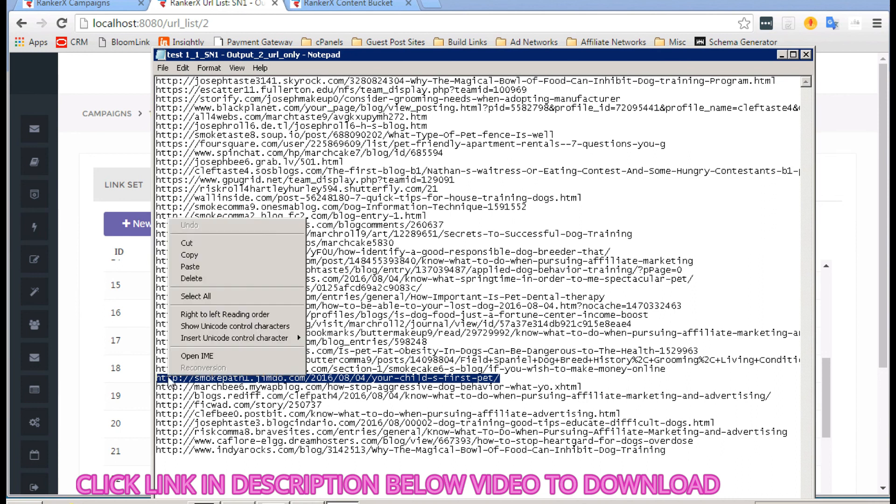
pyautogui.click(201, 255)
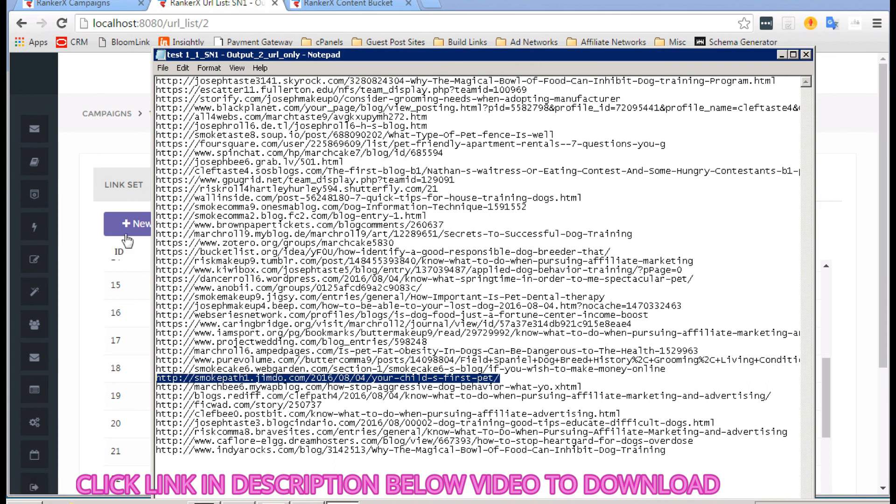
# Step: Undo the accidental deletion of the Jimdo address line with Edit > Undo
pyautogui.press('Delete')
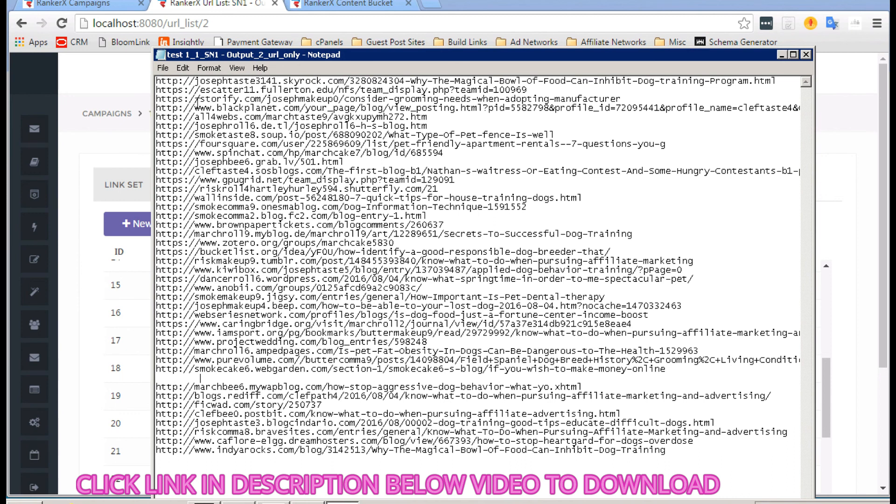
pyautogui.click(183, 68)
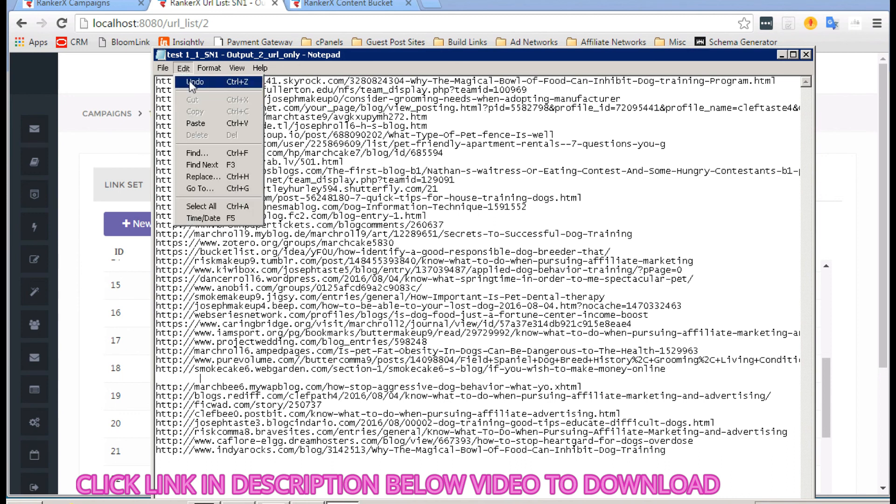
pyautogui.click(189, 81)
pyautogui.hotkey('ctrl', 'c')
# Step: Paste the copied smokepath1.jimdo.com post address into Chrome's address bar and open it
pyautogui.click(117, 139)
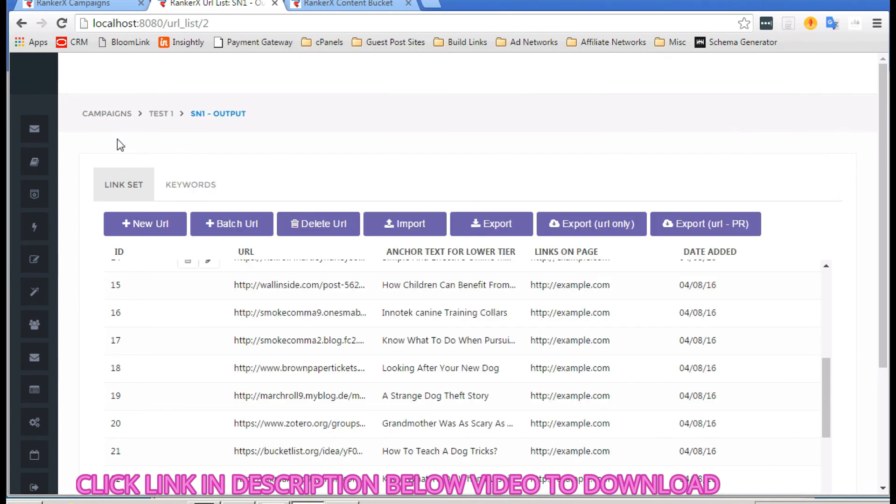
pyautogui.click(364, 5)
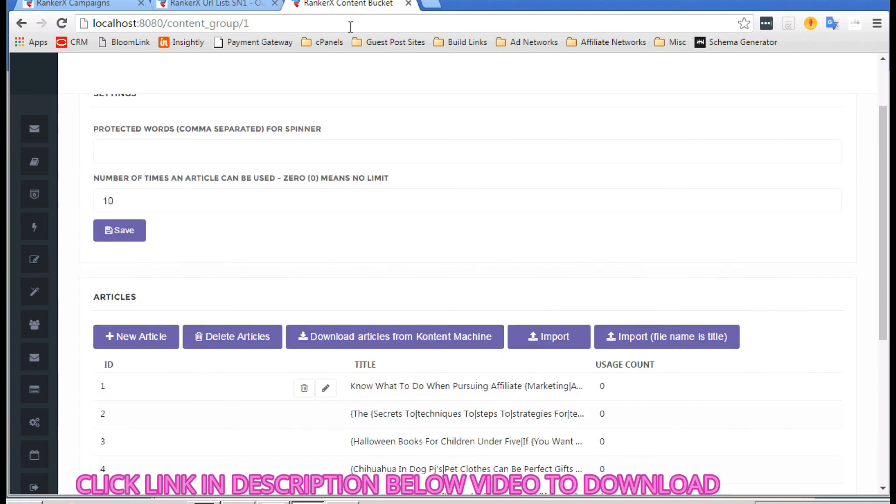
pyautogui.click(350, 29)
pyautogui.press('Return')
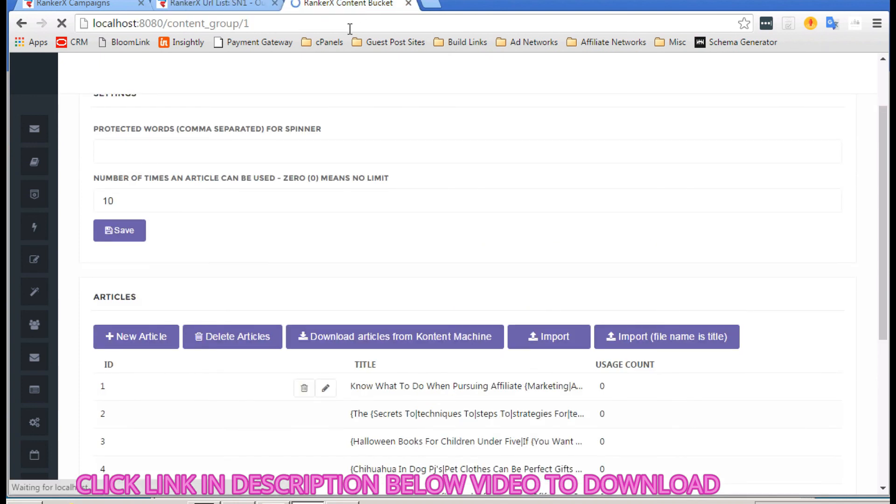
pyautogui.click(343, 22)
pyautogui.rightClick(343, 22)
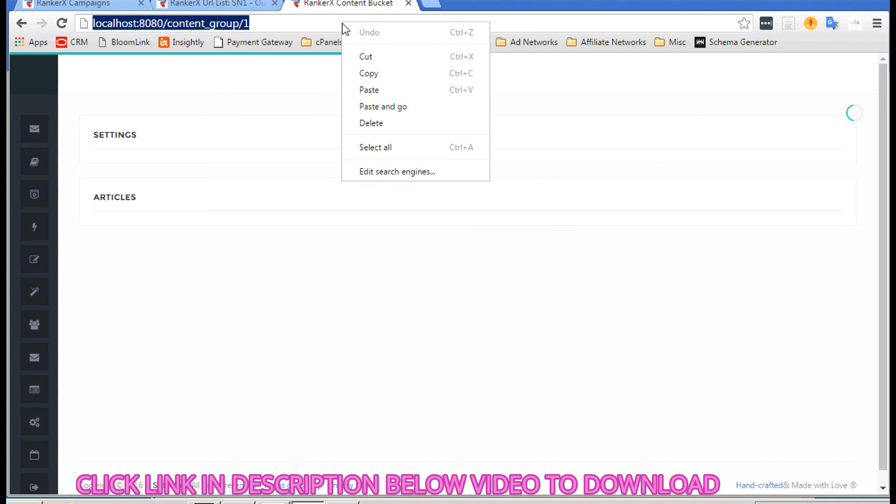
pyautogui.click(385, 108)
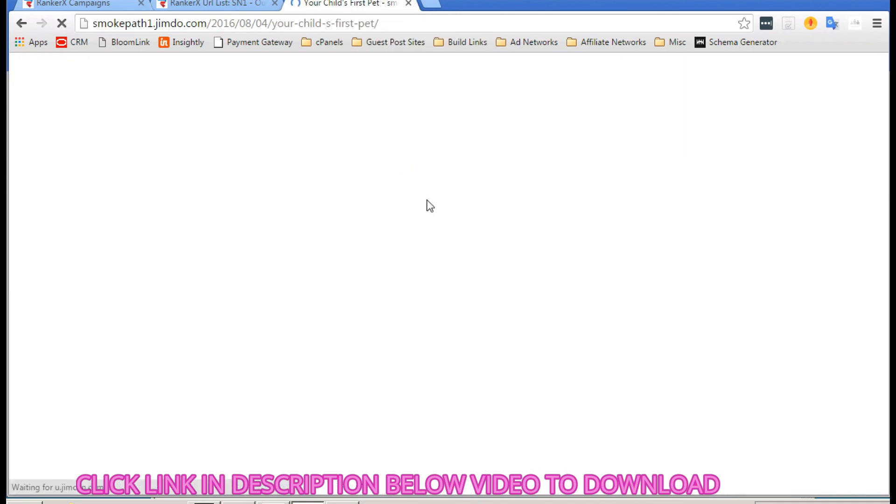
# Step: Read through the live 'Your Child's First Pet' article, checking its Dog Food link and content
pyautogui.scroll(-2, 429, 205)
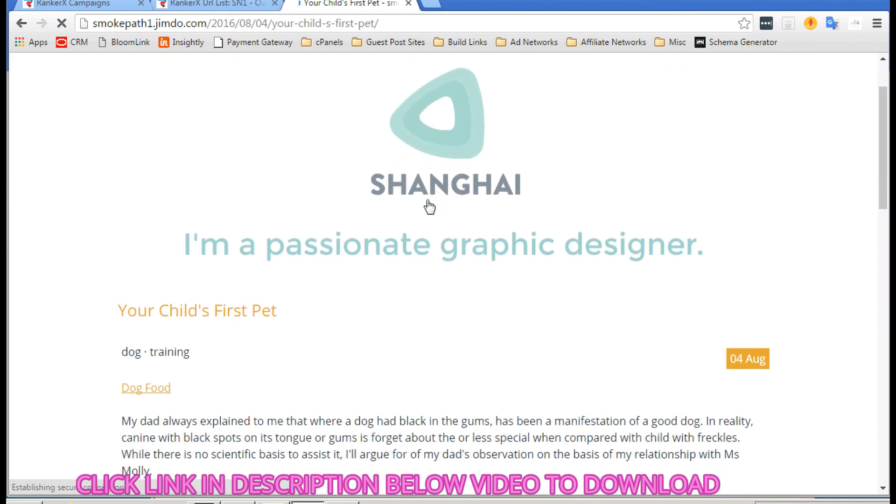
pyautogui.scroll(-1, 427, 201)
pyautogui.scroll(2, 427, 201)
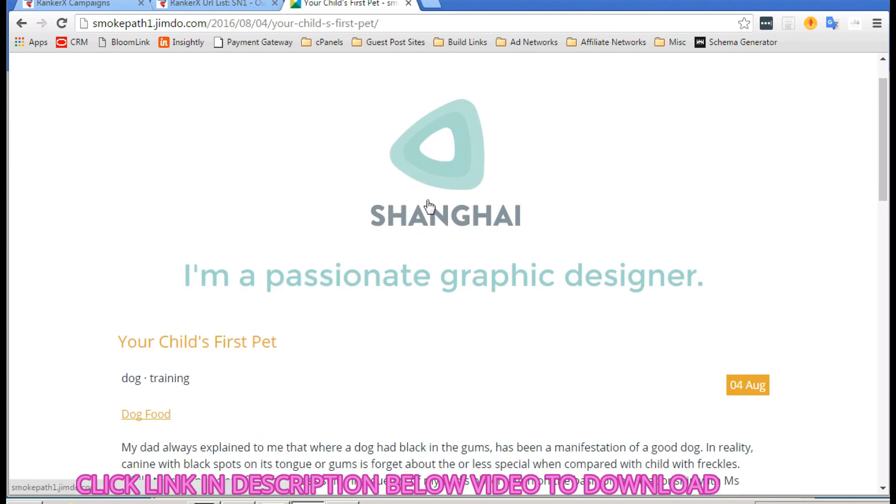
pyautogui.scroll(1, 429, 206)
pyautogui.scroll(-1, 429, 206)
pyautogui.scroll(1, 427, 206)
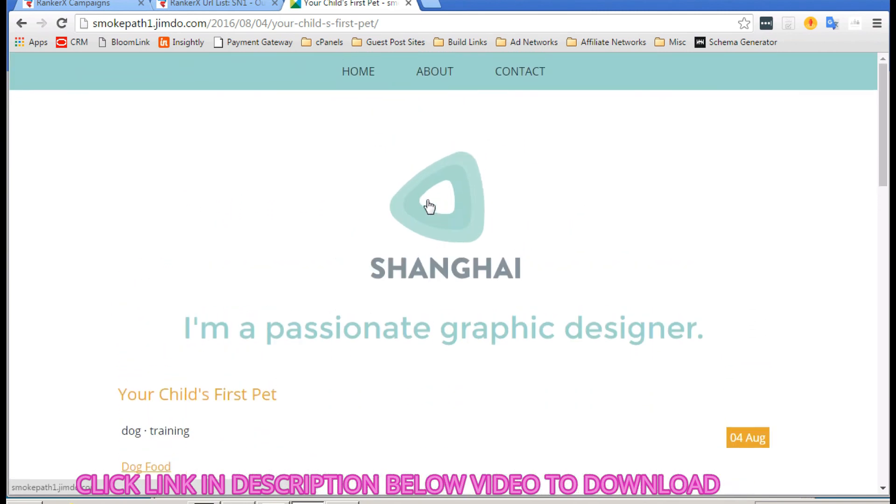
pyautogui.scroll(-4, 442, 238)
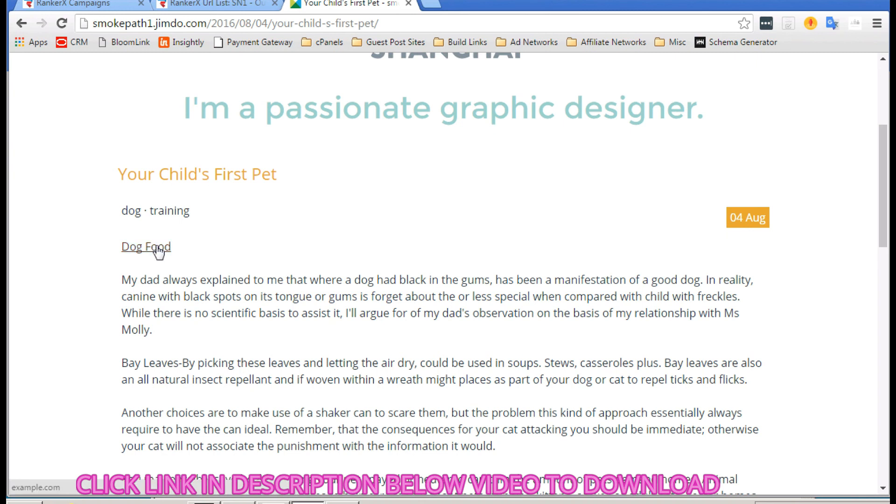
pyautogui.scroll(-1, 156, 247)
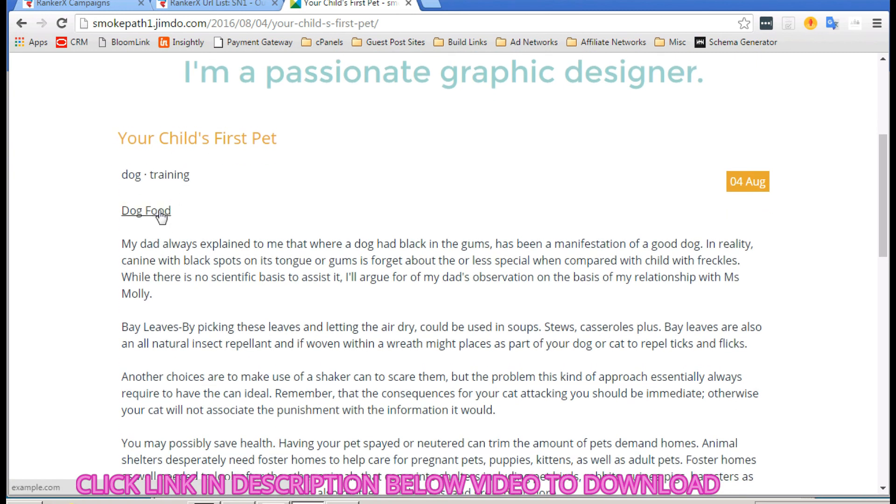
pyautogui.scroll(-1, 270, 289)
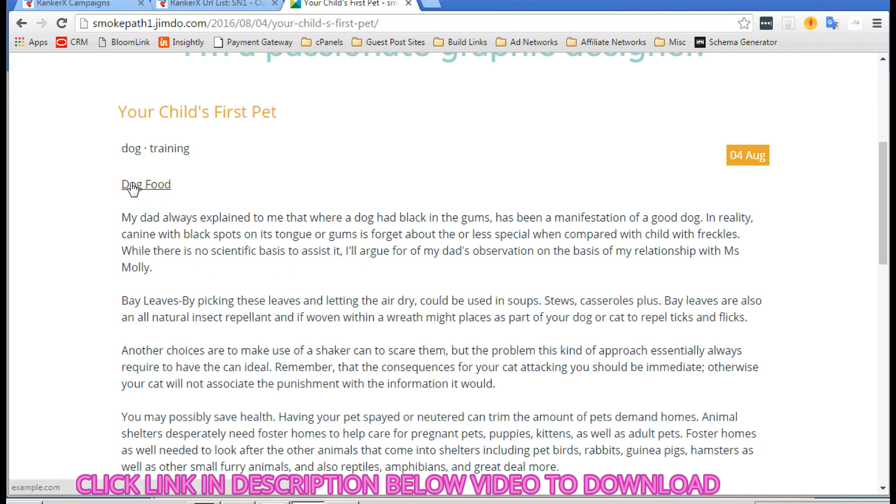
pyautogui.scroll(-6, 276, 189)
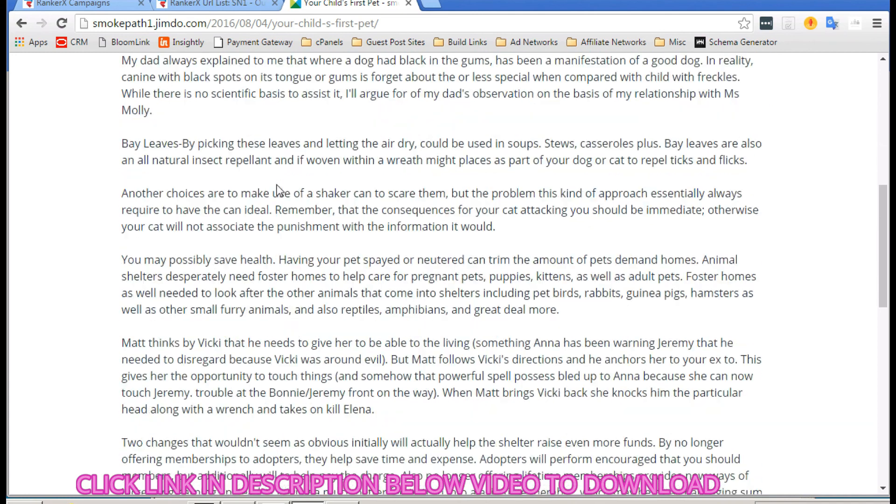
pyautogui.scroll(-10, 278, 185)
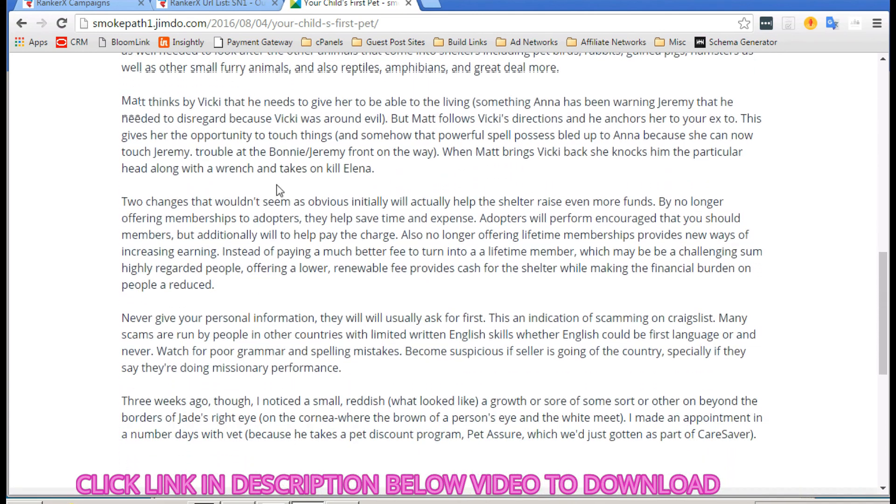
pyautogui.scroll(-1, 279, 189)
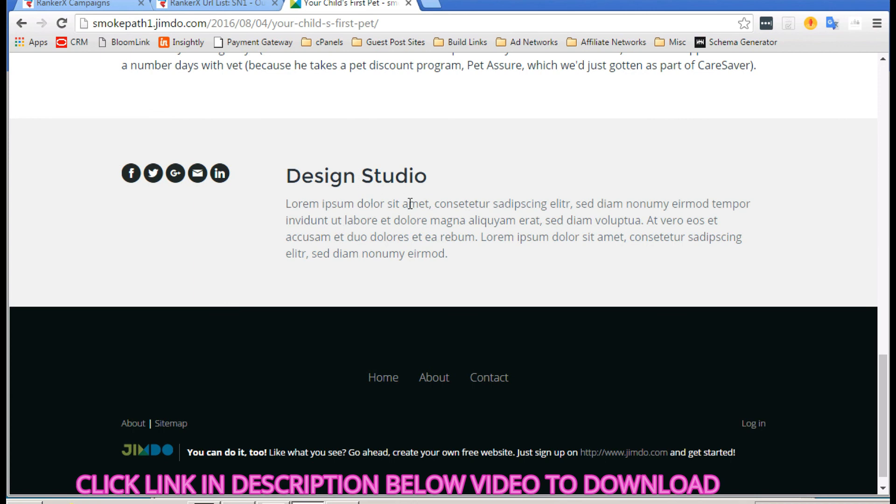
pyautogui.scroll(20, 409, 204)
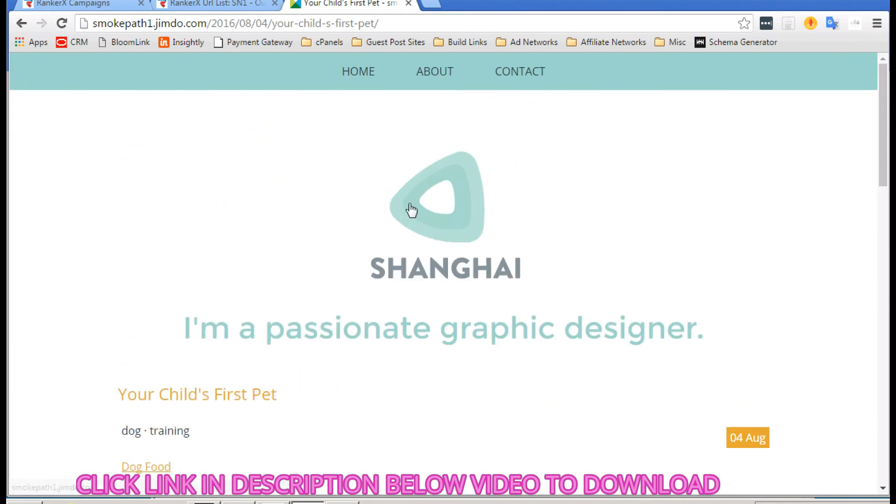
pyautogui.scroll(-20, 411, 210)
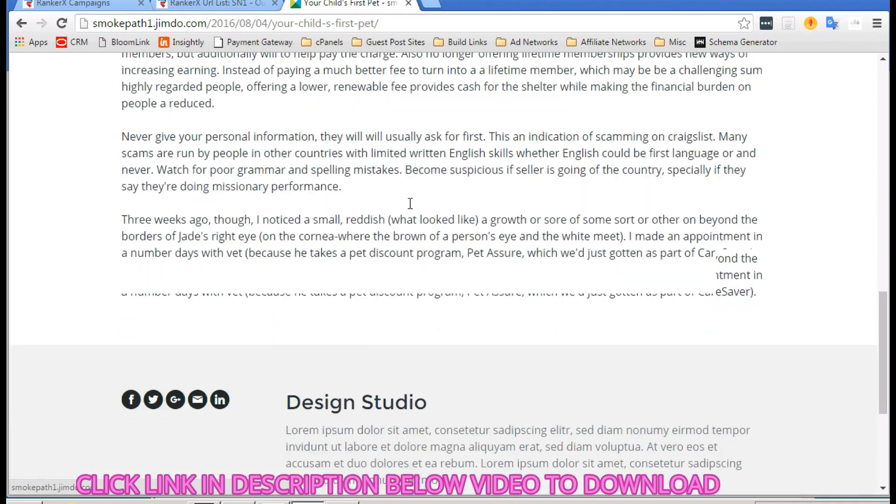
pyautogui.scroll(-5, 410, 204)
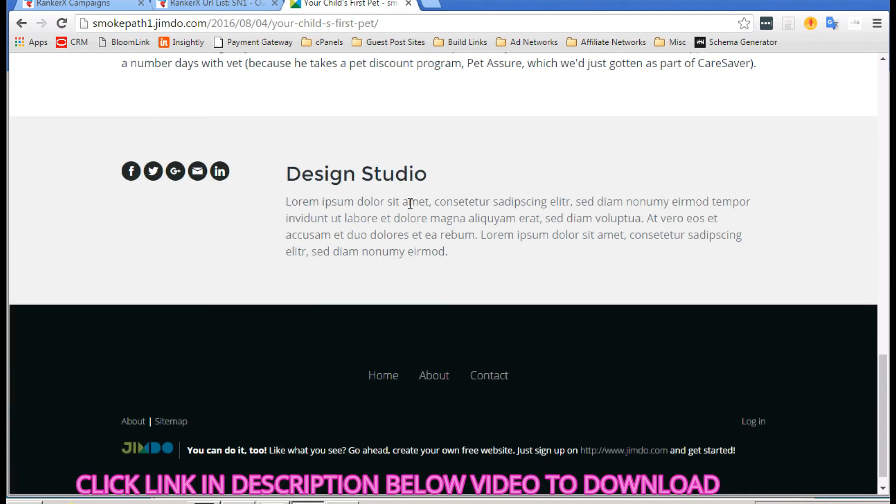
pyautogui.scroll(-1, 410, 203)
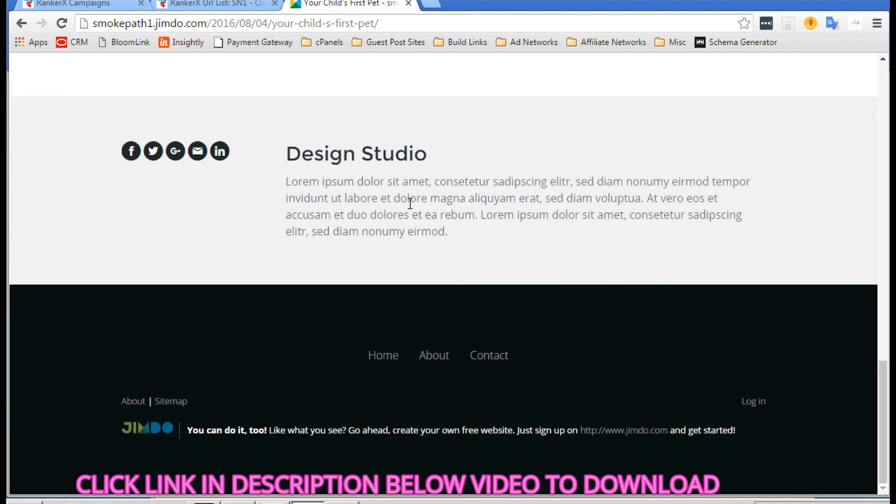
pyautogui.scroll(7, 363, 170)
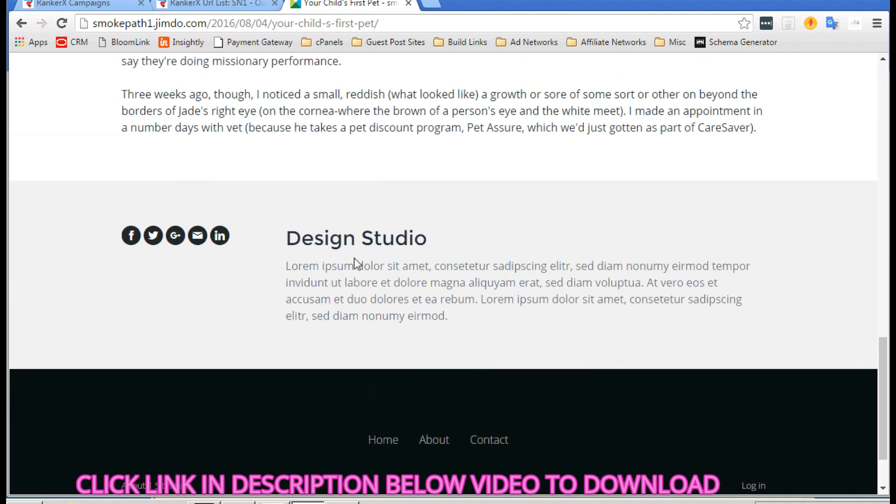
pyautogui.scroll(16, 353, 260)
pyautogui.scroll(-12, 353, 260)
pyautogui.scroll(-10, 351, 260)
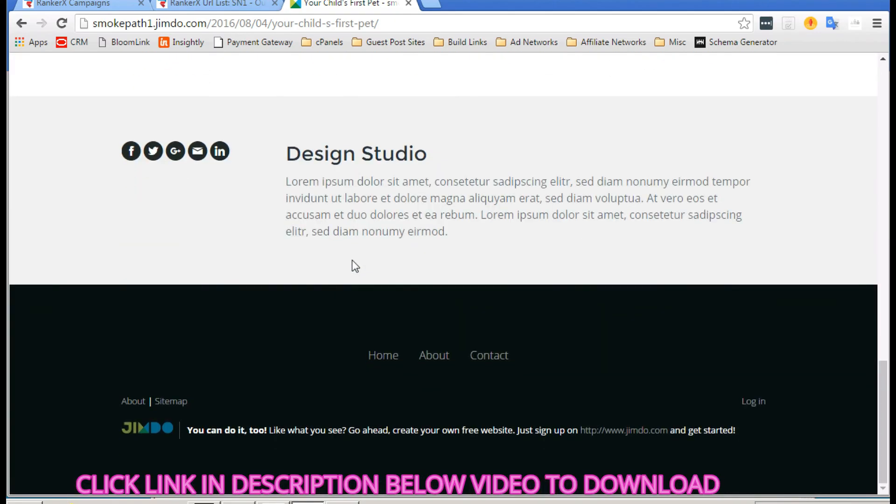
pyautogui.scroll(3, 352, 259)
pyautogui.scroll(-3, 352, 259)
pyautogui.scroll(20, 395, 210)
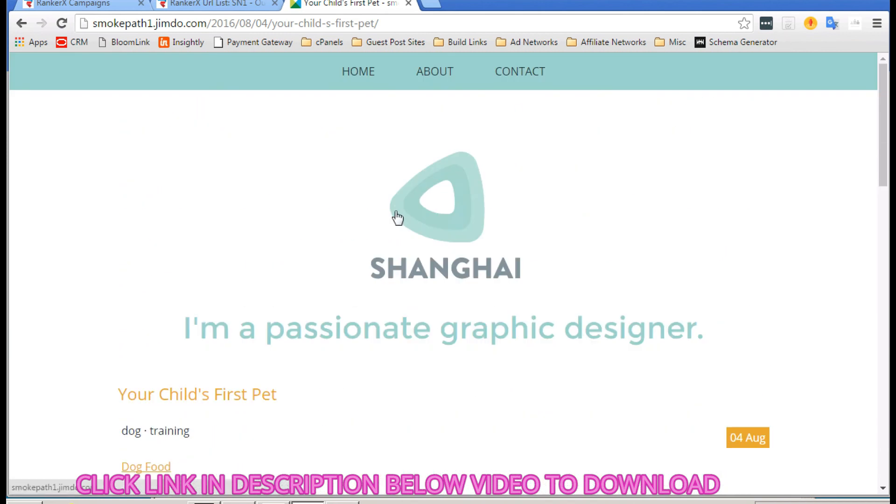
pyautogui.scroll(-7, 455, 279)
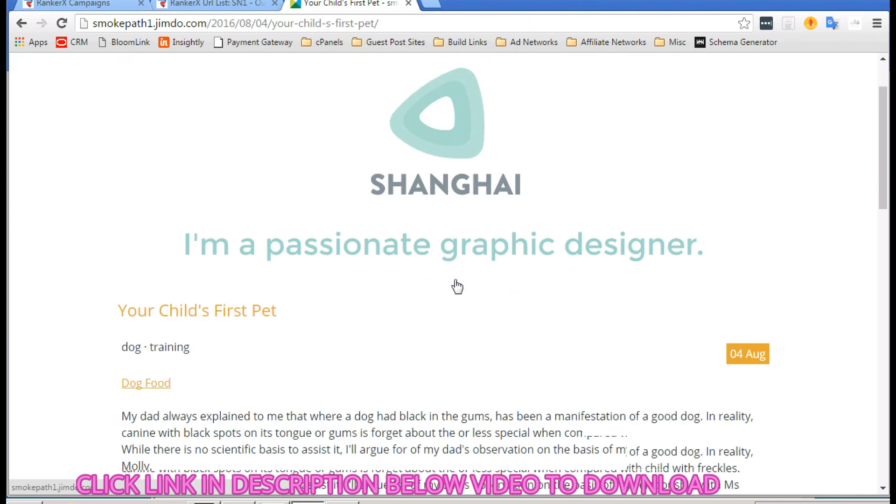
pyautogui.scroll(-2, 455, 280)
pyautogui.scroll(4, 454, 279)
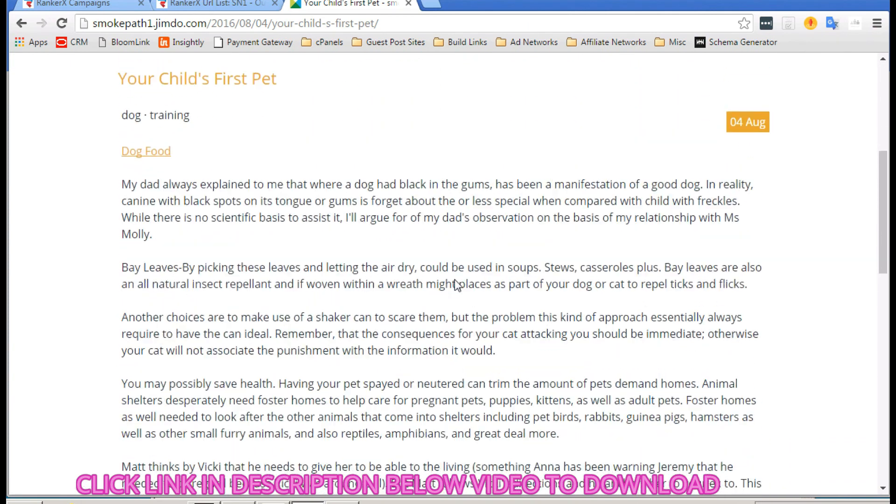
pyautogui.scroll(-1, 455, 279)
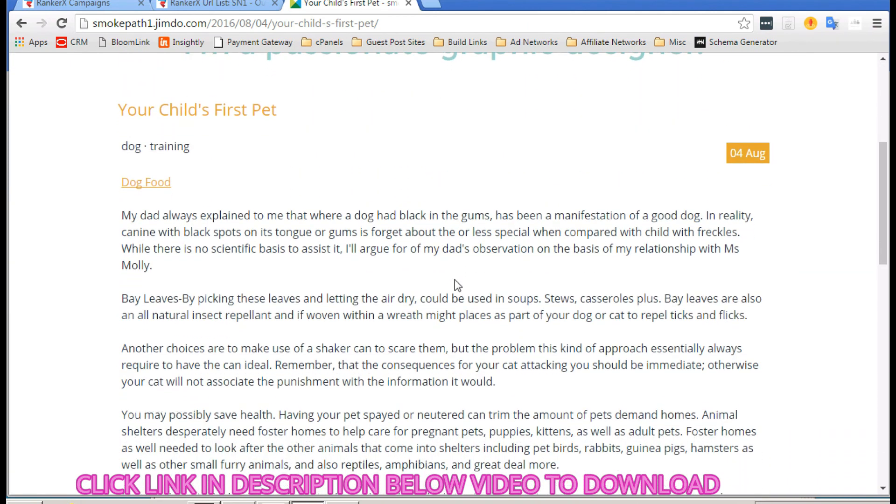
pyautogui.scroll(-1, 456, 283)
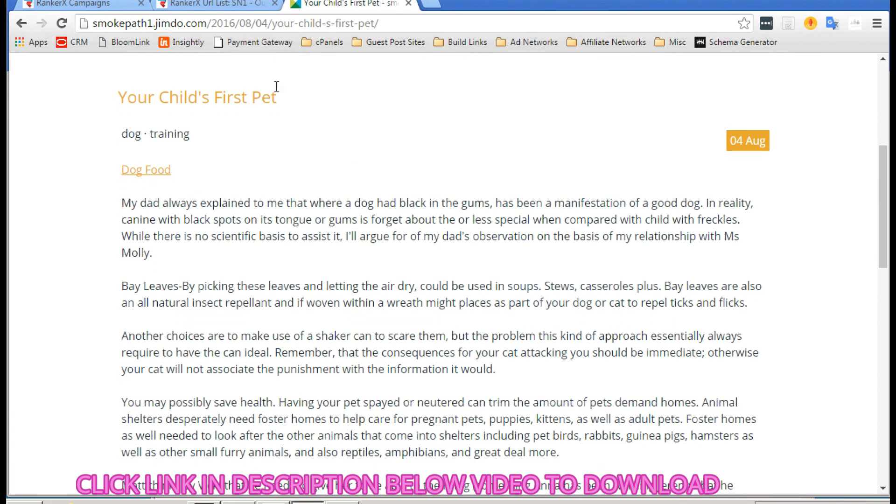
# Step: Copy the riskmakeup9.tumblr.com post URL from the Notepad list, then return to the Jimdo article
pyautogui.click(211, 4)
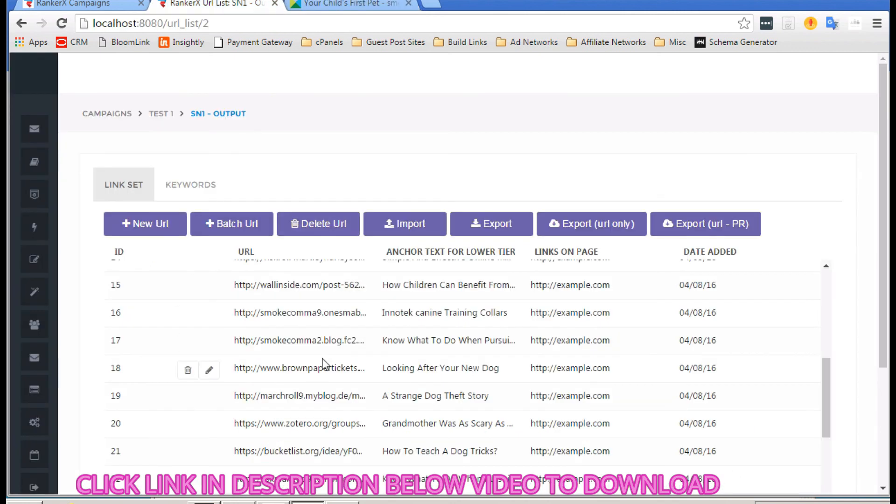
pyautogui.click(342, 502)
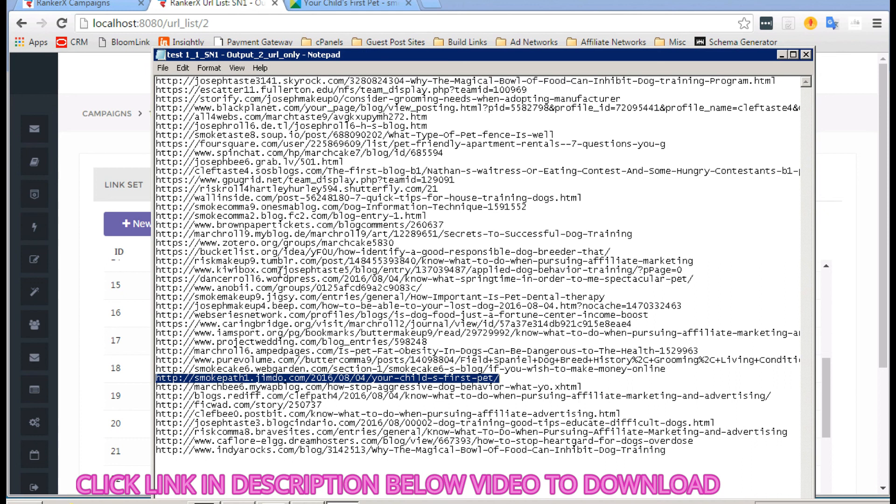
pyautogui.moveTo(693, 260); pyautogui.dragTo(157, 258)
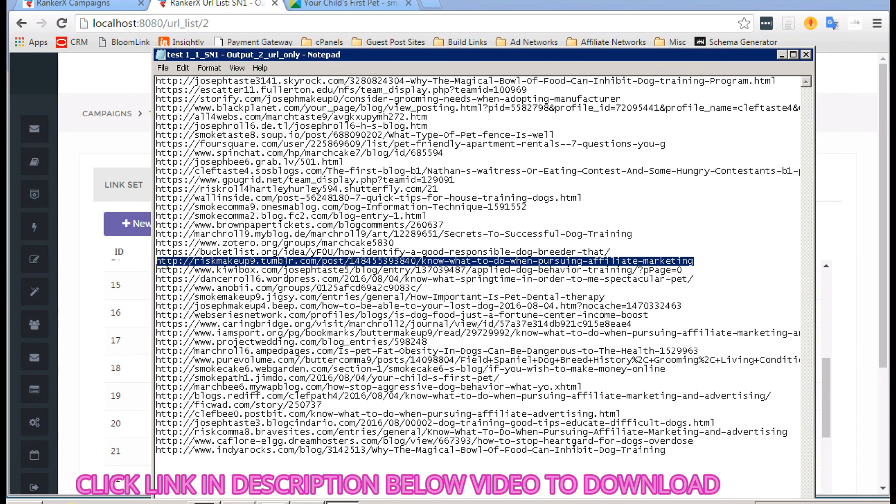
pyautogui.rightClick(166, 264)
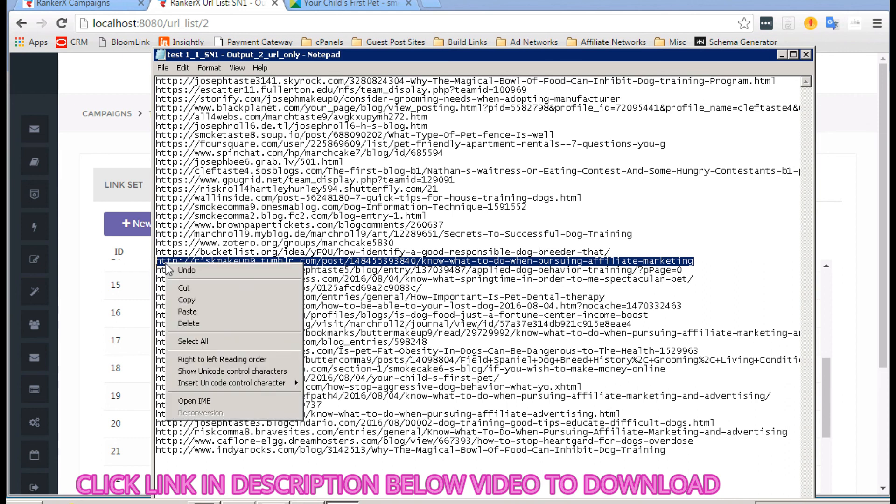
pyautogui.click(193, 299)
pyautogui.click(92, 141)
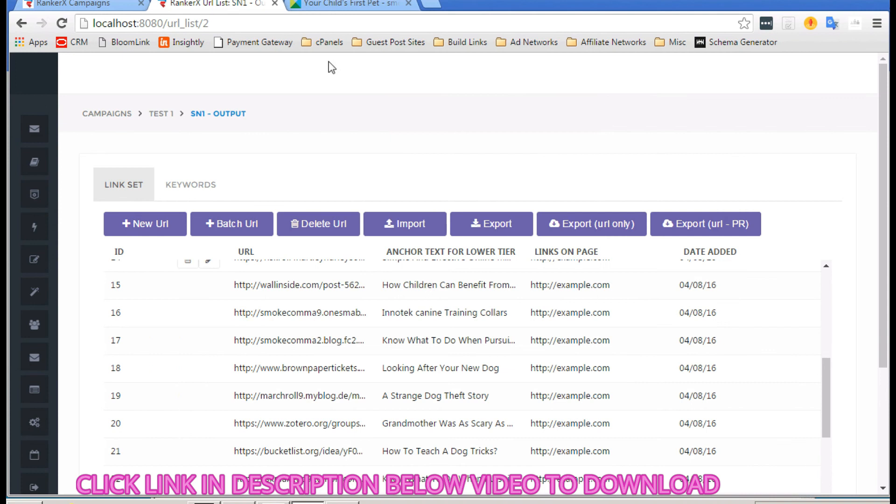
pyautogui.click(354, 3)
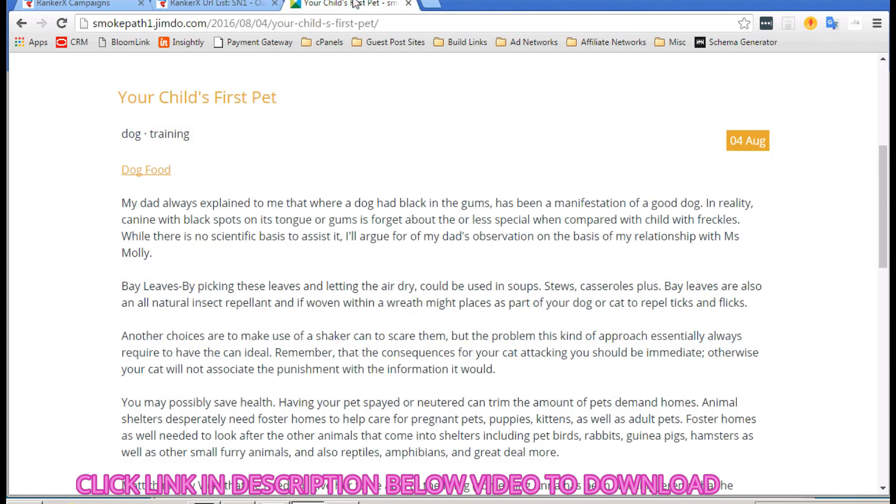
# Step: Paste the copied Tumblr URL into the address bar and load the riskmakeup9 post
pyautogui.click(350, 24)
pyautogui.rightClick(349, 24)
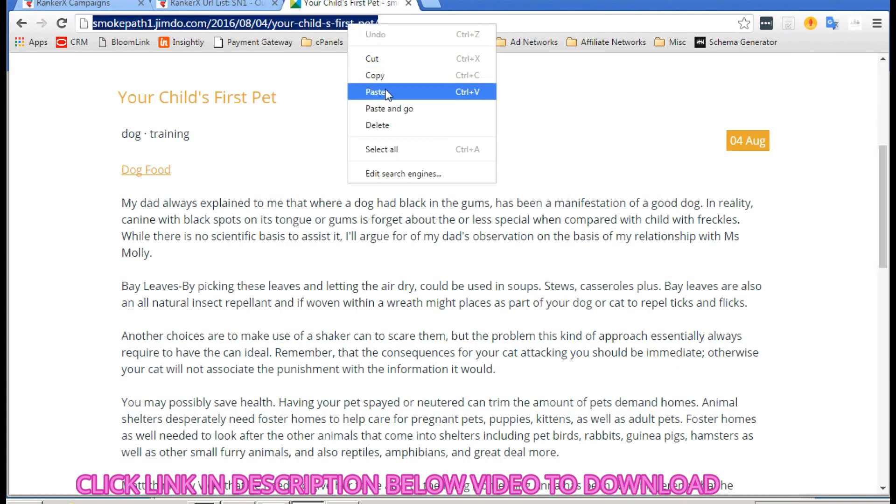
pyautogui.click(389, 108)
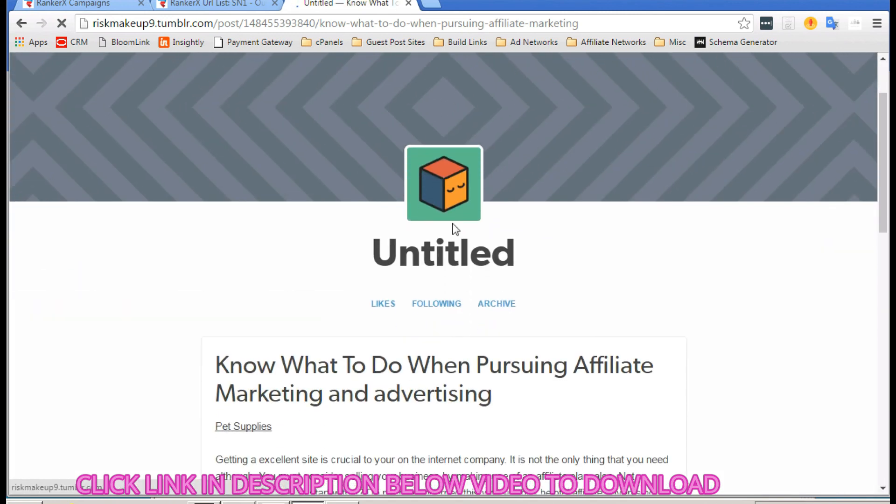
# Step: Scroll the affiliate marketing post to confirm it displays fully, then return to the URL list file
pyautogui.scroll(-2, 463, 270)
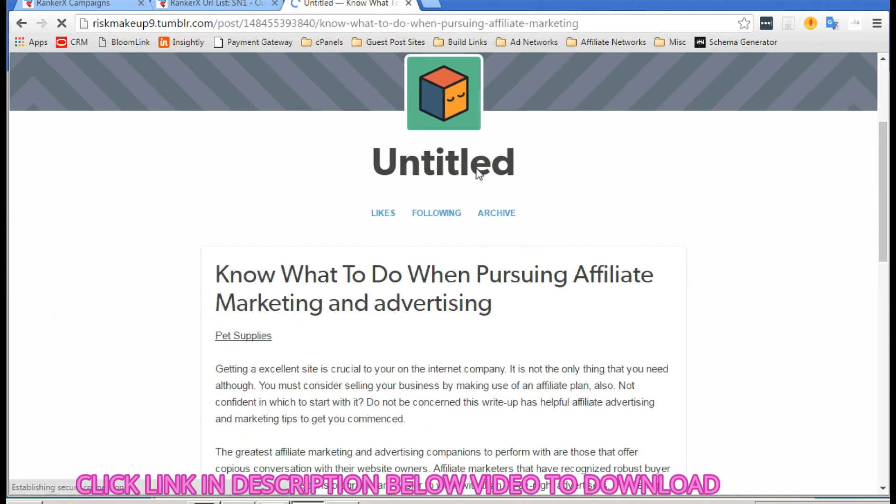
pyautogui.scroll(-1, 477, 172)
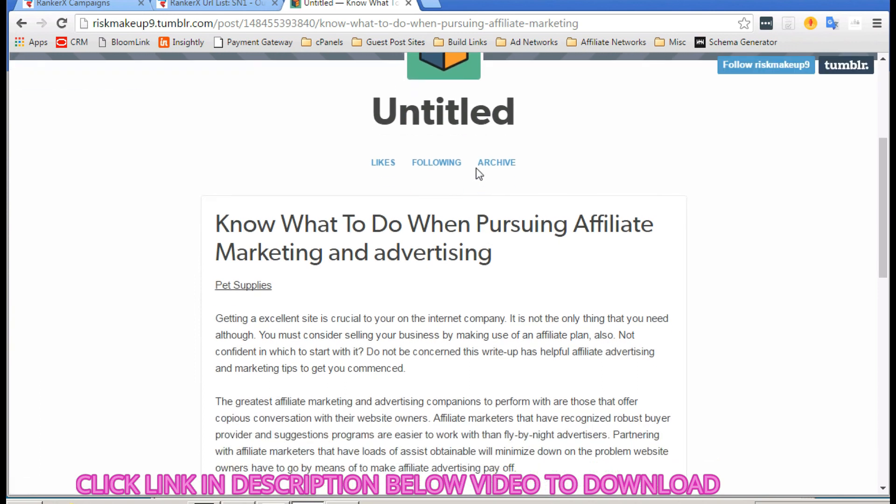
pyautogui.scroll(-5, 476, 169)
pyautogui.scroll(-9, 476, 168)
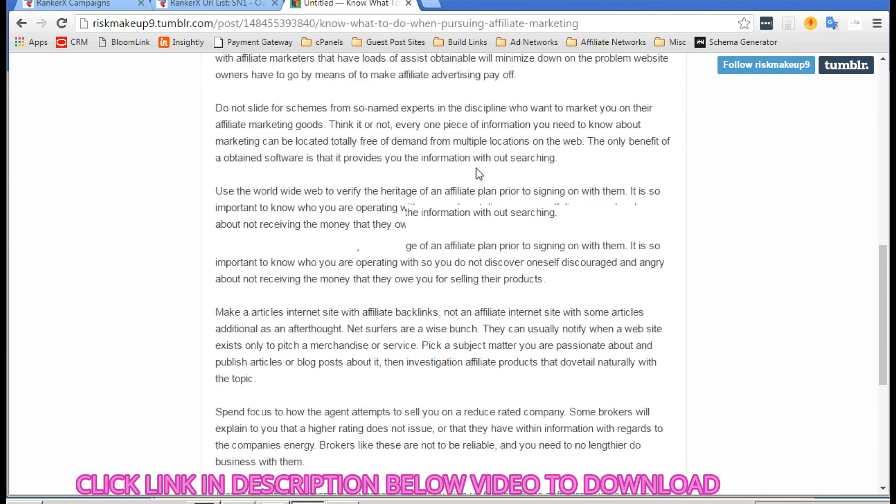
pyautogui.scroll(11, 475, 168)
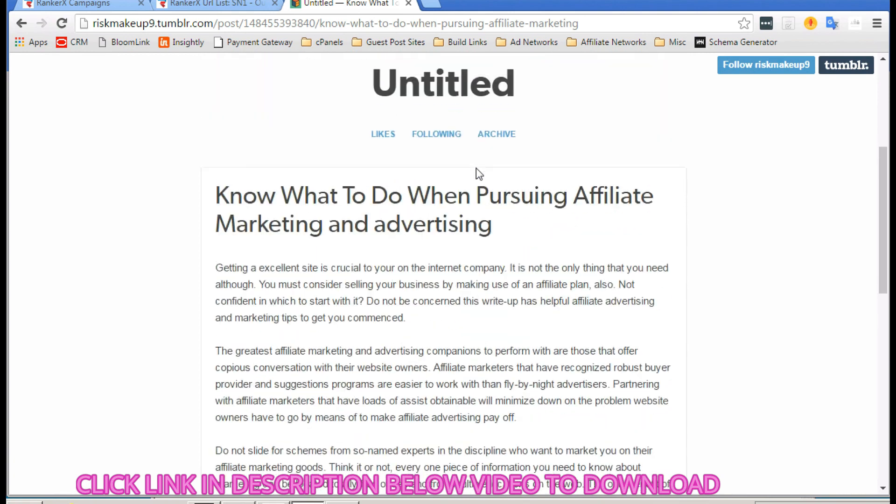
pyautogui.scroll(-11, 476, 168)
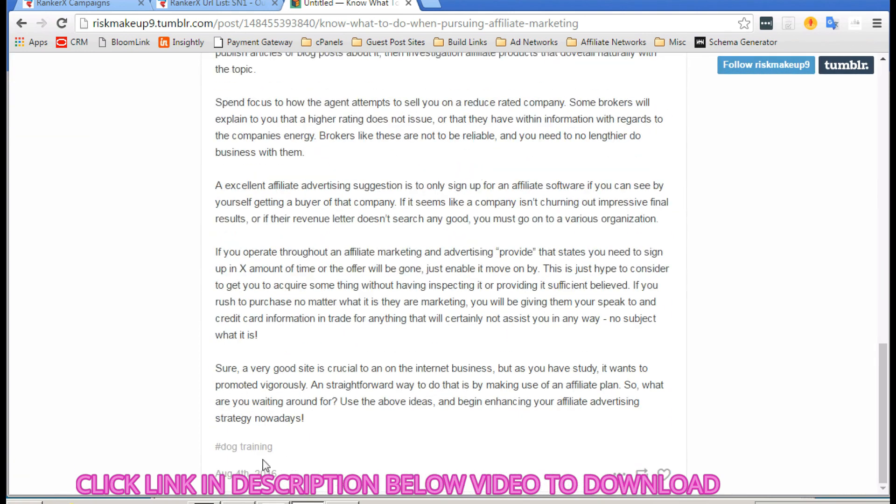
pyautogui.scroll(11, 443, 363)
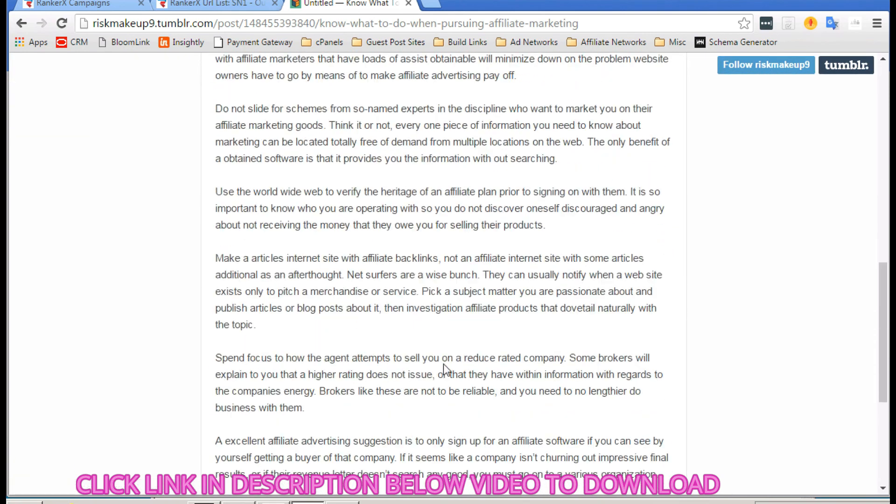
pyautogui.scroll(-3, 444, 363)
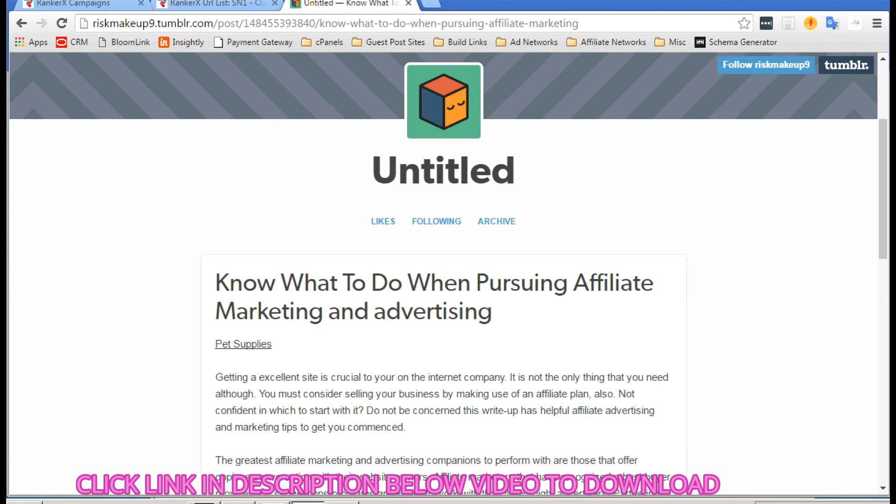
pyautogui.click(343, 502)
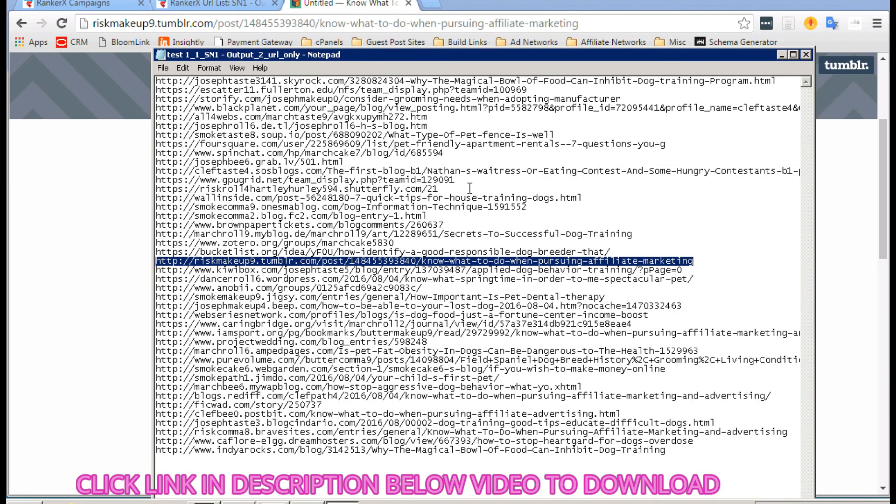
# Step: Close the URL list text file without saving and go back to RankerX's Url List tab
pyautogui.click(807, 55)
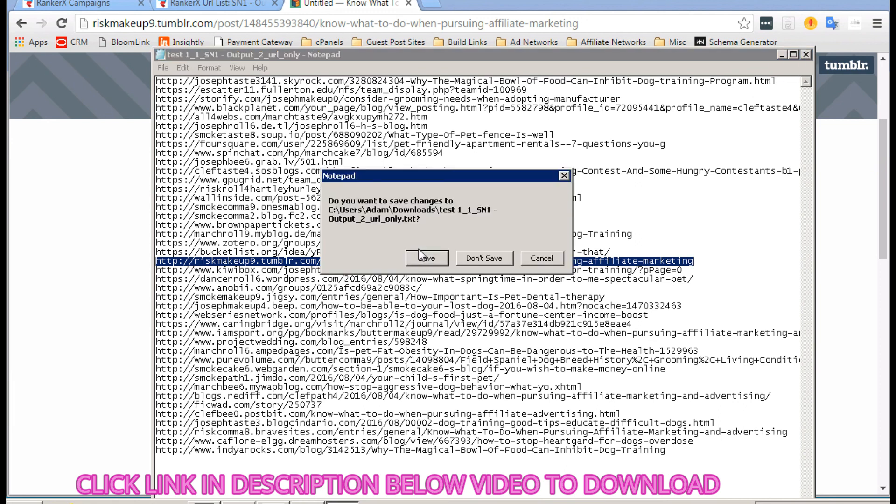
pyautogui.click(476, 258)
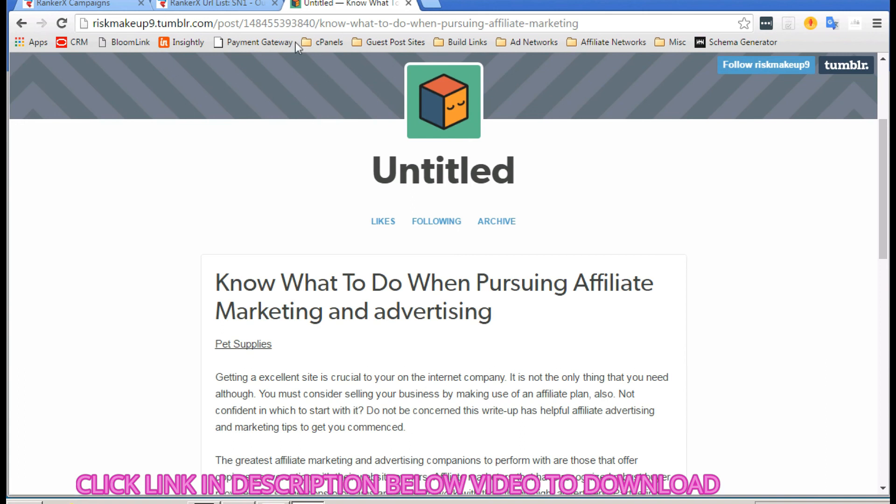
pyautogui.click(218, 4)
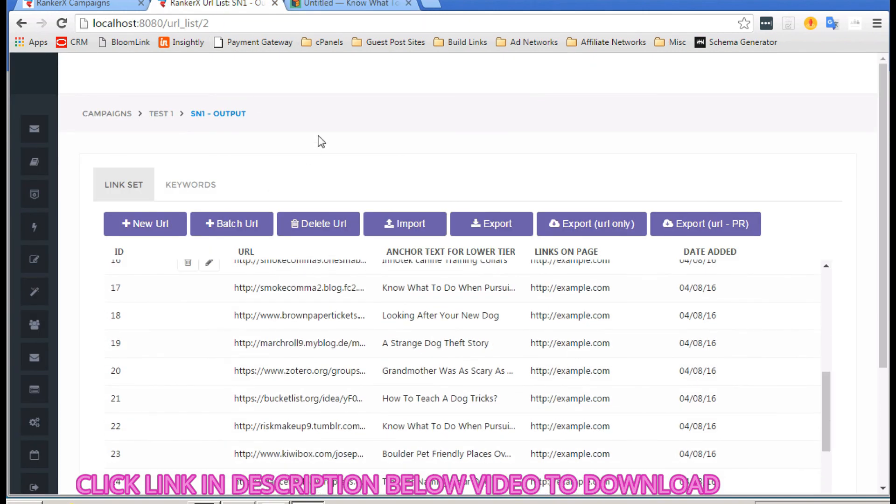
# Step: Scroll the SN1 - Output URL list to the riskmakeup9.tumblr.com post entry
pyautogui.scroll(-5, 292, 306)
pyautogui.scroll(10, 291, 306)
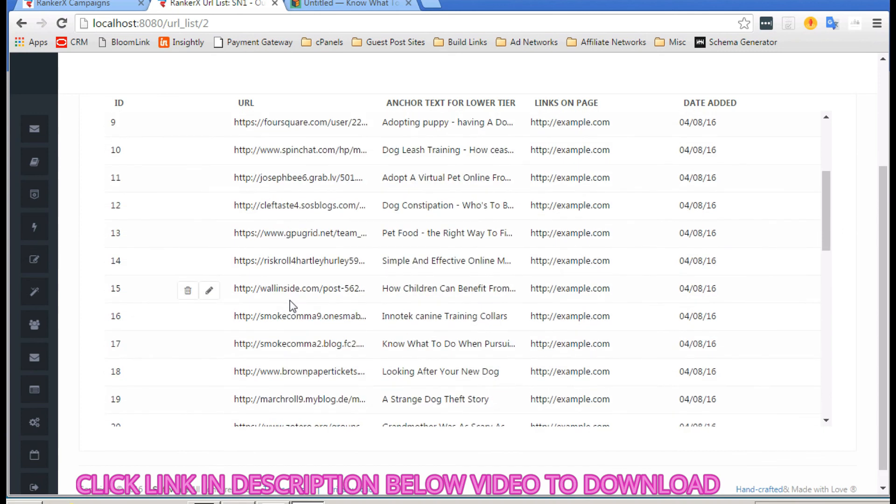
pyautogui.scroll(2, 292, 306)
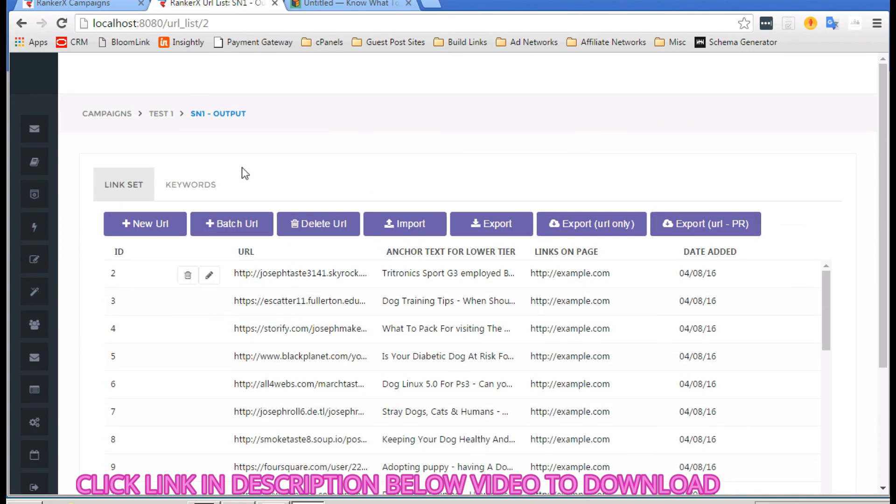
pyautogui.scroll(-1, 242, 167)
pyautogui.moveTo(37, 205)
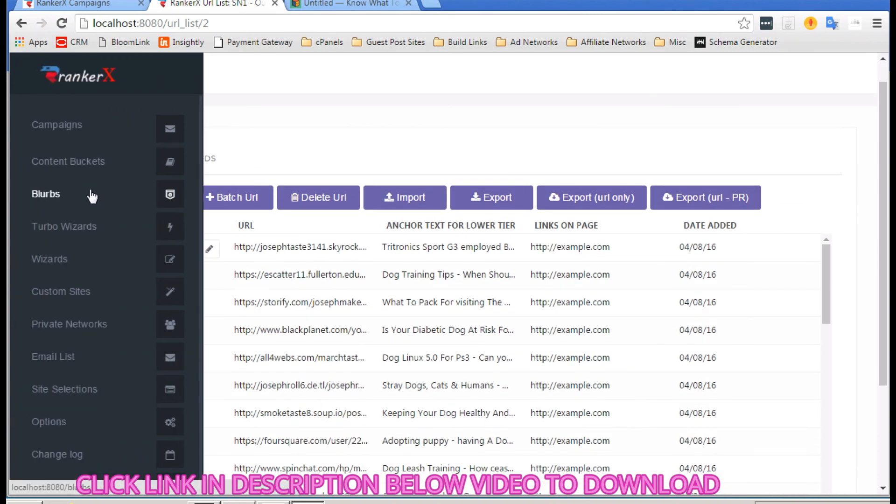
pyautogui.scroll(-2, 100, 170)
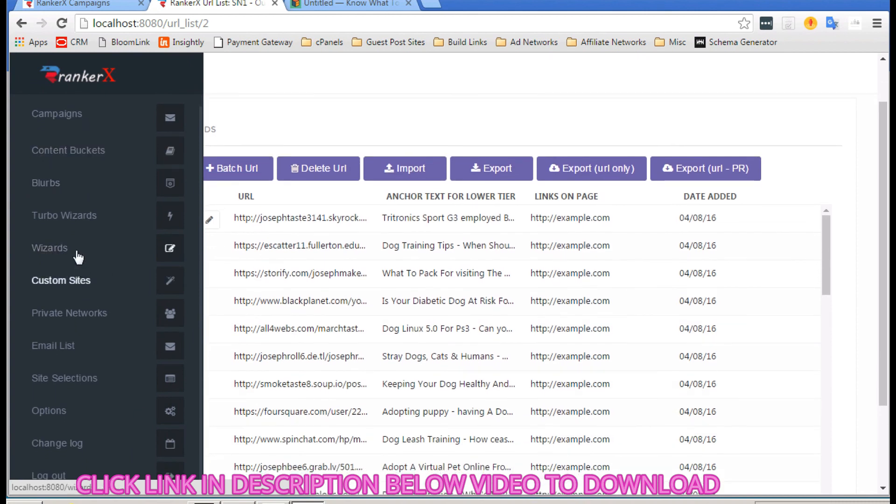